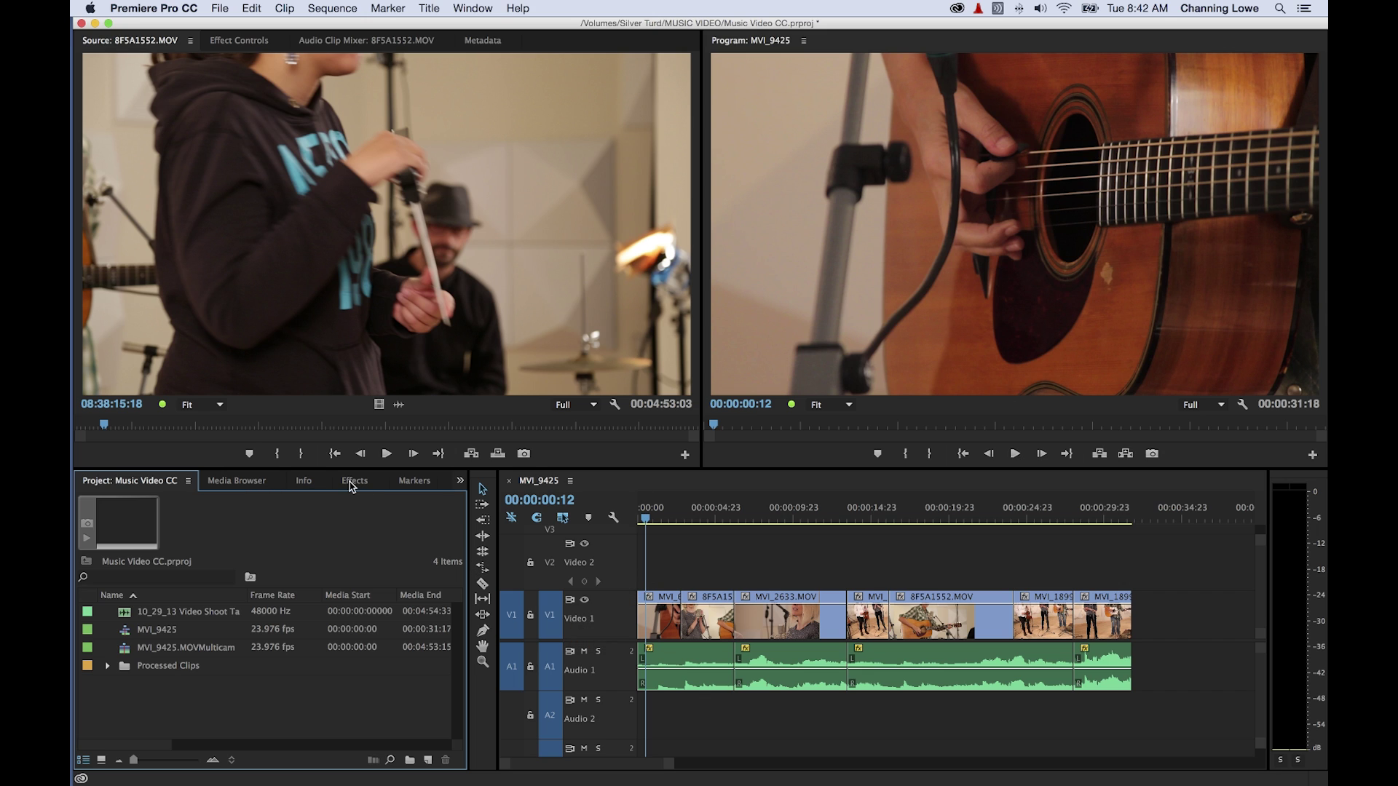
Step: Browse the Video Effects categories in an enlarged effects list and examine the effects under Blur & Sharpen
left_click(341, 484)
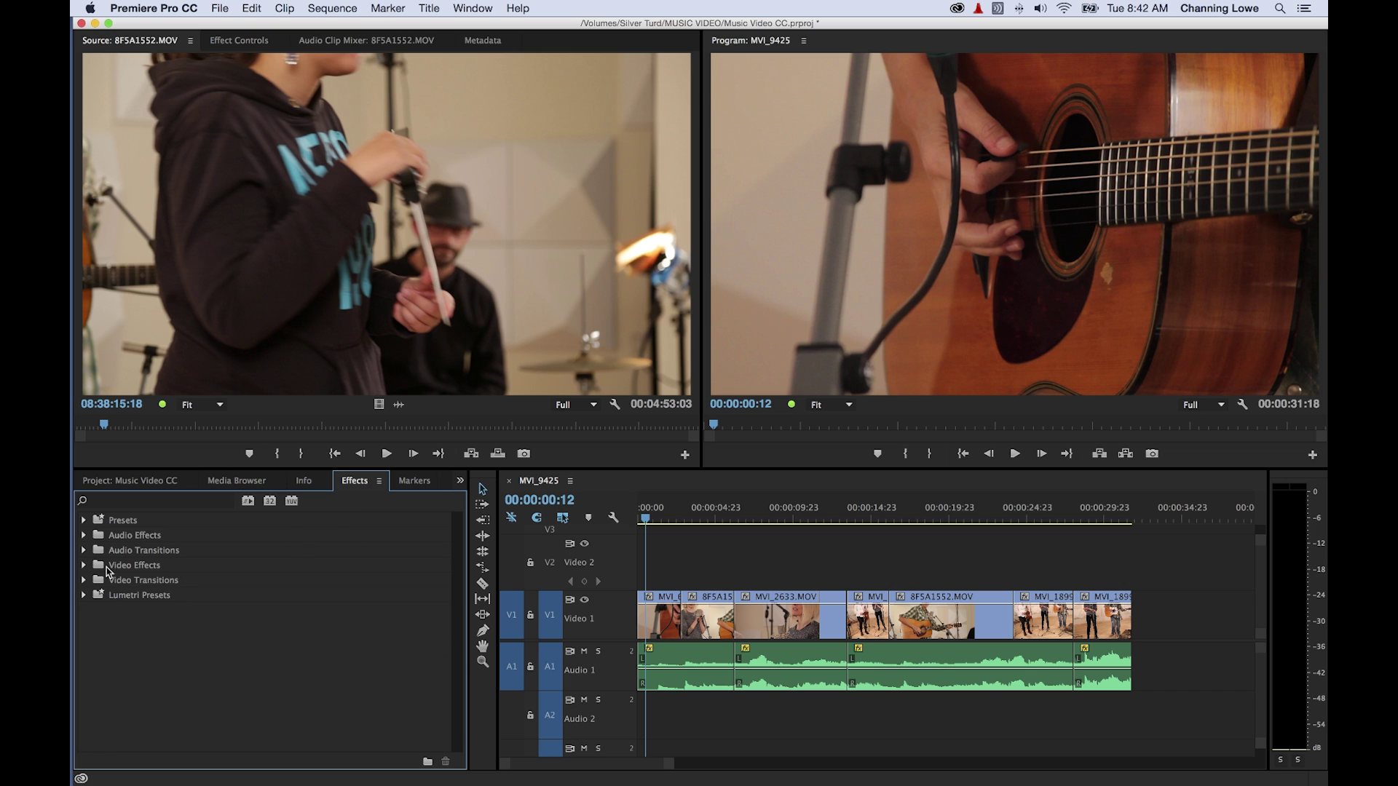
left_click(83, 566)
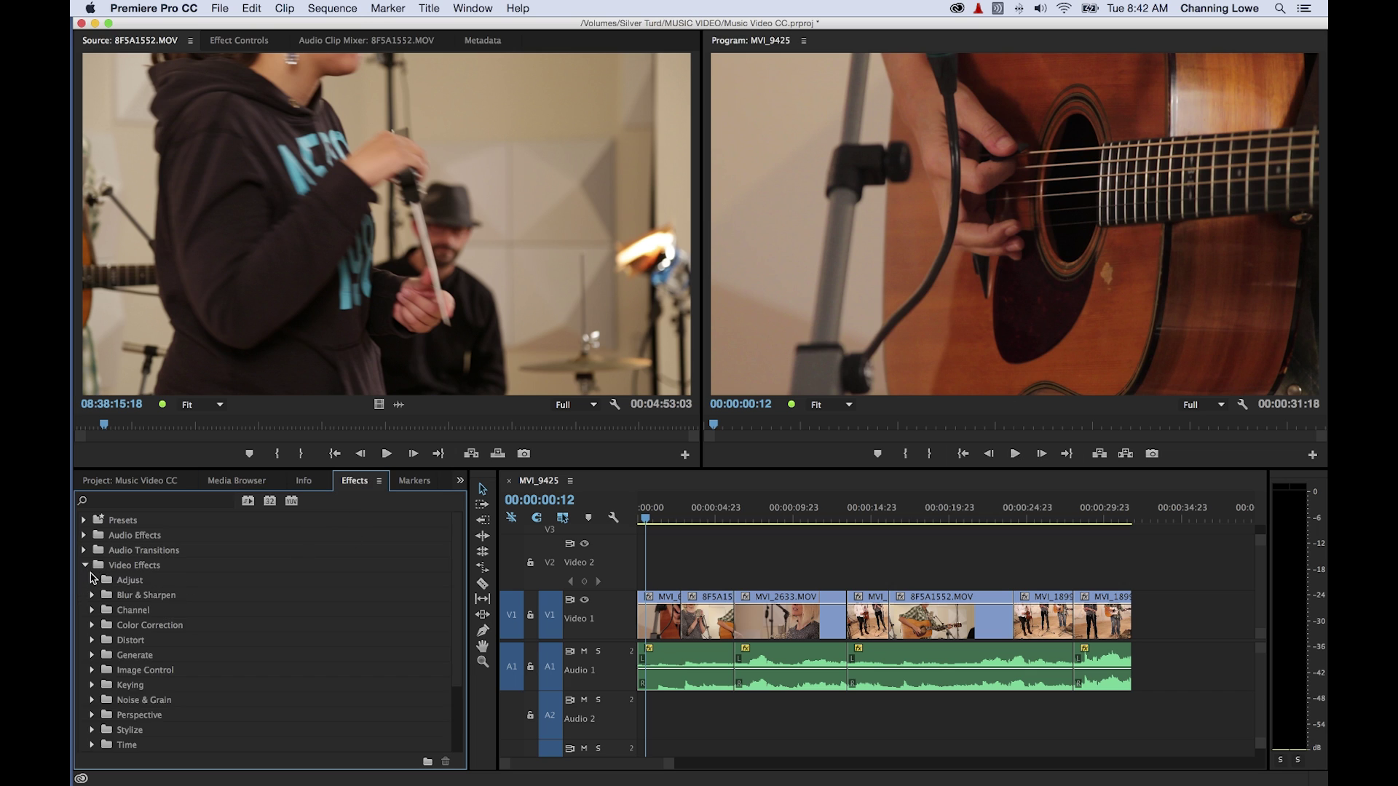
scroll(124, 589, "down", 1)
scroll(124, 589, "down", 4)
scroll(123, 587, "up", 2)
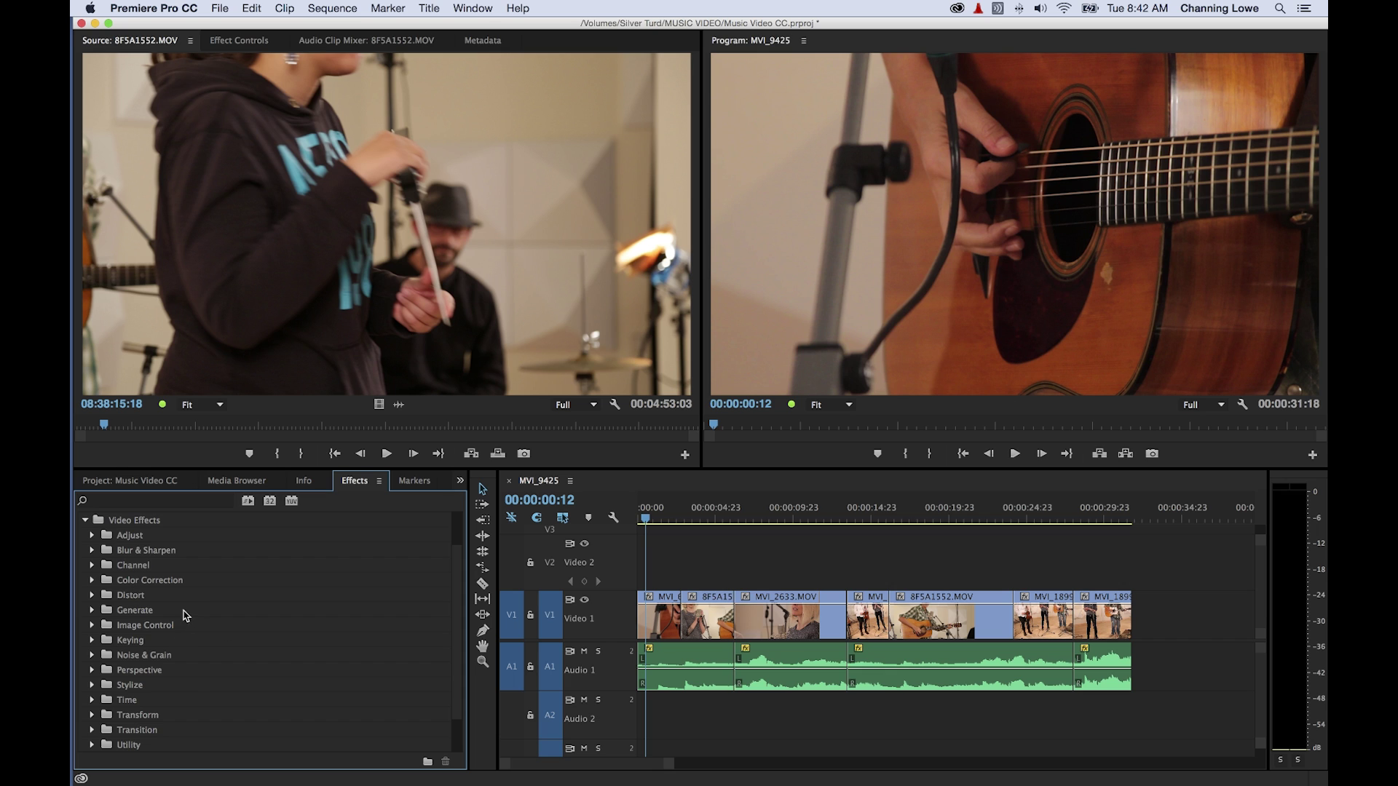
key("grave")
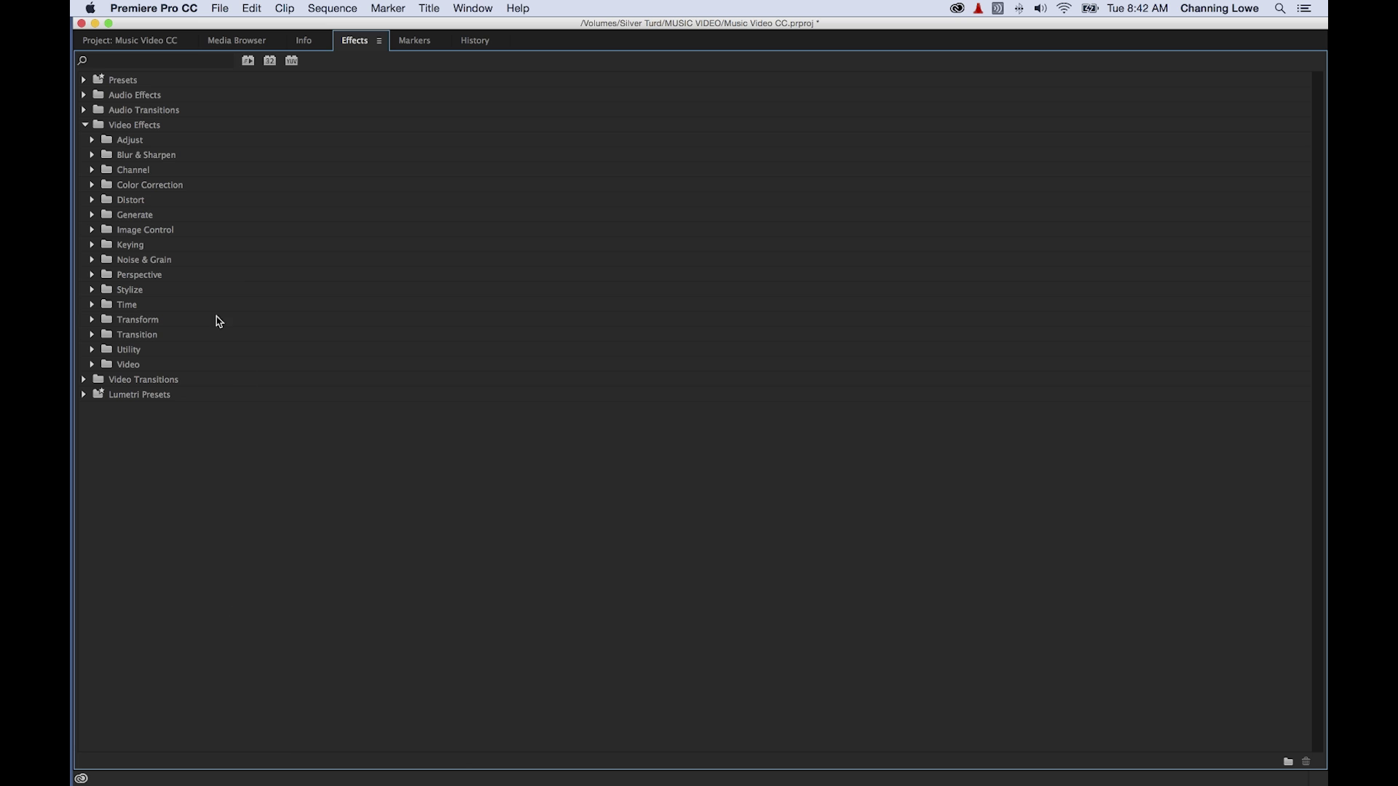
left_click(91, 156)
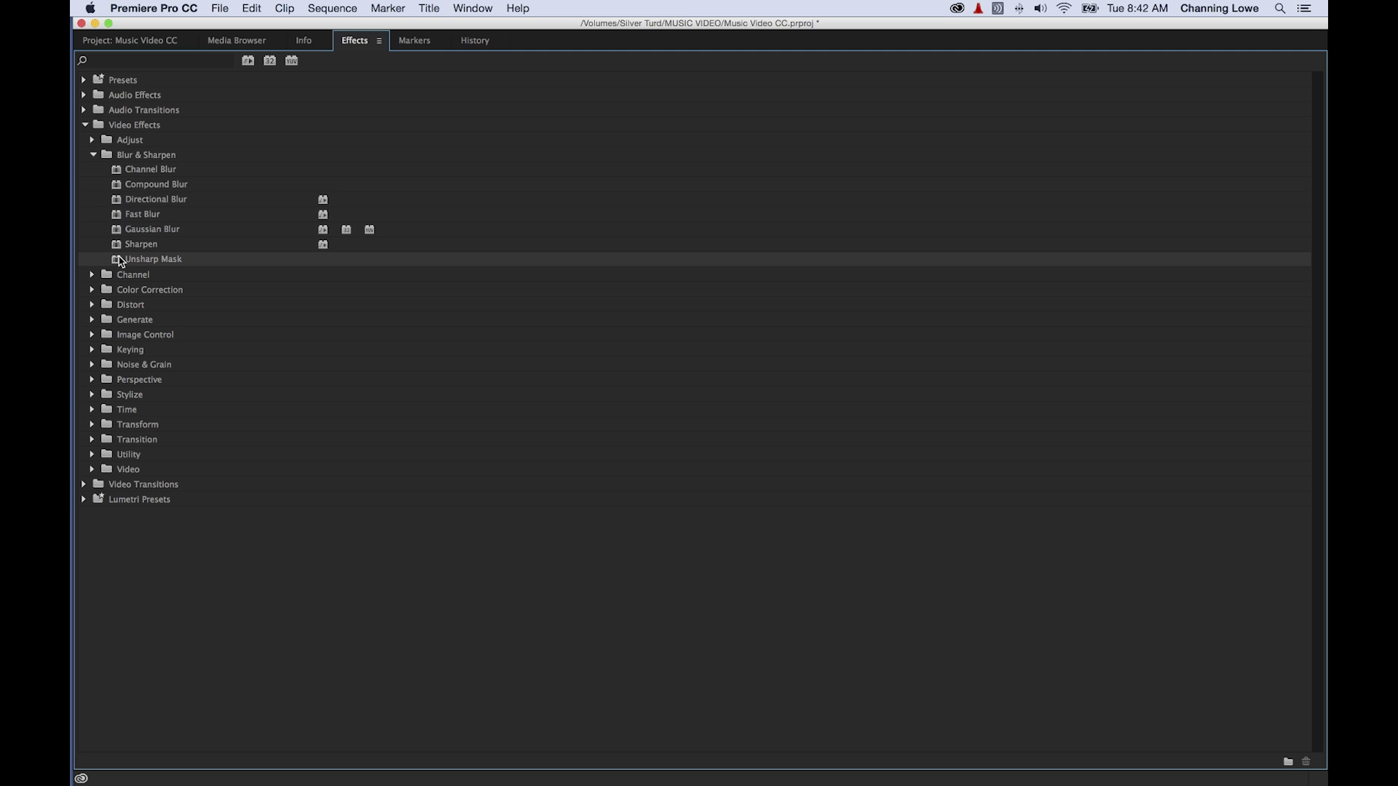
left_click(92, 155)
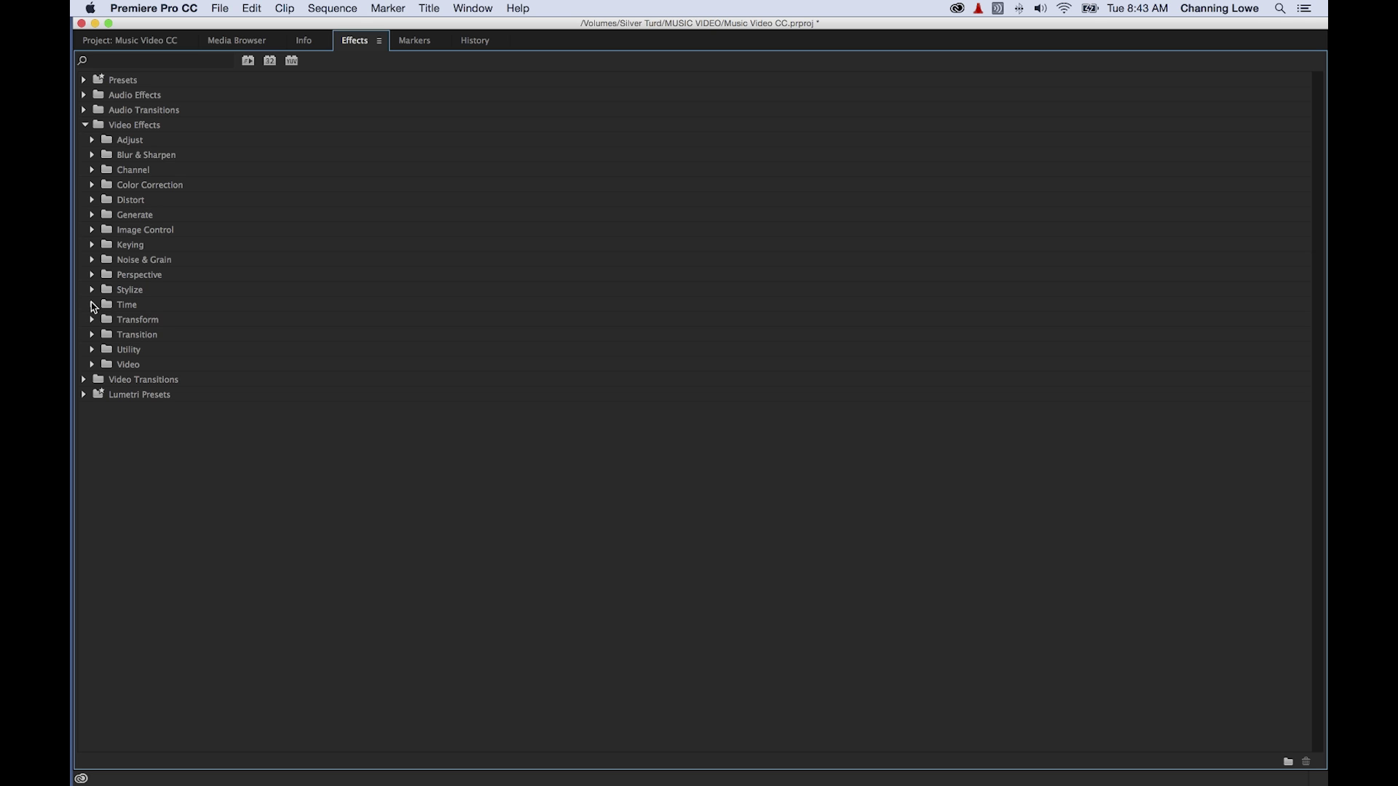
Step: Examine the effects in the Distort, Color Correction, Video, Utility and Transform categories
left_click(93, 203)
left_click(92, 202)
left_click(93, 185)
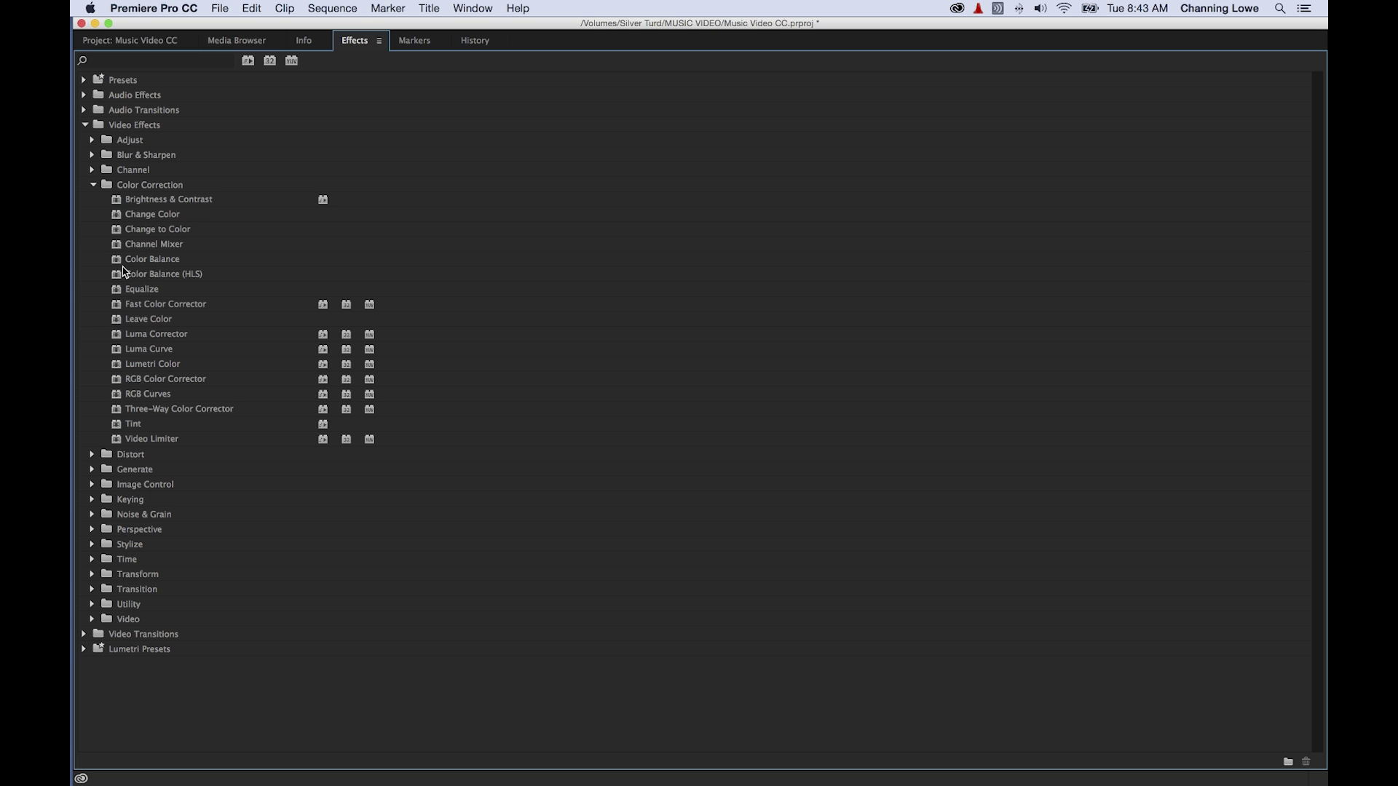
left_click(93, 187)
left_click(93, 364)
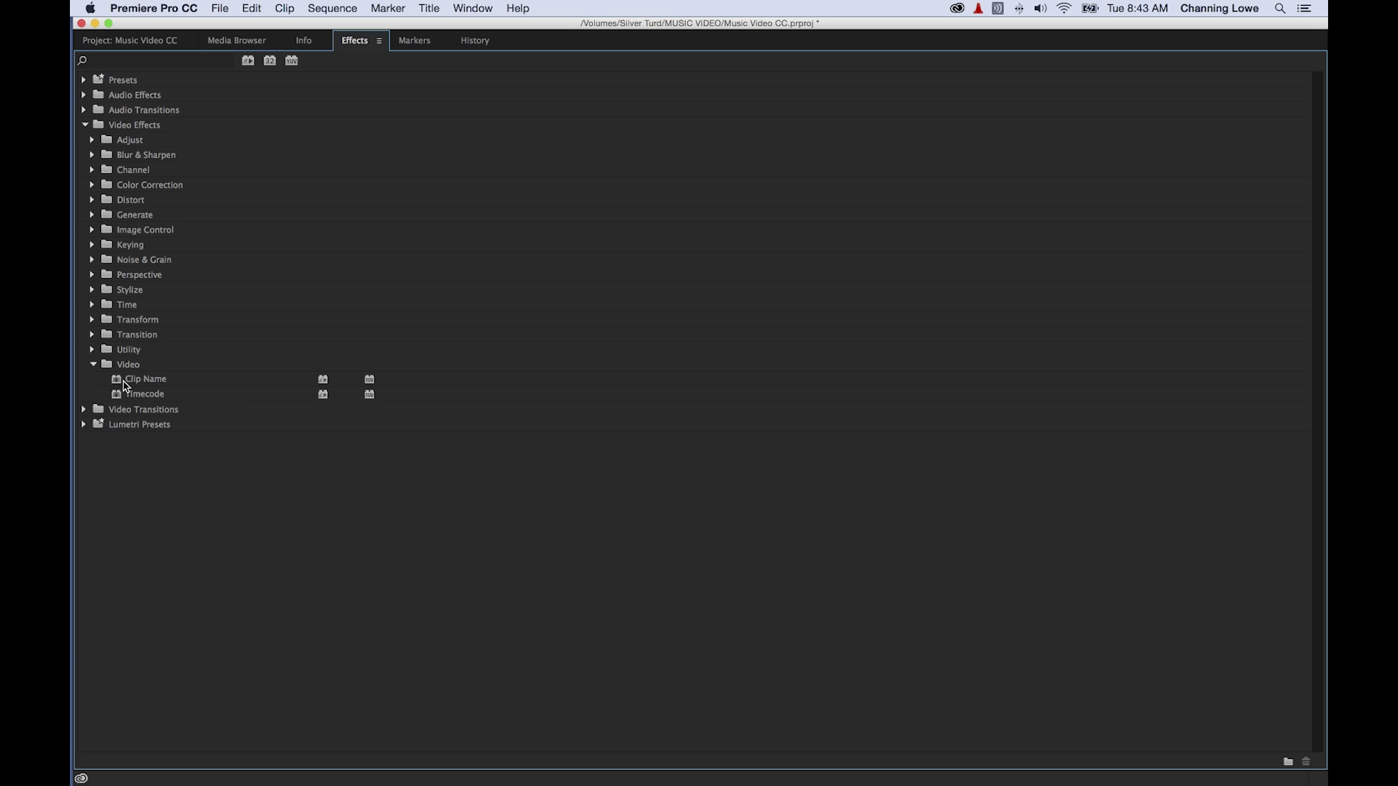
left_click(94, 364)
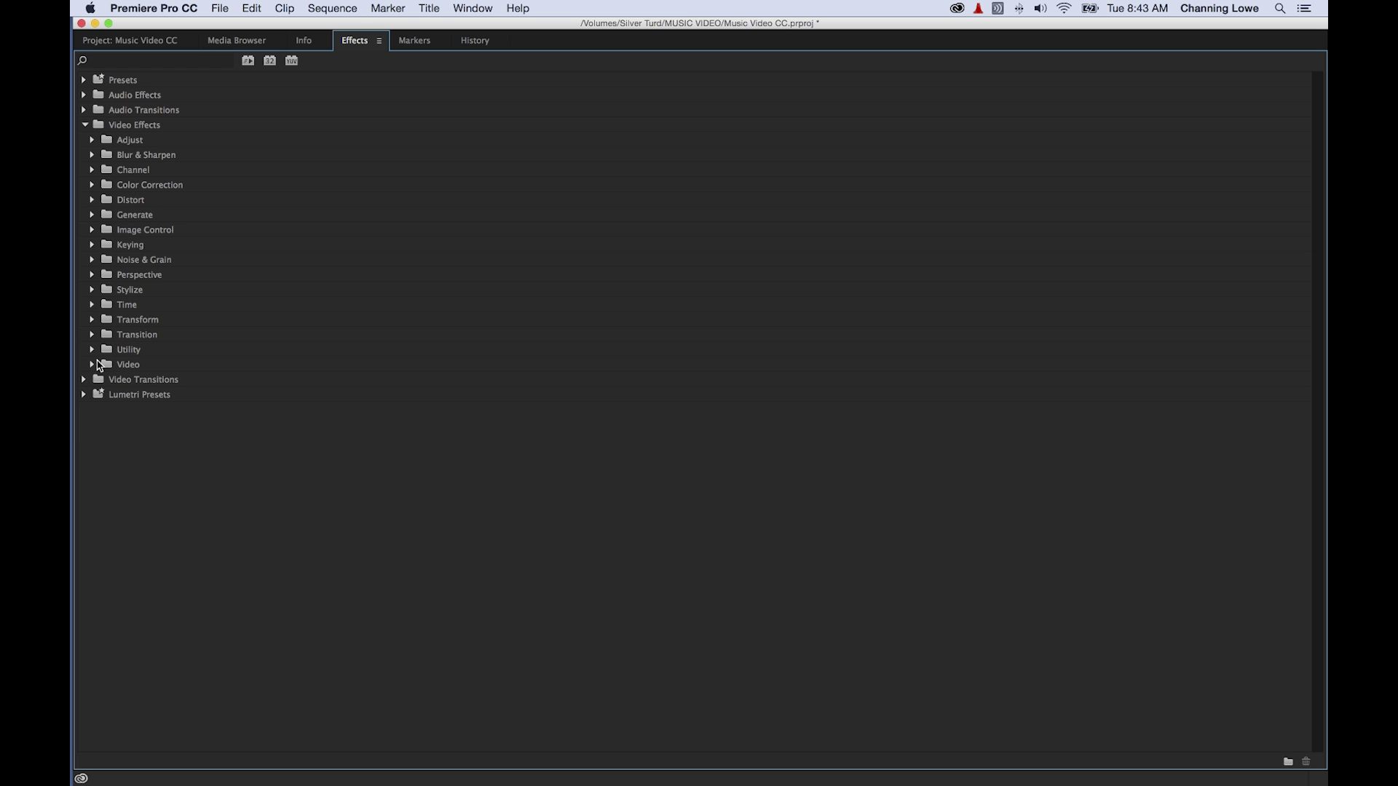
left_click(93, 350)
left_click(93, 349)
left_click(92, 320)
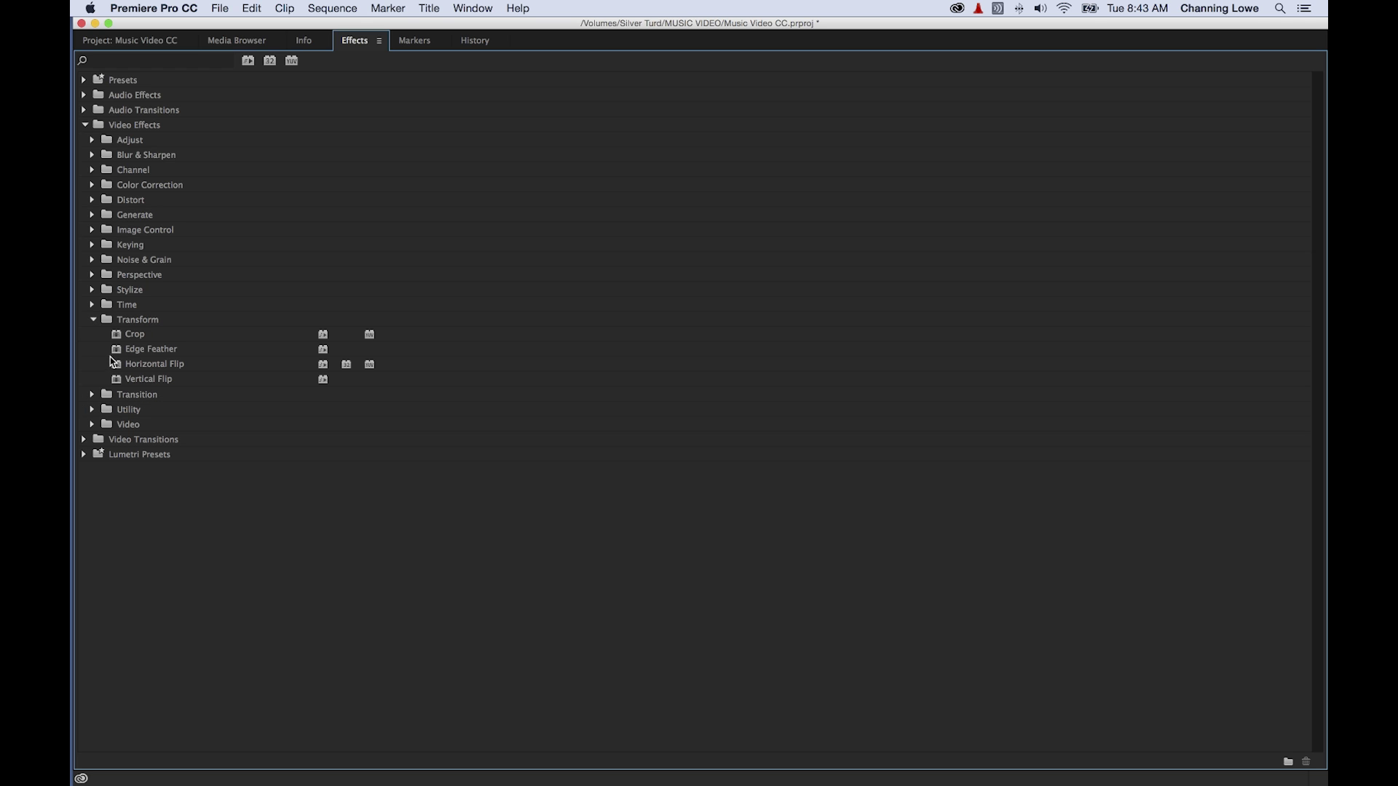
left_click(95, 321)
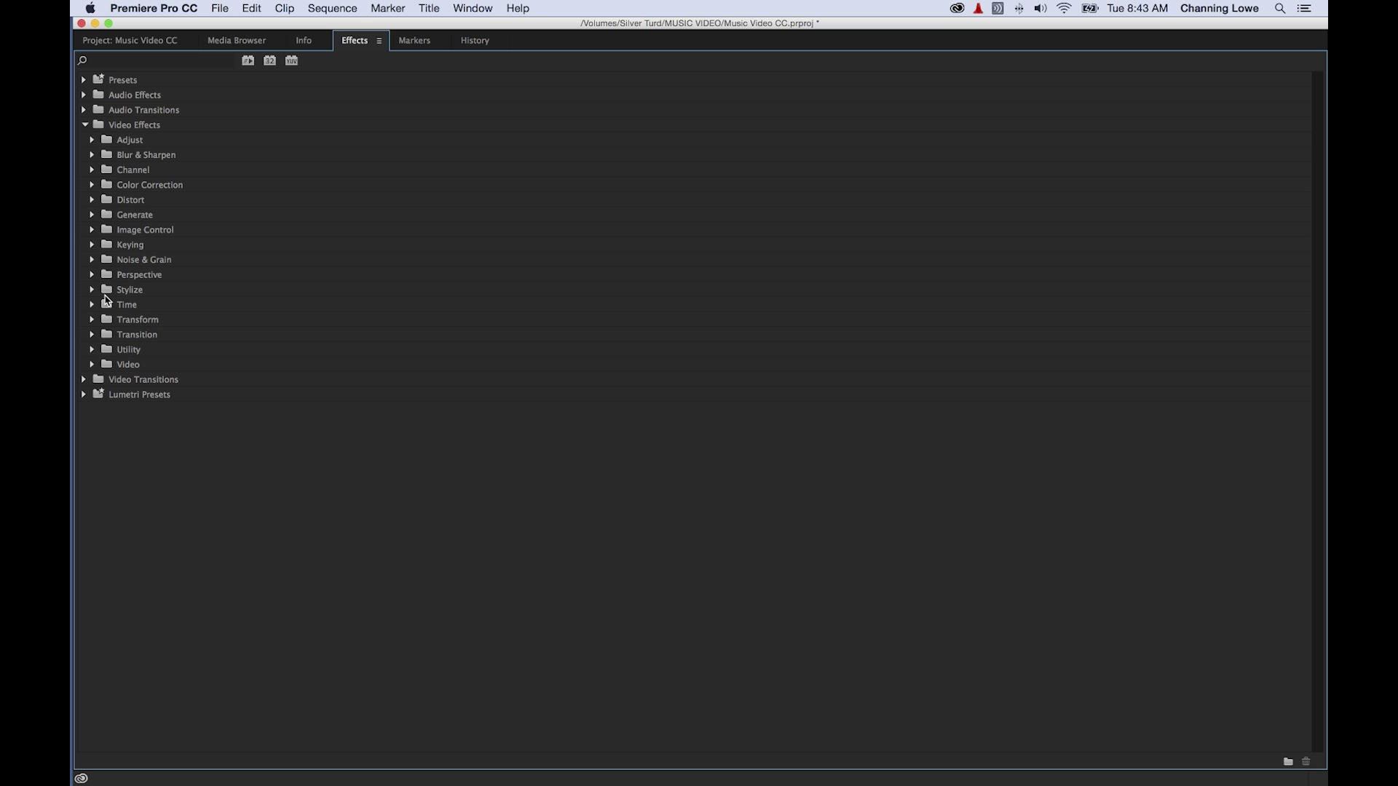
Step: Restore the normal workspace layout and review the Blur & Sharpen effects once more
key("grave")
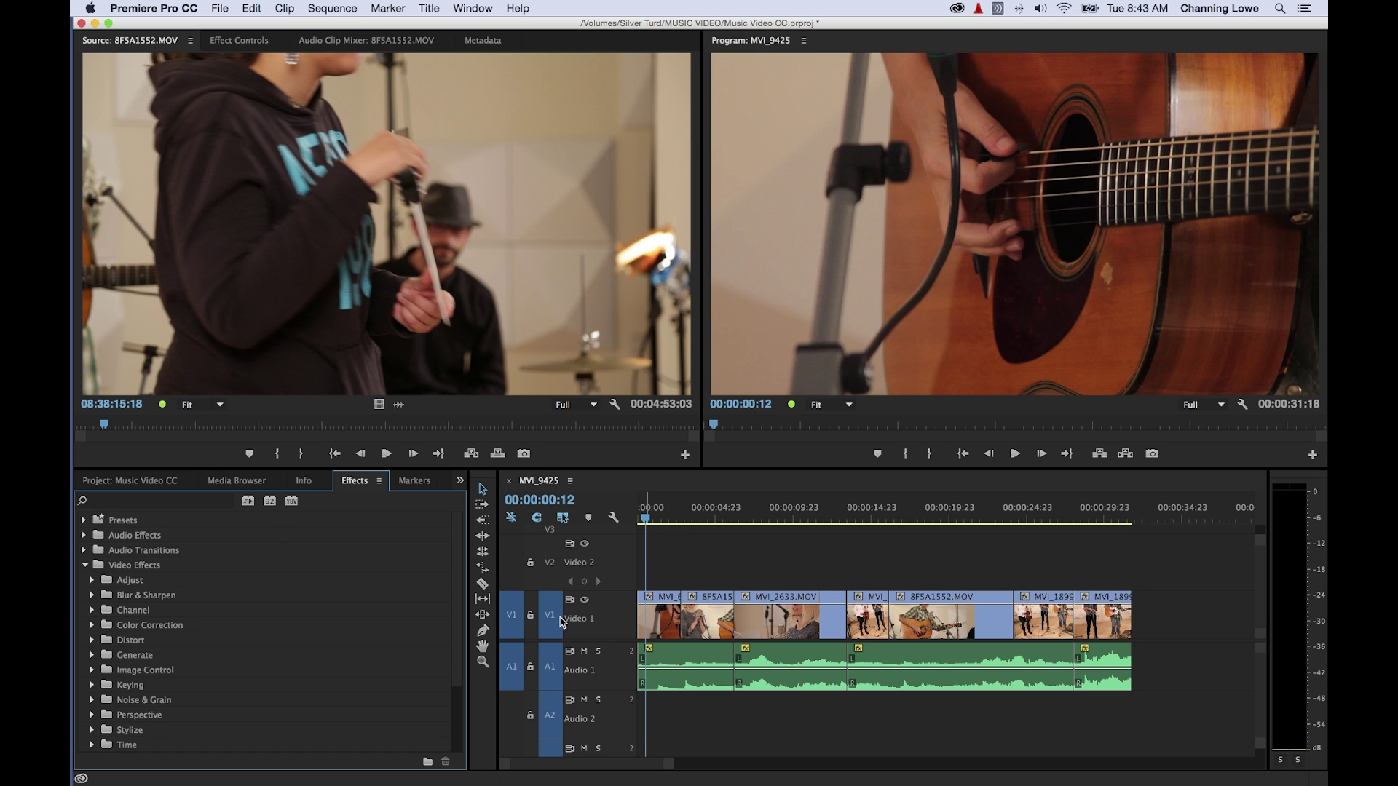
left_click(92, 594)
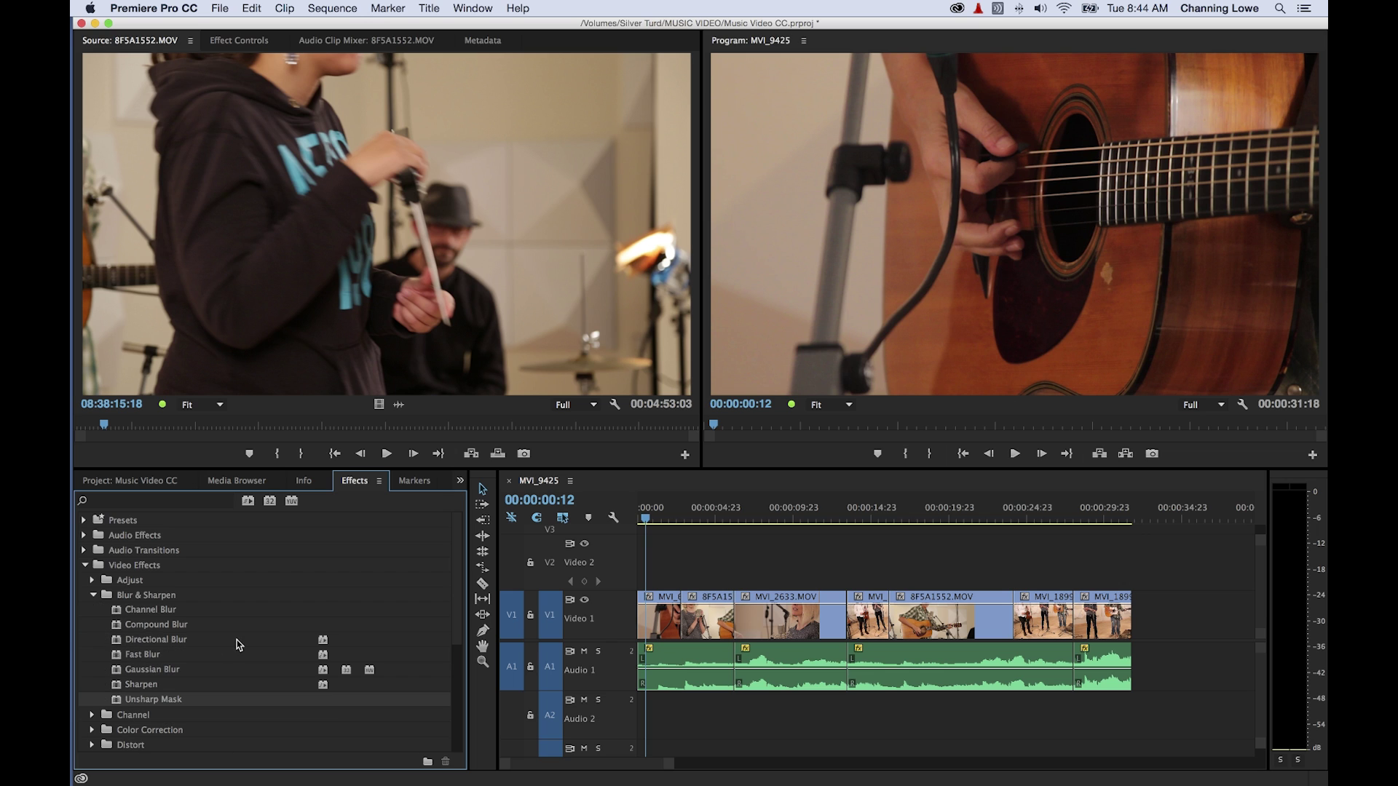
scroll(212, 655, "down", 3)
scroll(212, 655, "up", 1)
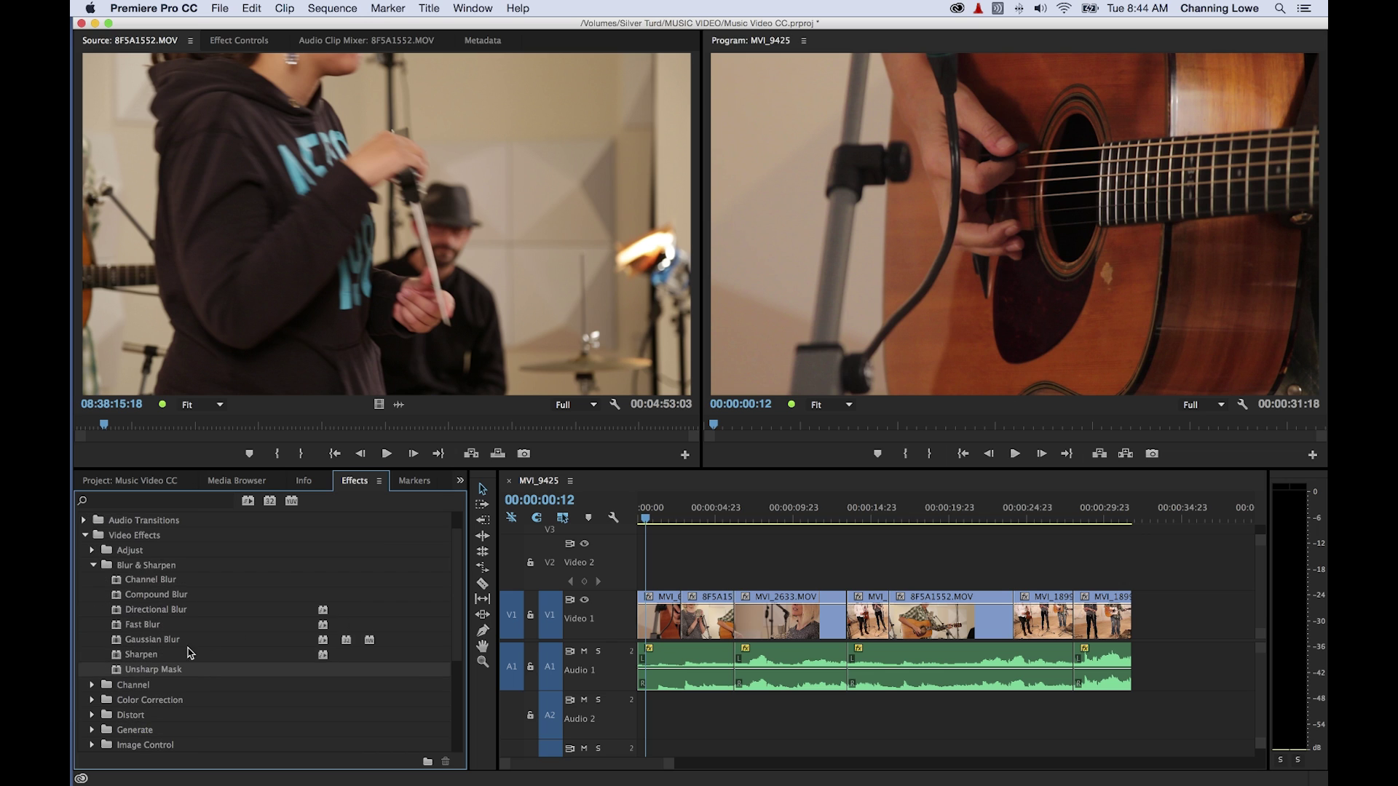
scroll(135, 642, "up", 2)
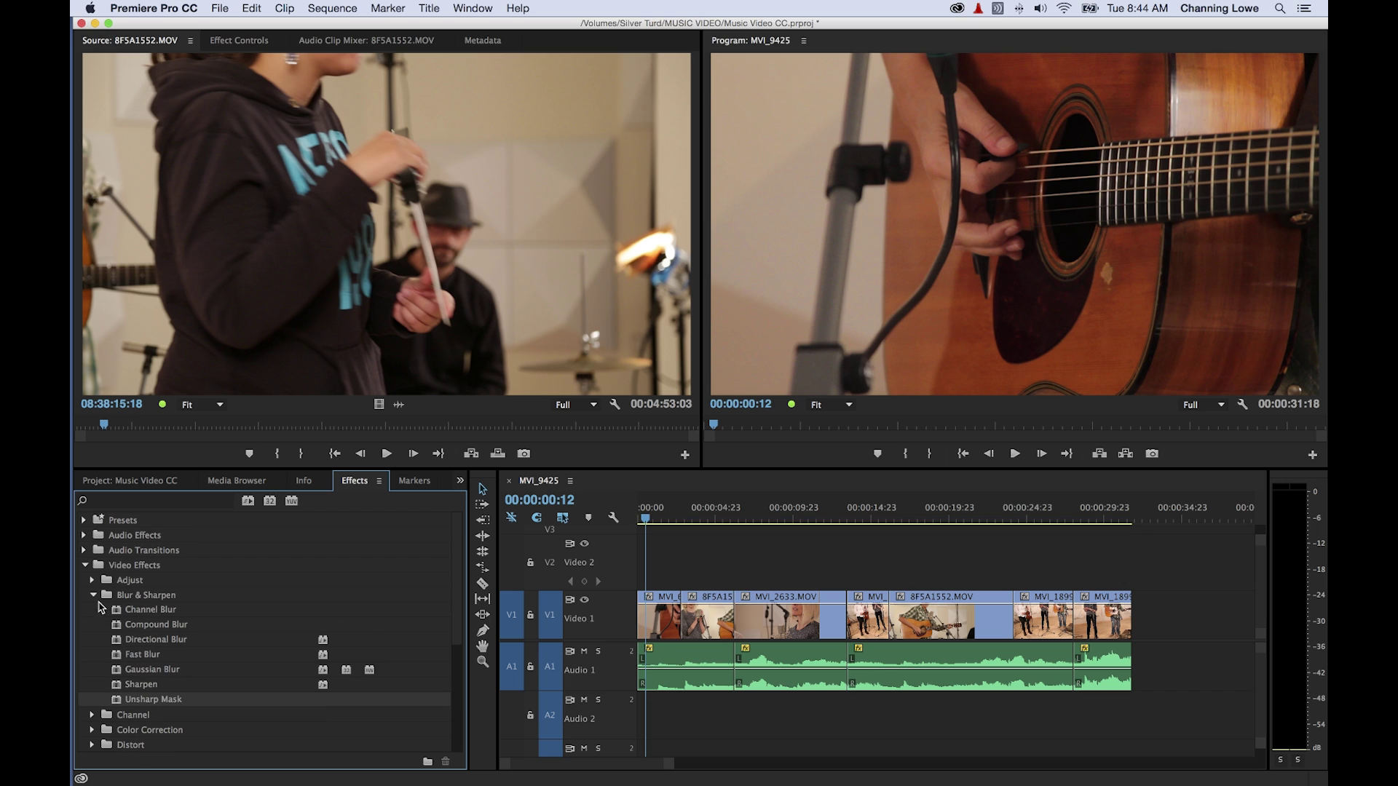
left_click(93, 595)
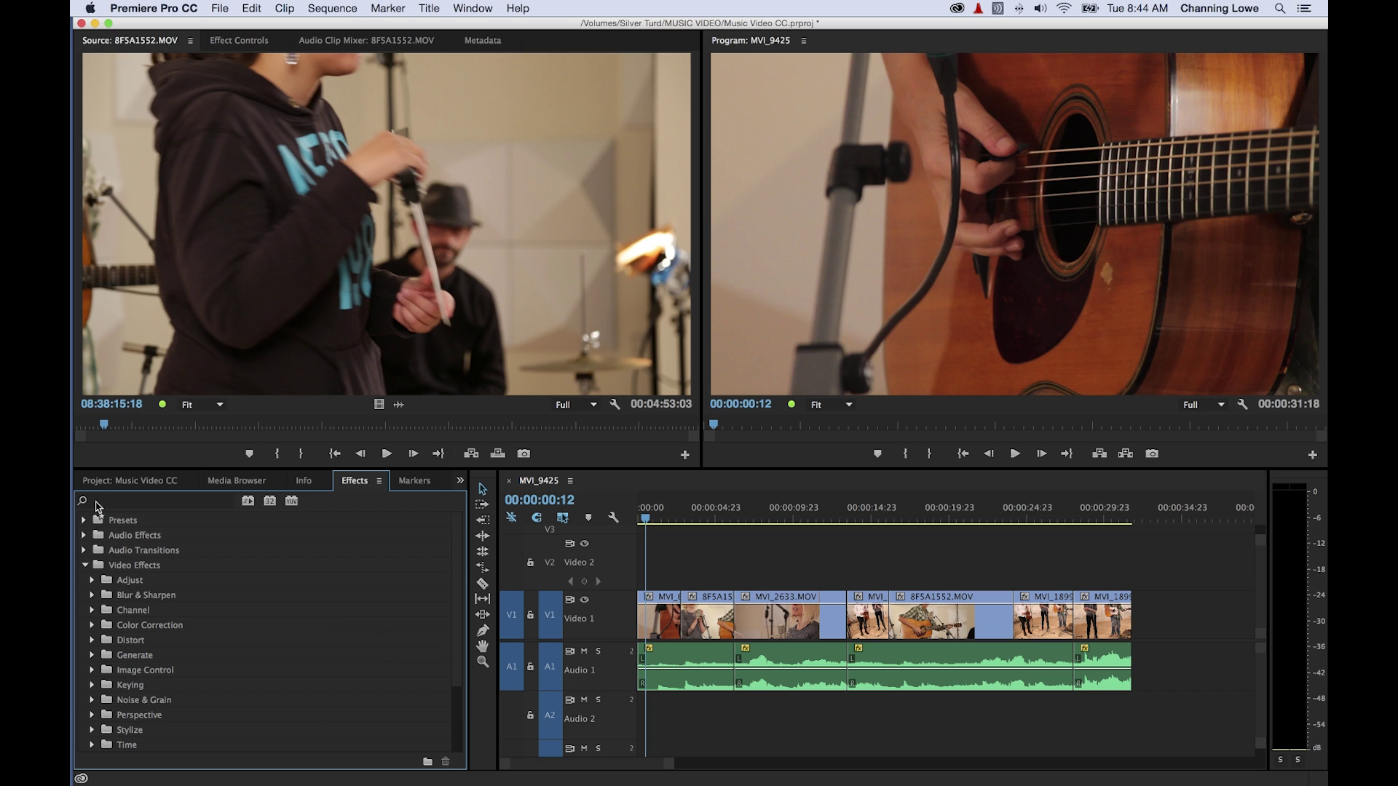
Step: Search the effects for "gaus" and apply the Gaussian Blur video effect to the first clip on Video 1
left_click(102, 502)
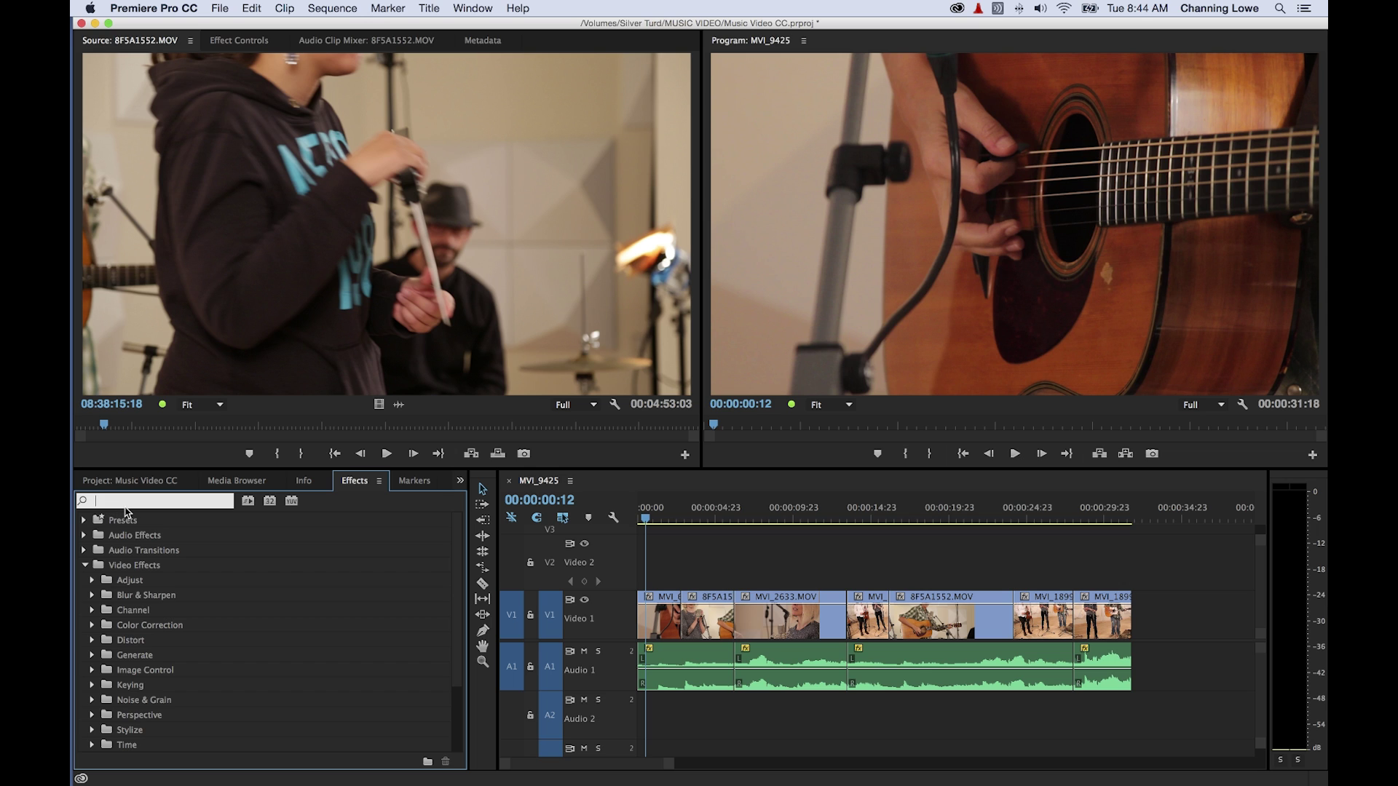
type("g")
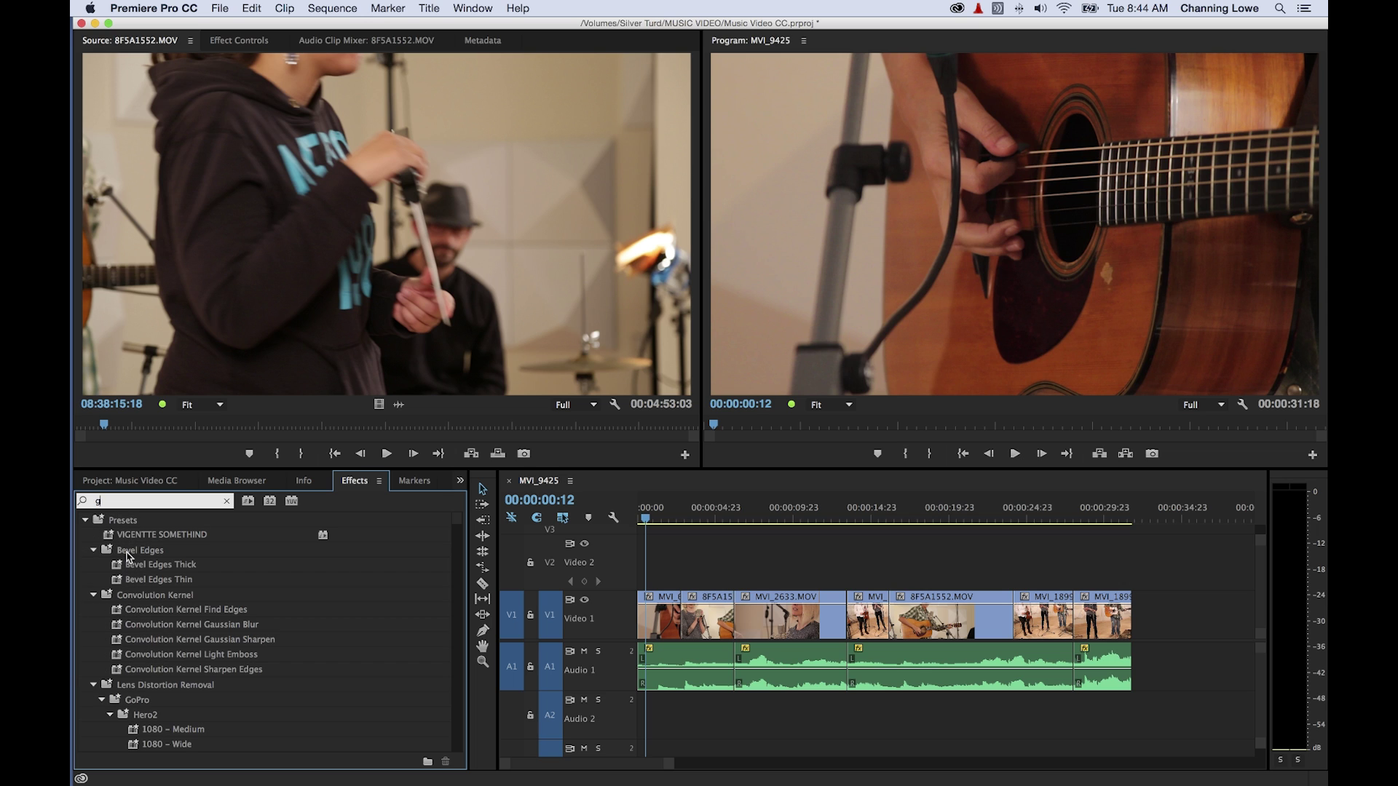
type("a")
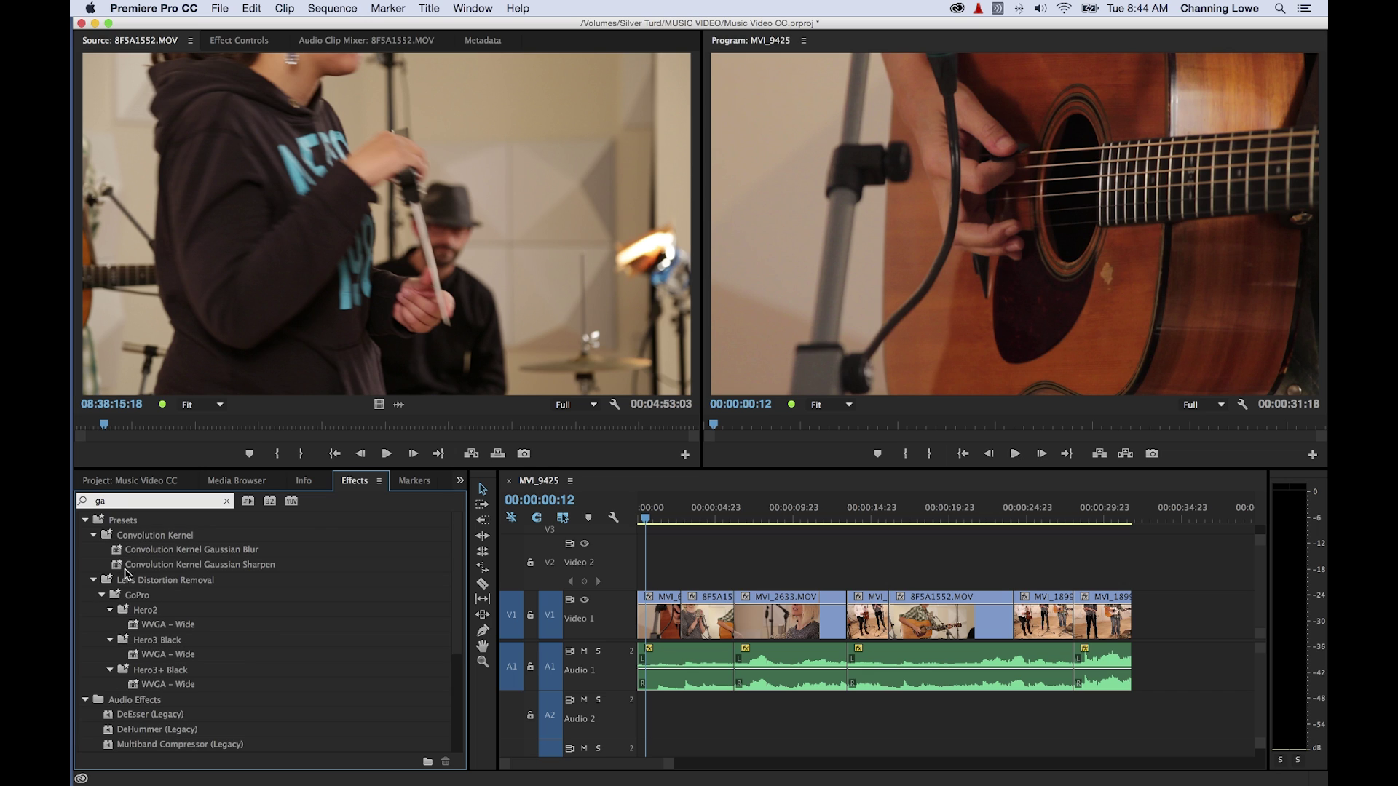
type("us")
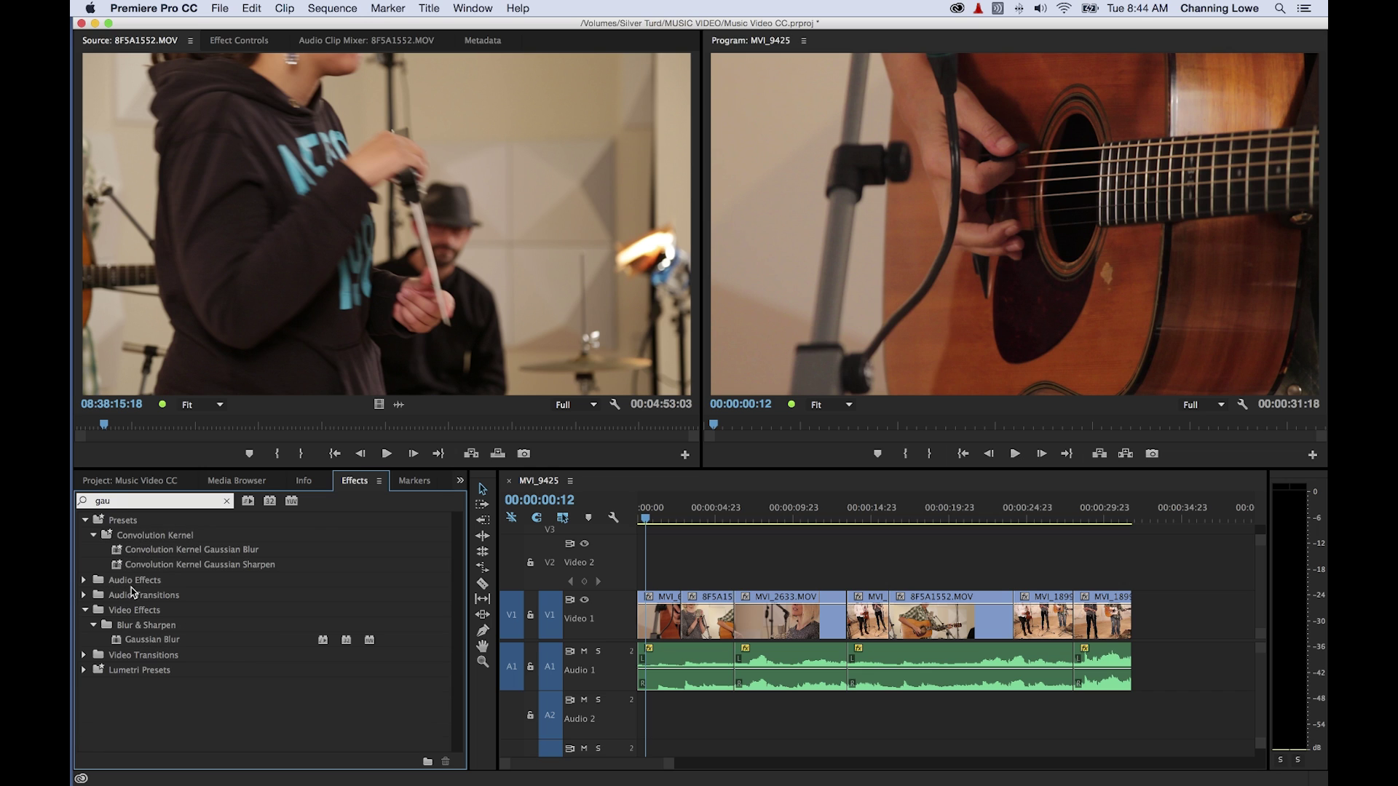
left_click(141, 642)
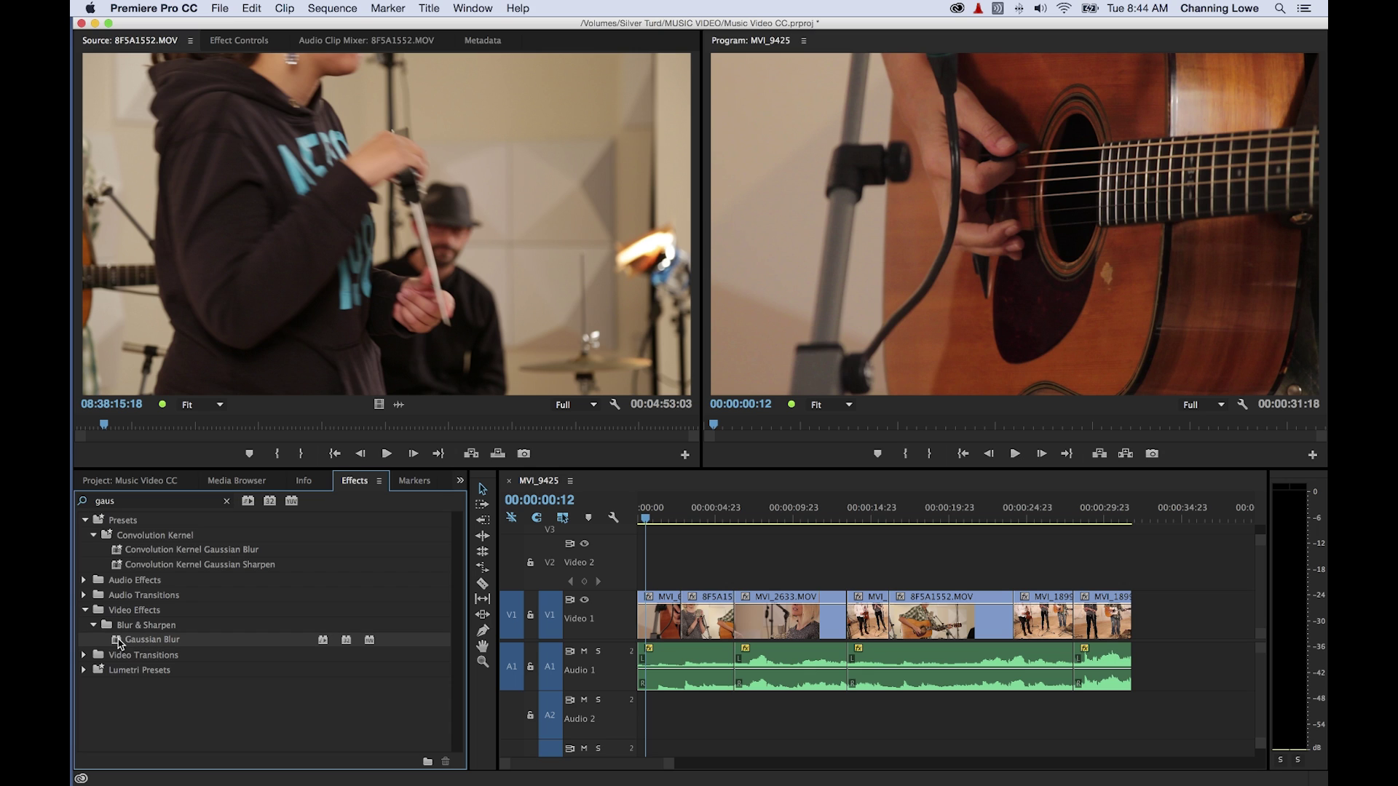
left_click_drag(120, 642, 659, 621)
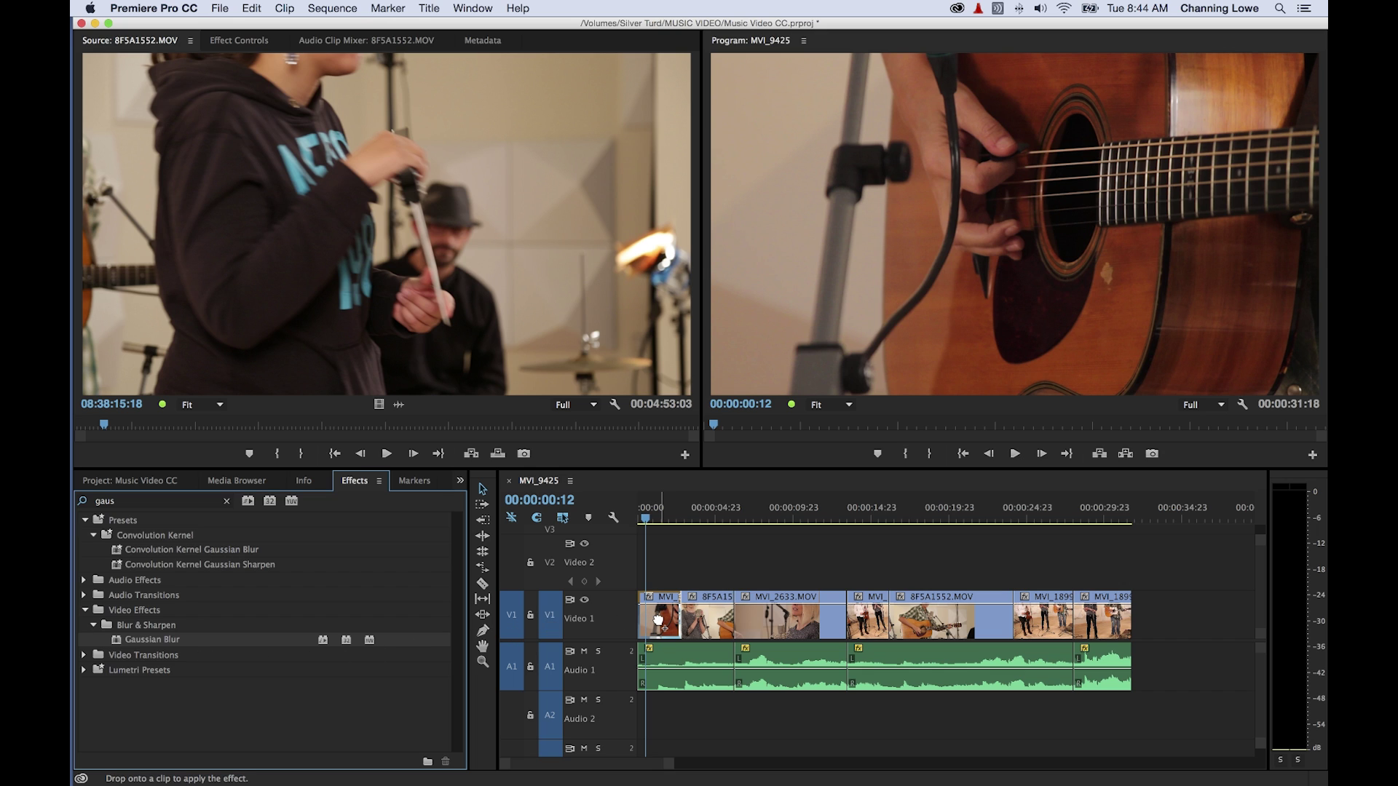
mouse_move(658, 620)
left_mouse_down()
mouse_move(573, 620)
mouse_move(661, 615)
left_mouse_up()
left_click_drag(661, 615, 661, 616)
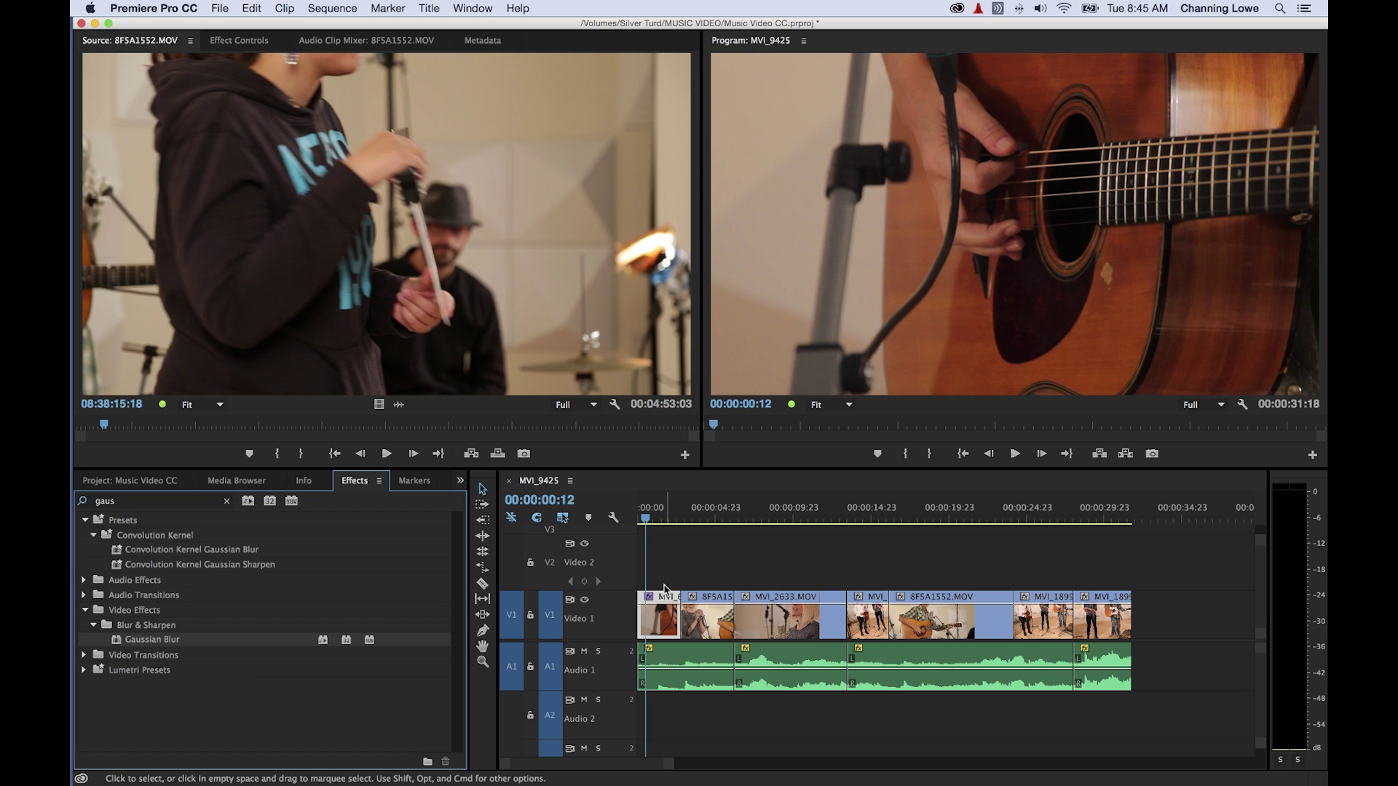
Step: Move the playhead to 00:00:03:18, select the second clip, 8F5A1552.MOV, and show its effect settings
left_click(654, 516)
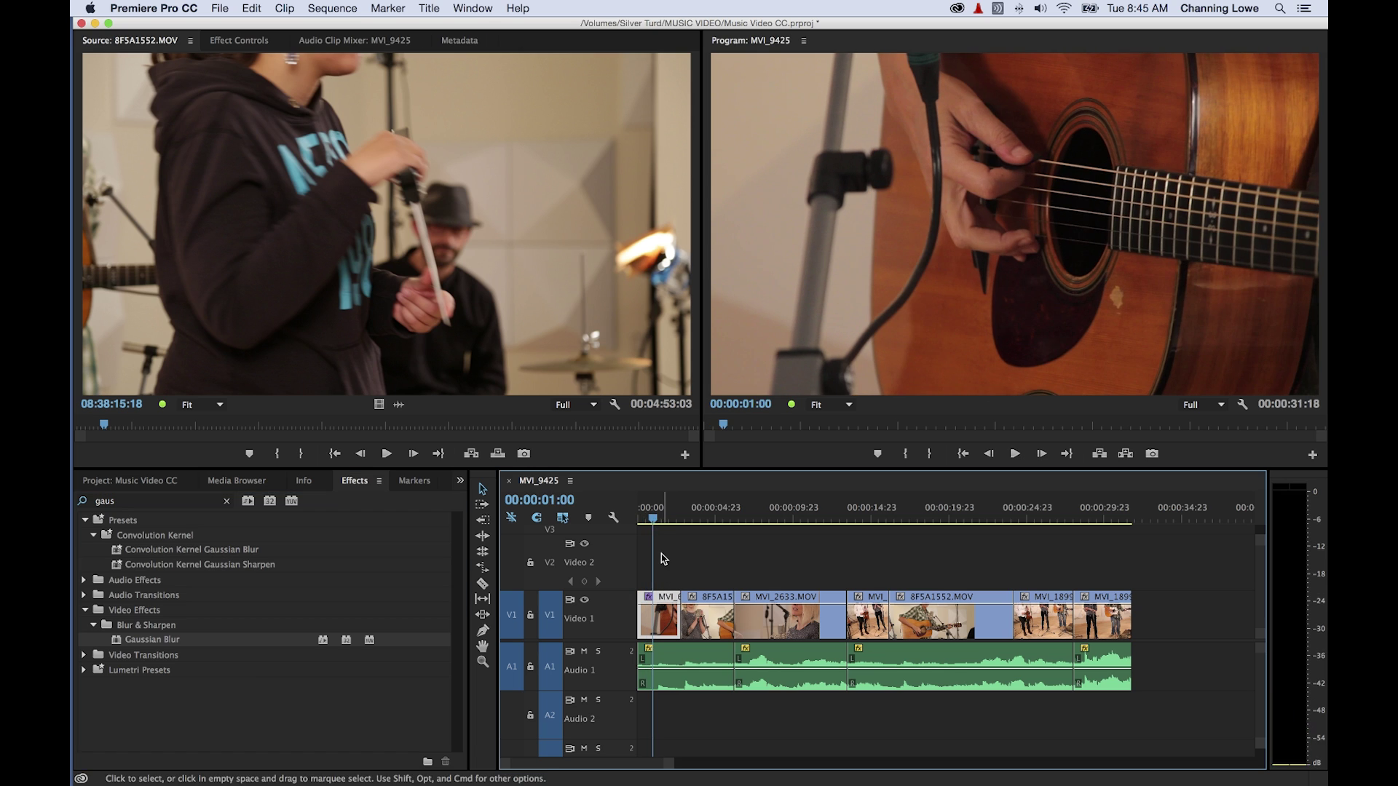
left_click(696, 517)
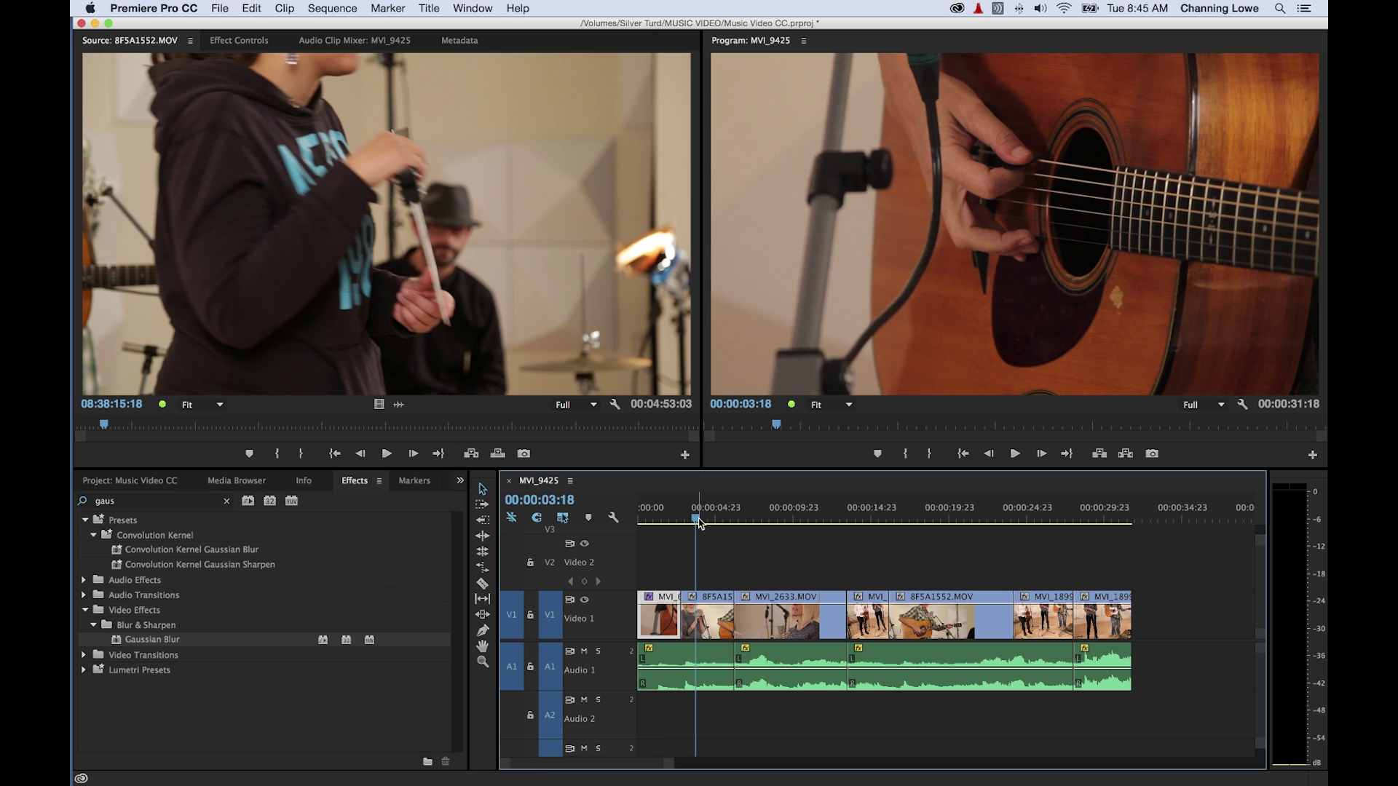
left_click(705, 611)
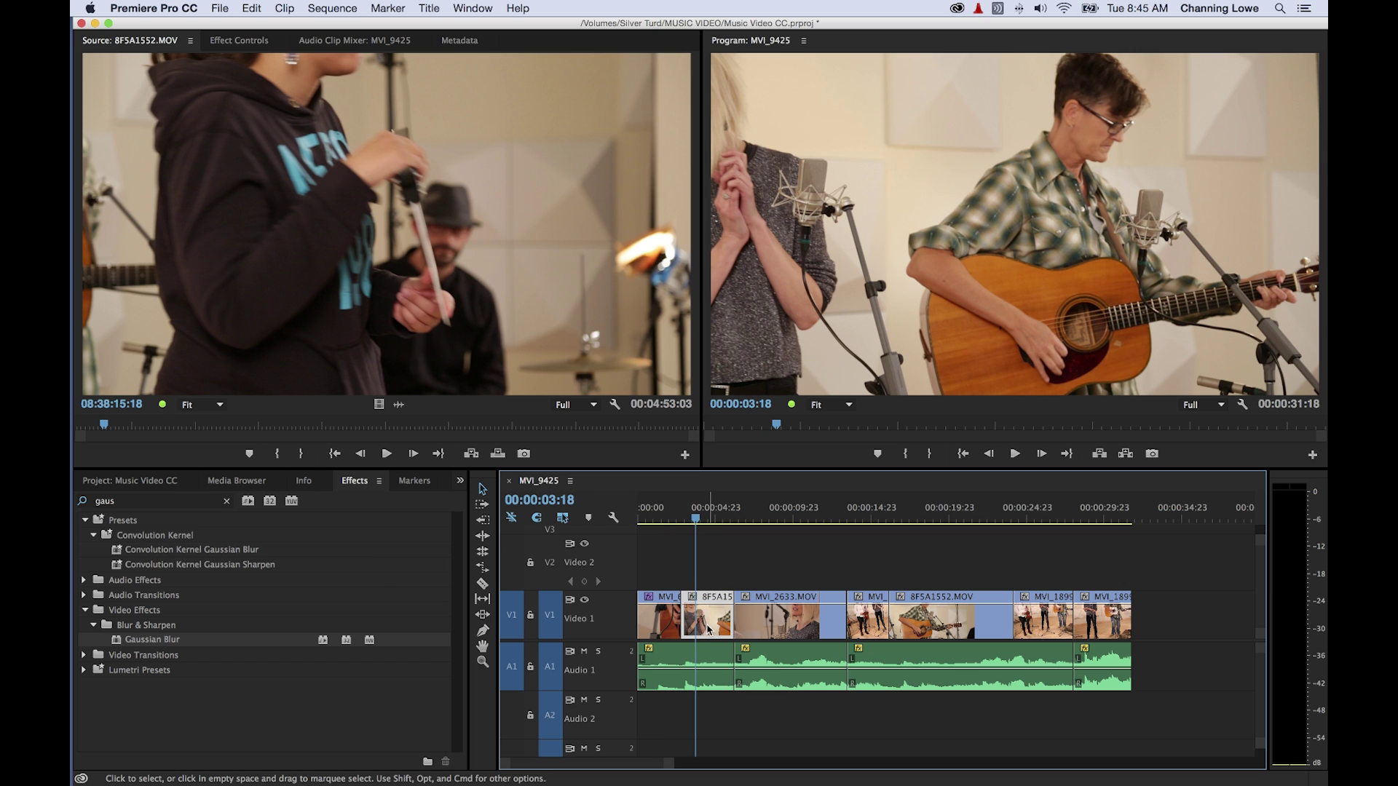
left_click(239, 42)
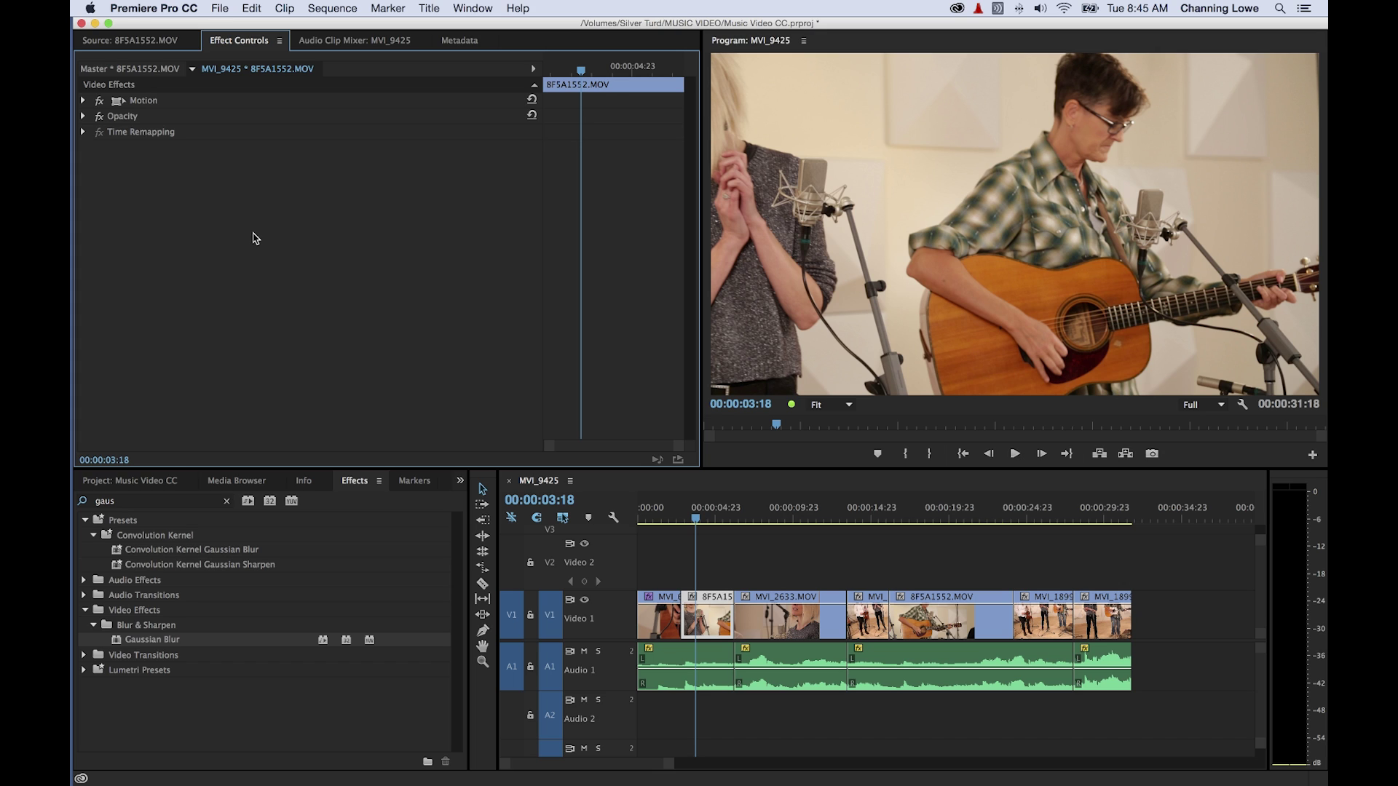
left_click(715, 608)
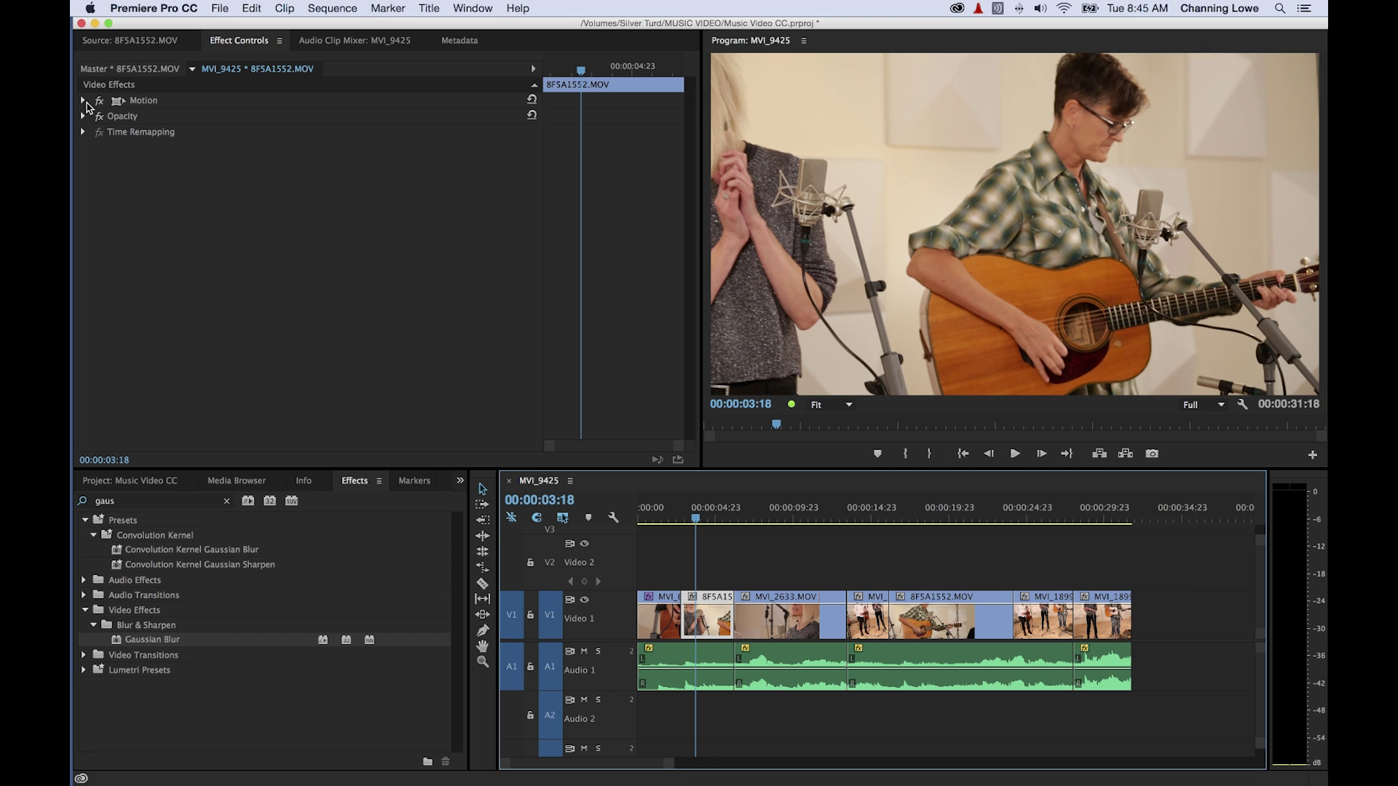
Step: Try adjusting the second clip's Scale in its Motion settings
left_click(84, 102)
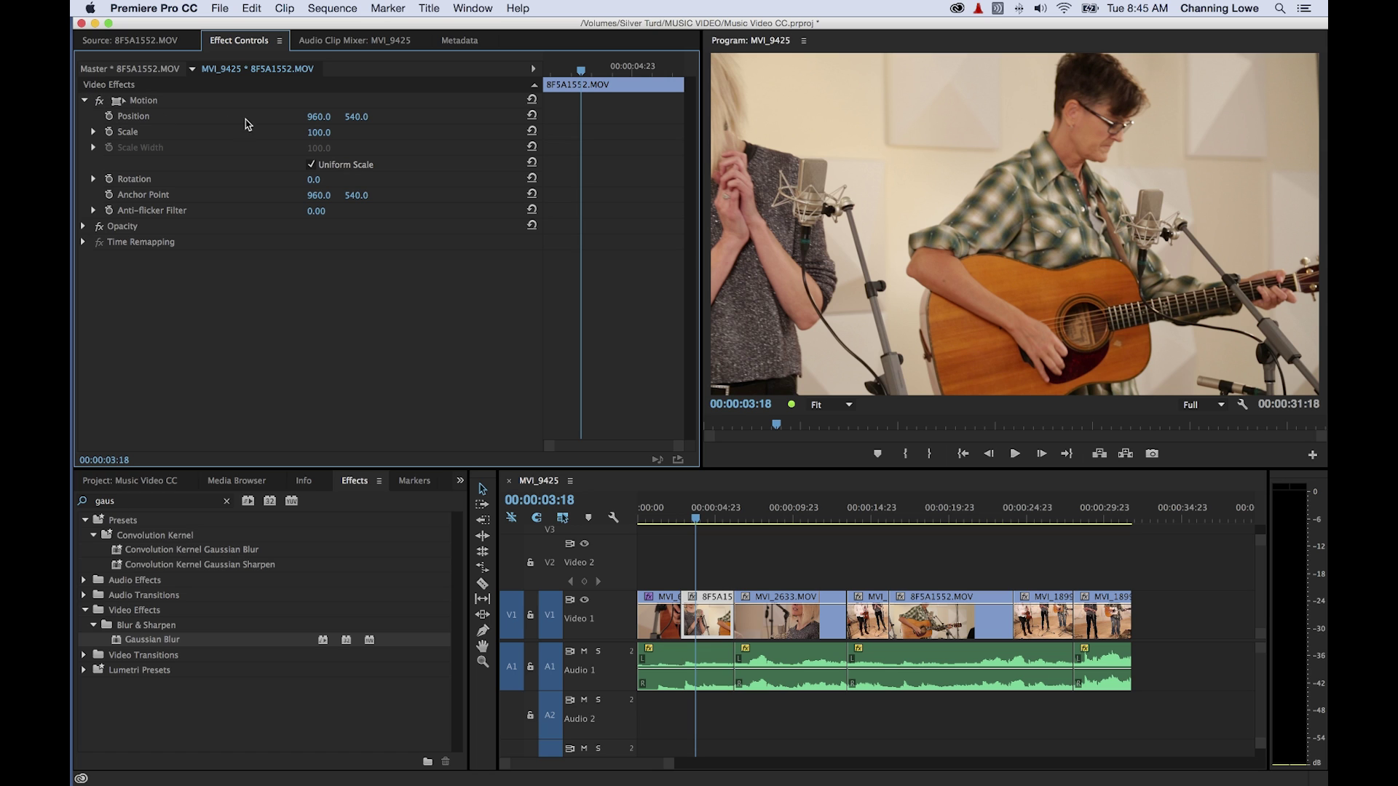
mouse_move(318, 132)
left_mouse_down()
mouse_move(340, 132)
mouse_move(326, 132)
left_mouse_up()
left_click(84, 100)
left_click(84, 100)
left_click(83, 101)
Step: Set an Opacity keyframe of 100% on the second clip at 00:00:03:18
left_click(84, 115)
mouse_move(322, 148)
left_mouse_down()
mouse_move(295, 147)
mouse_move(335, 148)
left_mouse_up()
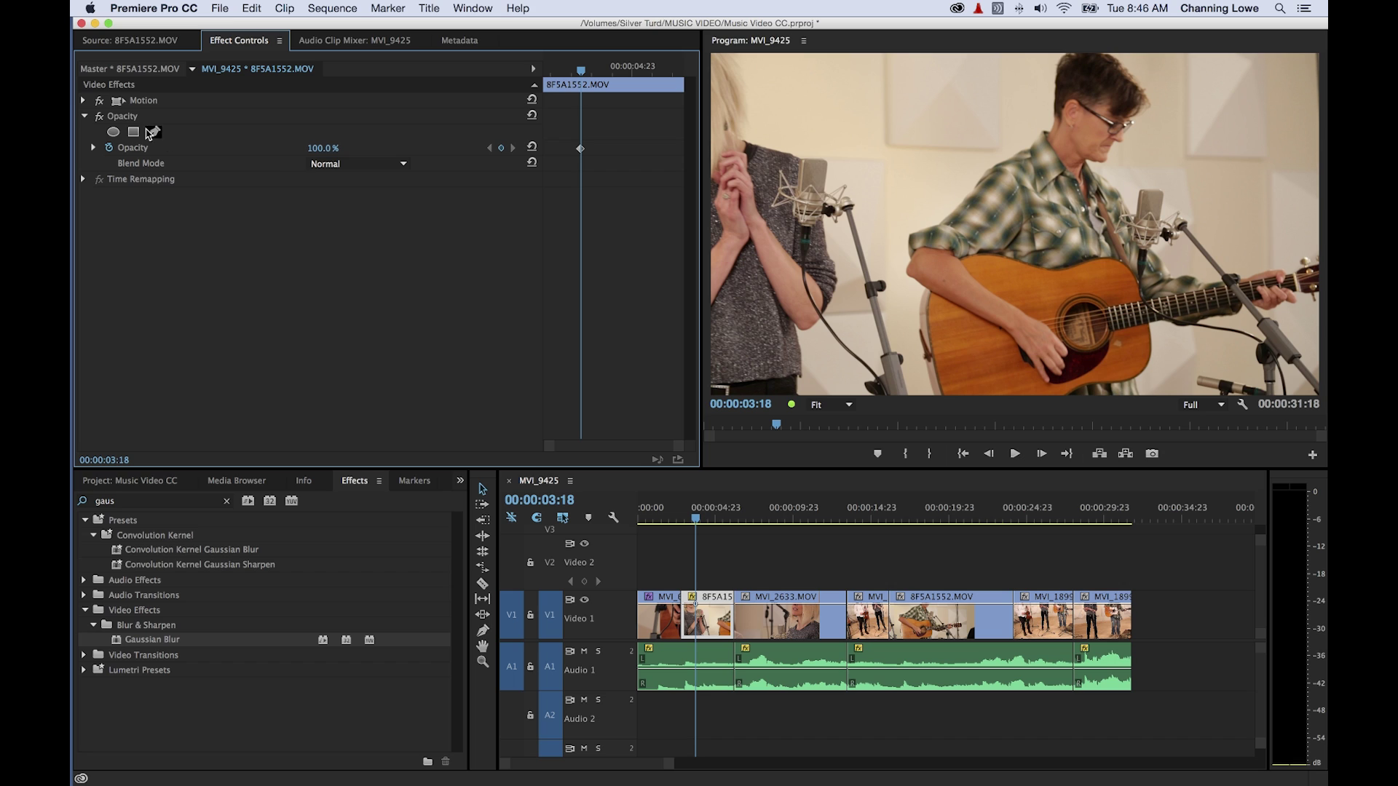
left_click(83, 117)
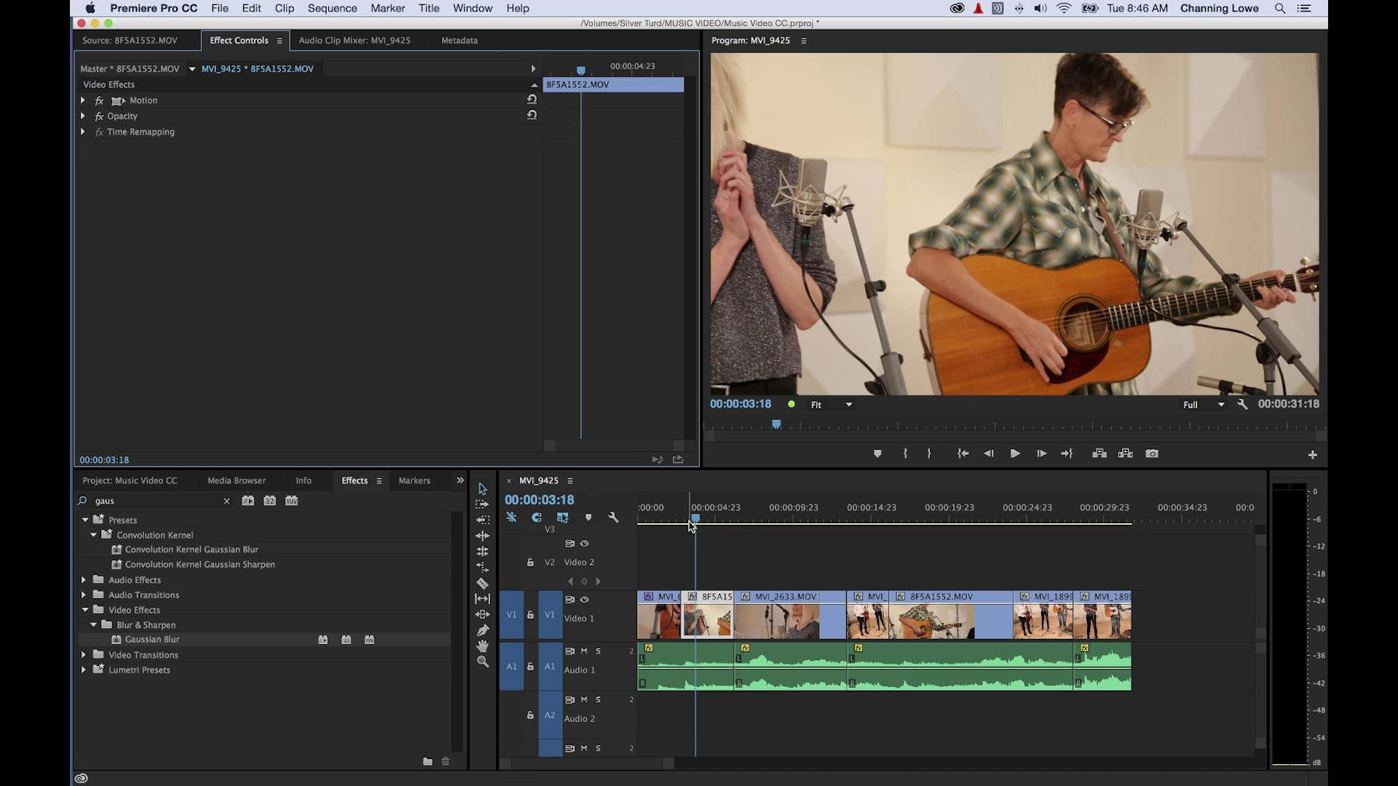
Step: Inspect the effects on the third clip, MVI_2633.MOV, and on the first clip, and reselect the second clip at 00:00:04:02
left_click(760, 521)
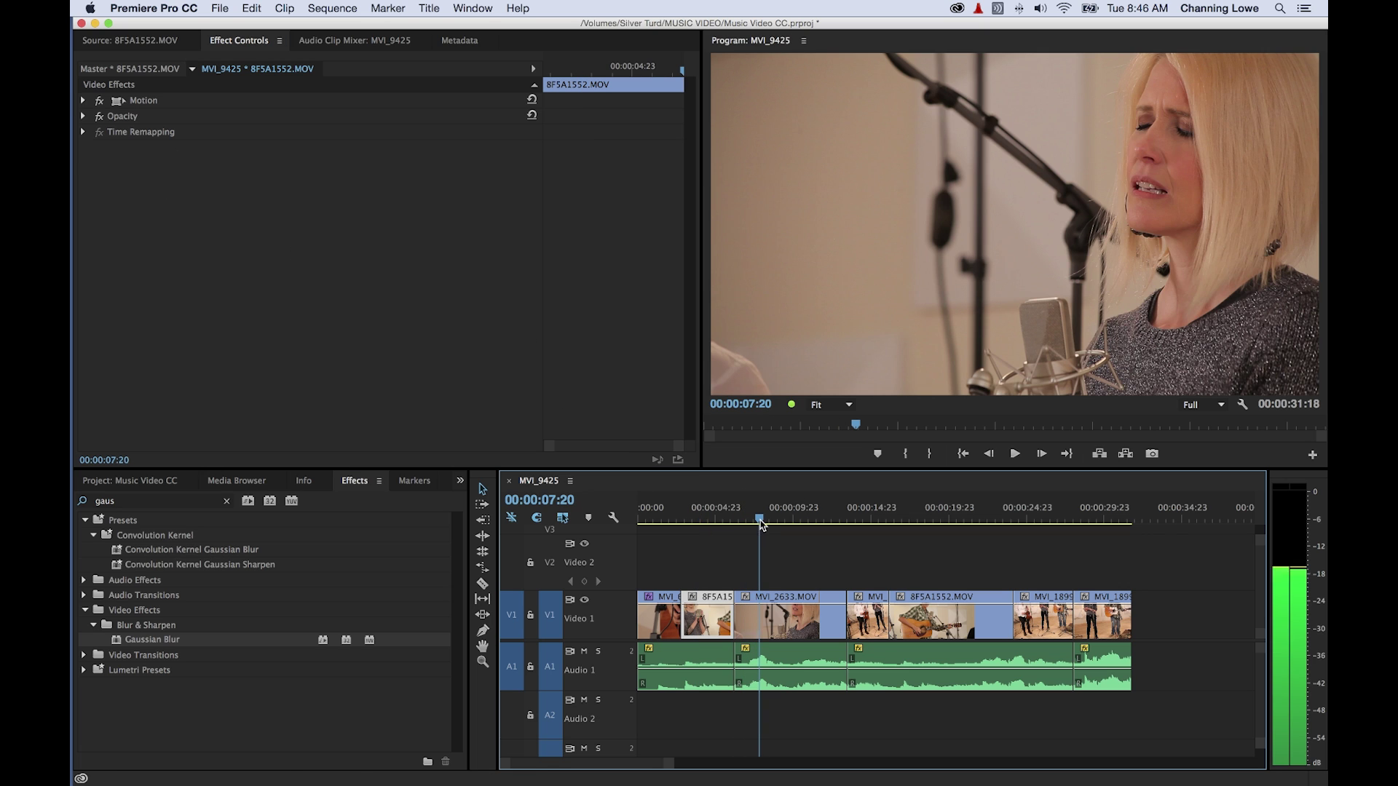
left_click(784, 608)
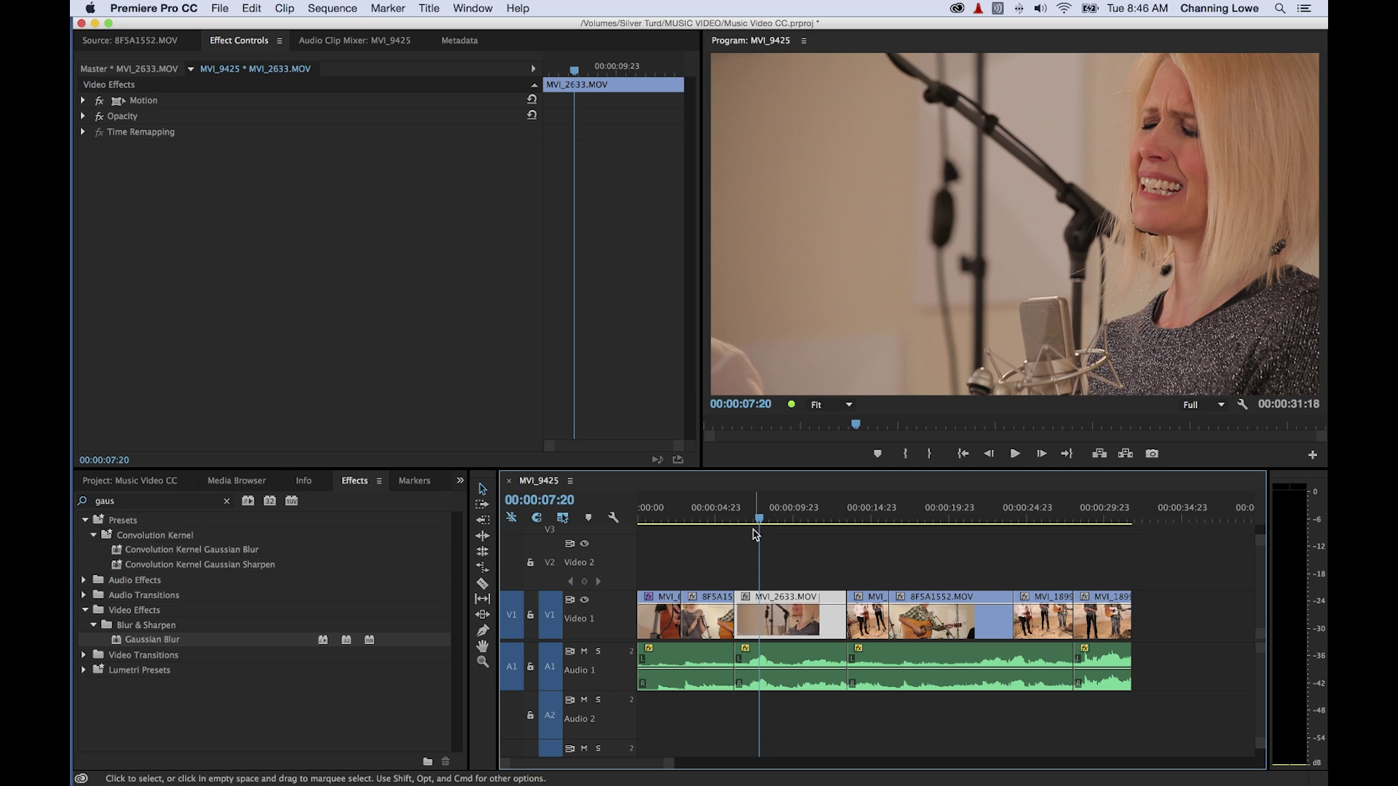
key("Home")
left_click(657, 615)
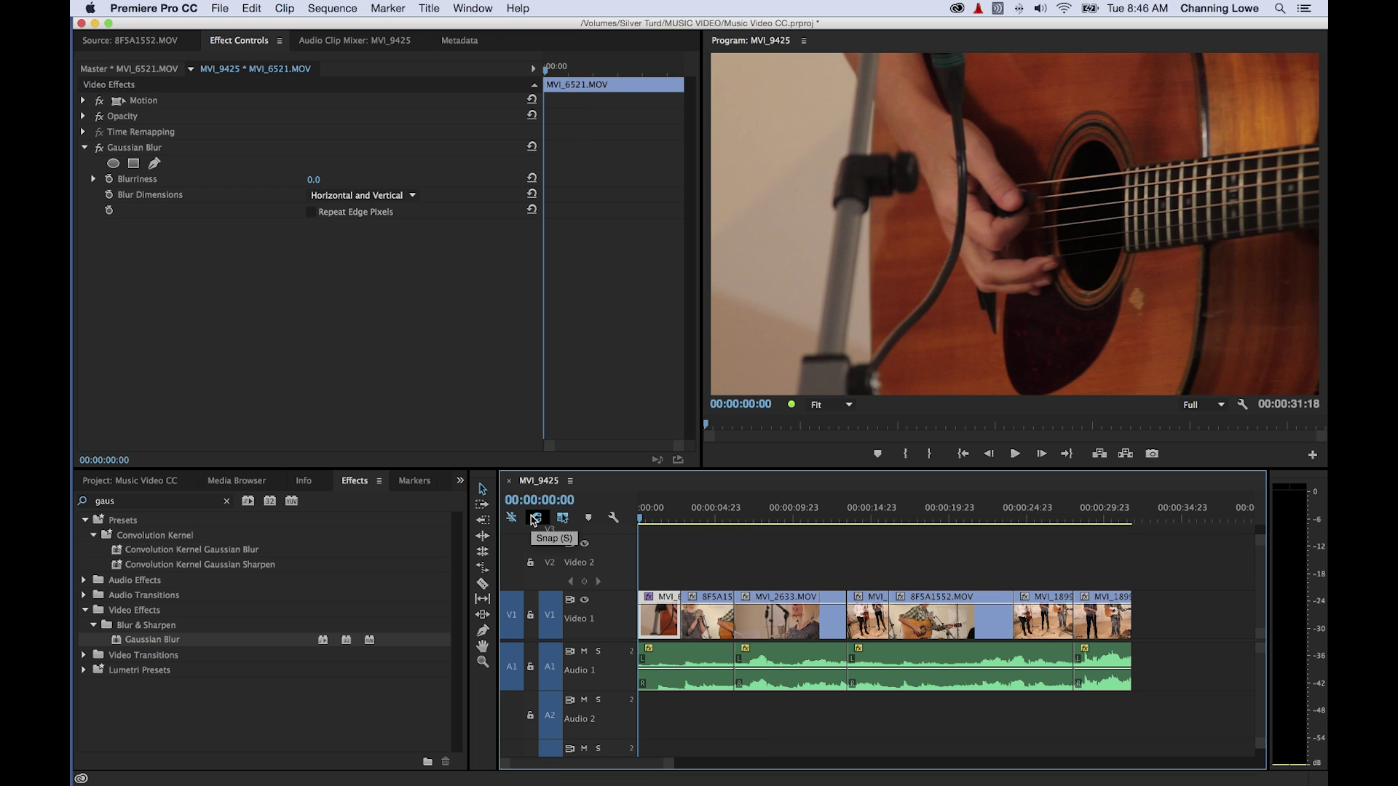
left_click(701, 515)
left_click(706, 615)
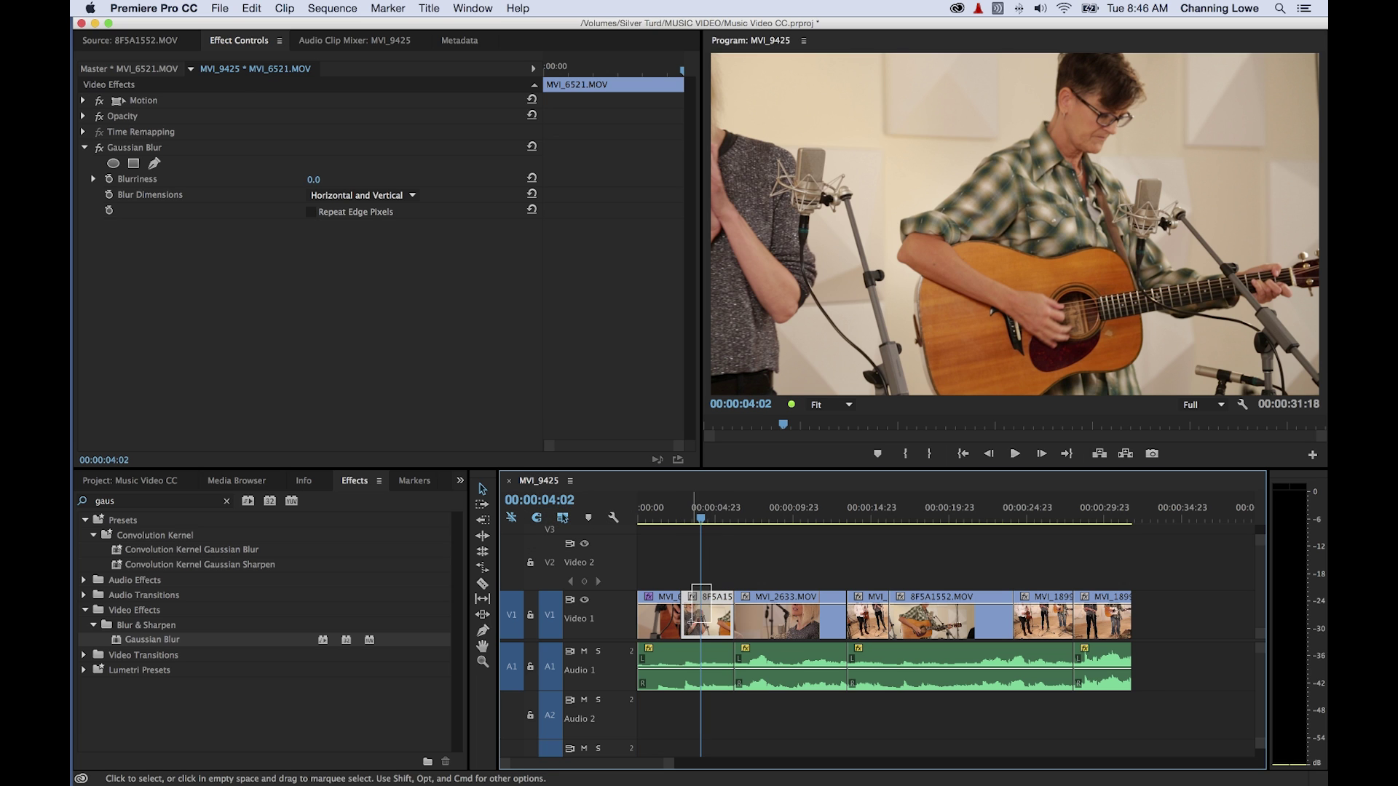
Step: Move the playhead to 00:00:09:08, select the third clip, MVI_2633.MOV, and enable Selection Follows Playhead for the sequence
left_click(784, 517)
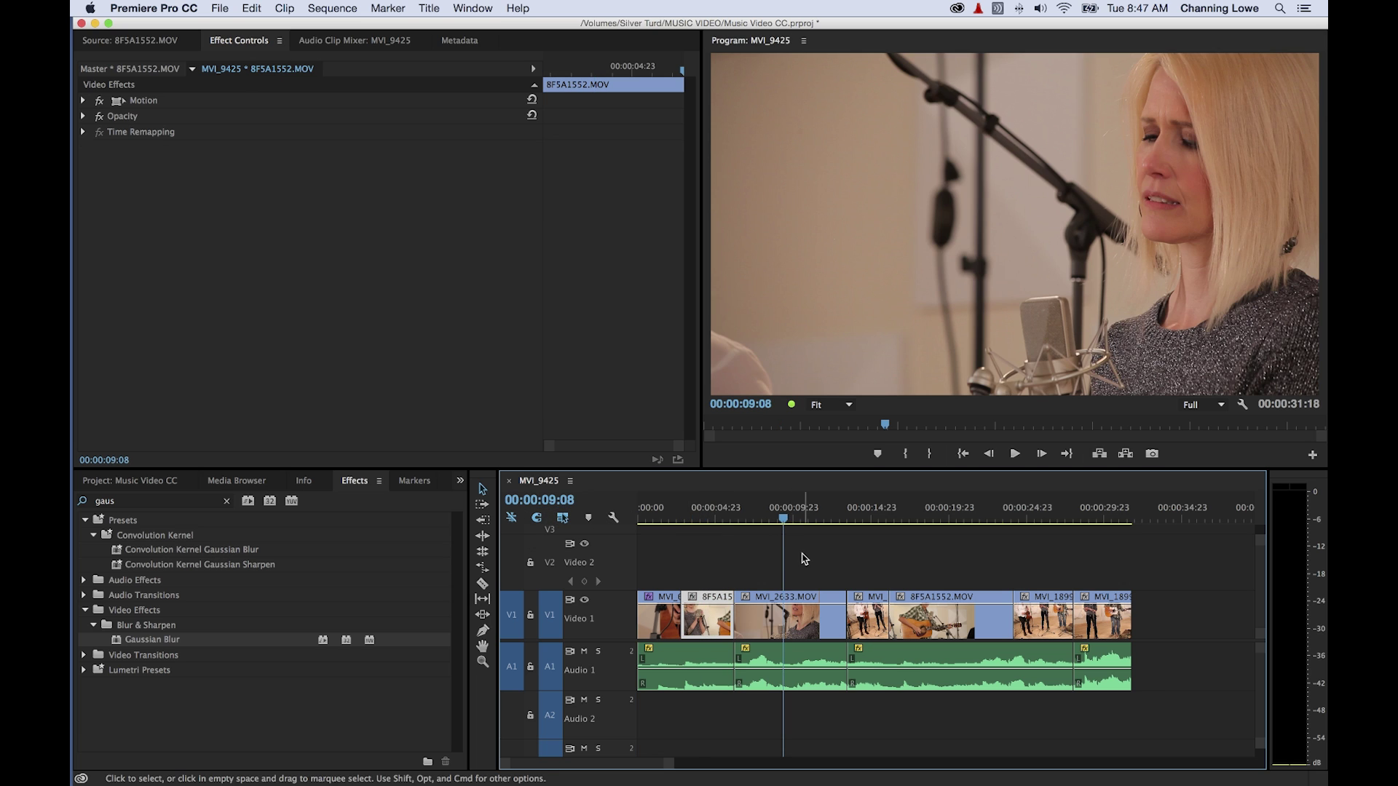
left_click(790, 615)
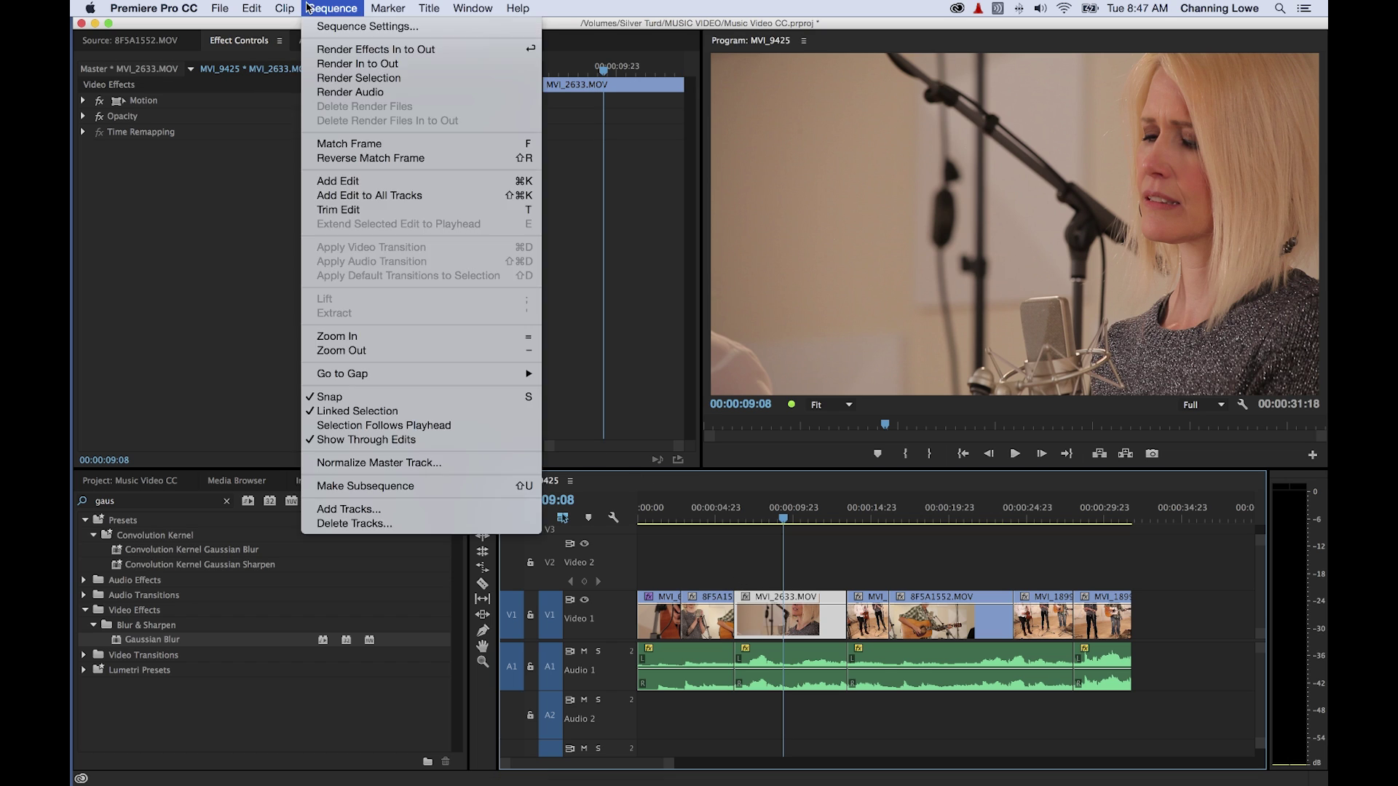
left_click(324, 11)
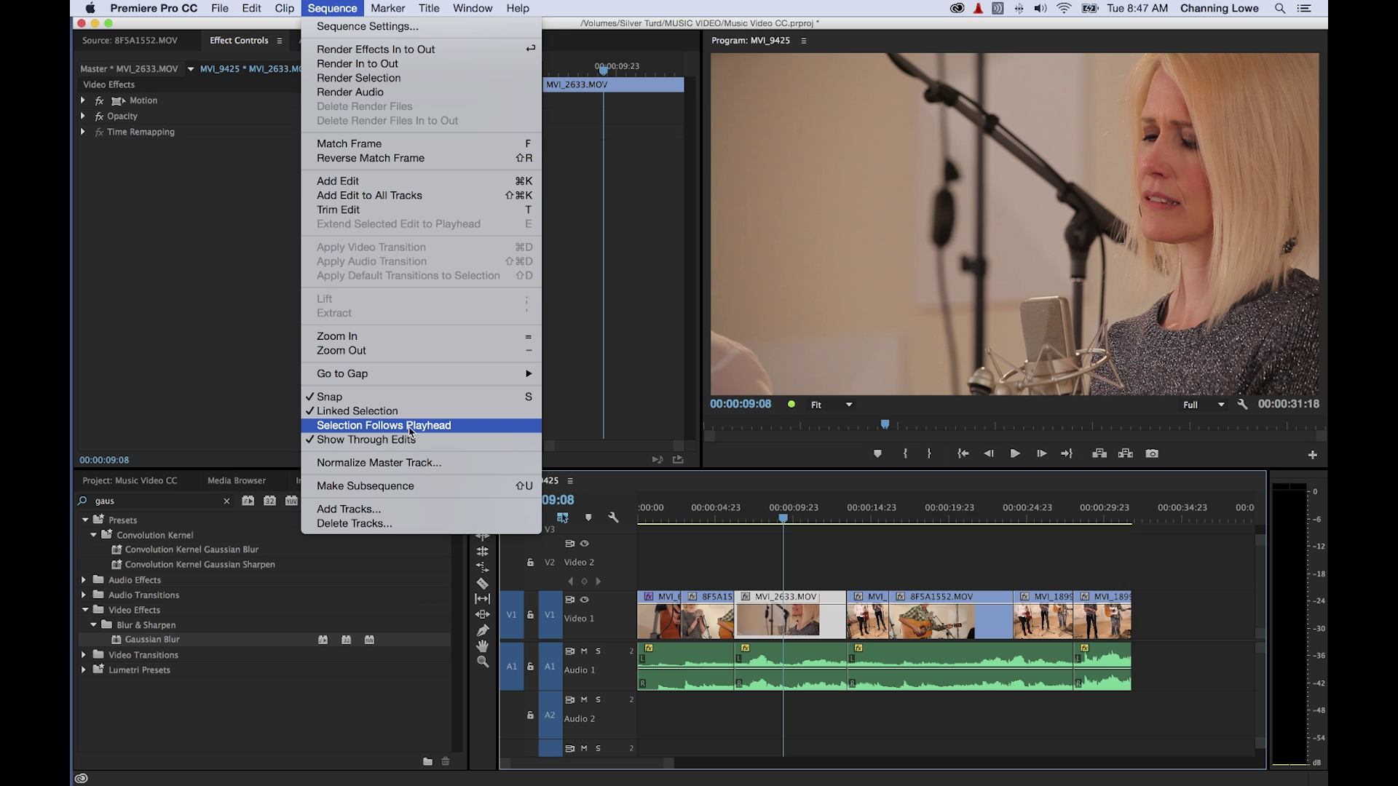
left_click(411, 431)
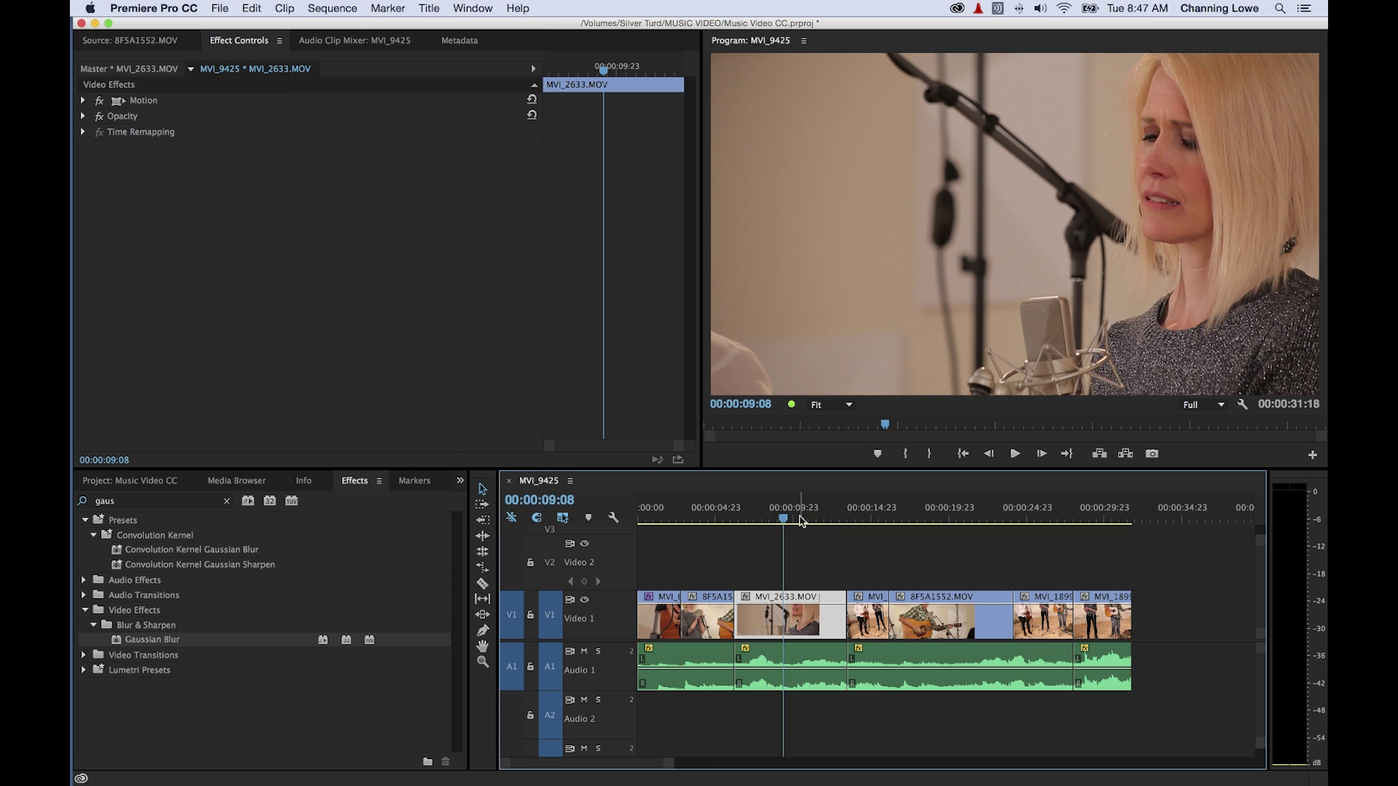
Step: Test playhead-driven clip selection by moving the playhead to 00:00:14:22, 00:00:18:01, and back to the third clip at 00:00:09:00
left_click(872, 517)
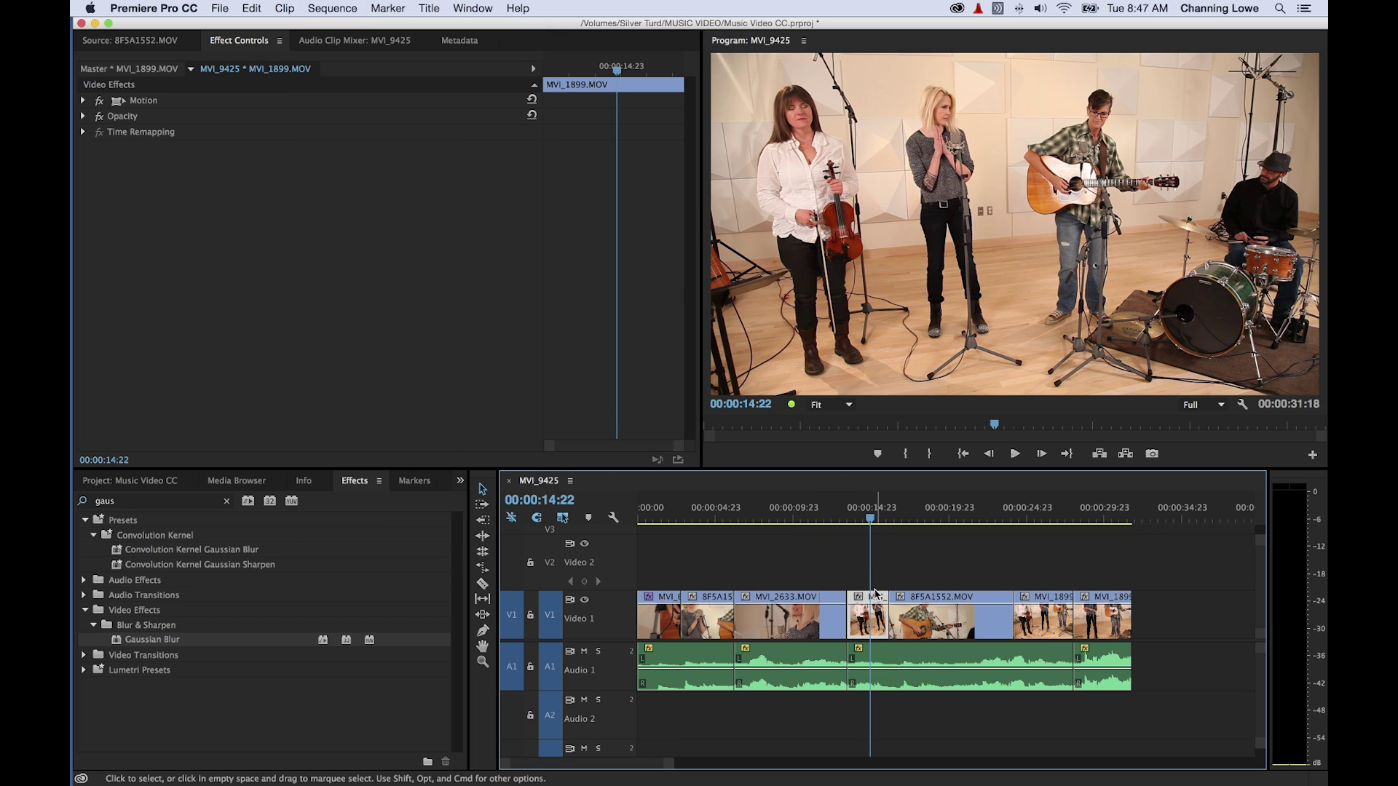
left_click(918, 517)
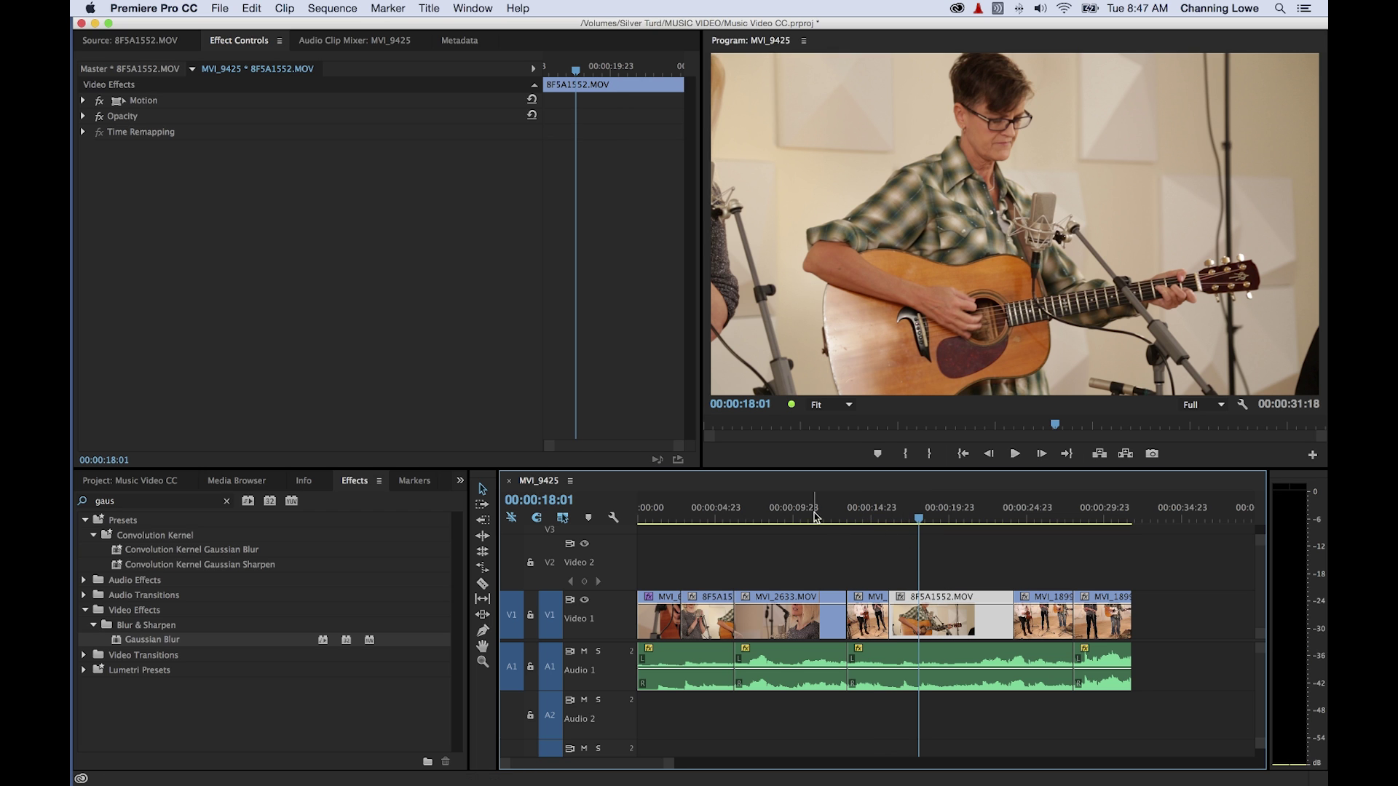
left_click(782, 518)
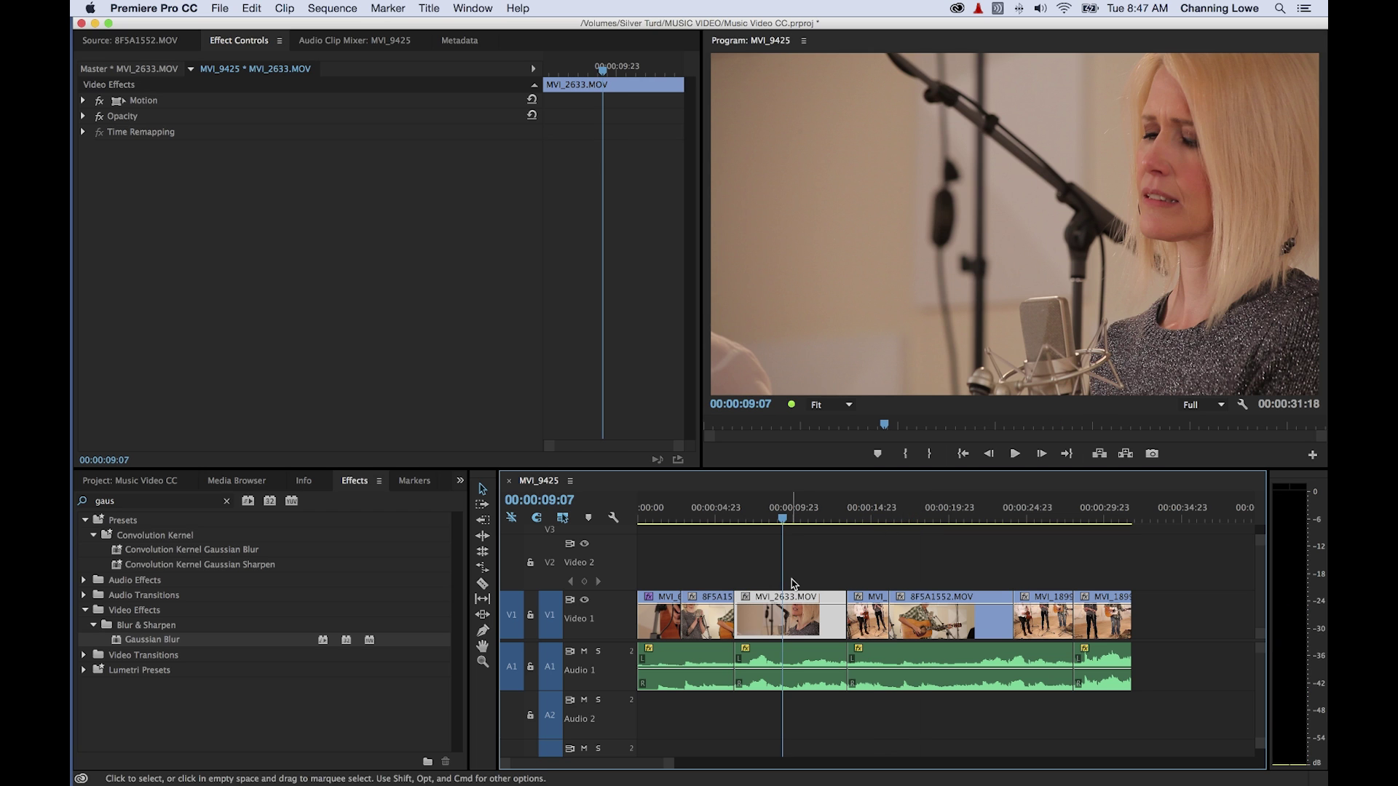
left_click(711, 518)
left_click(777, 522)
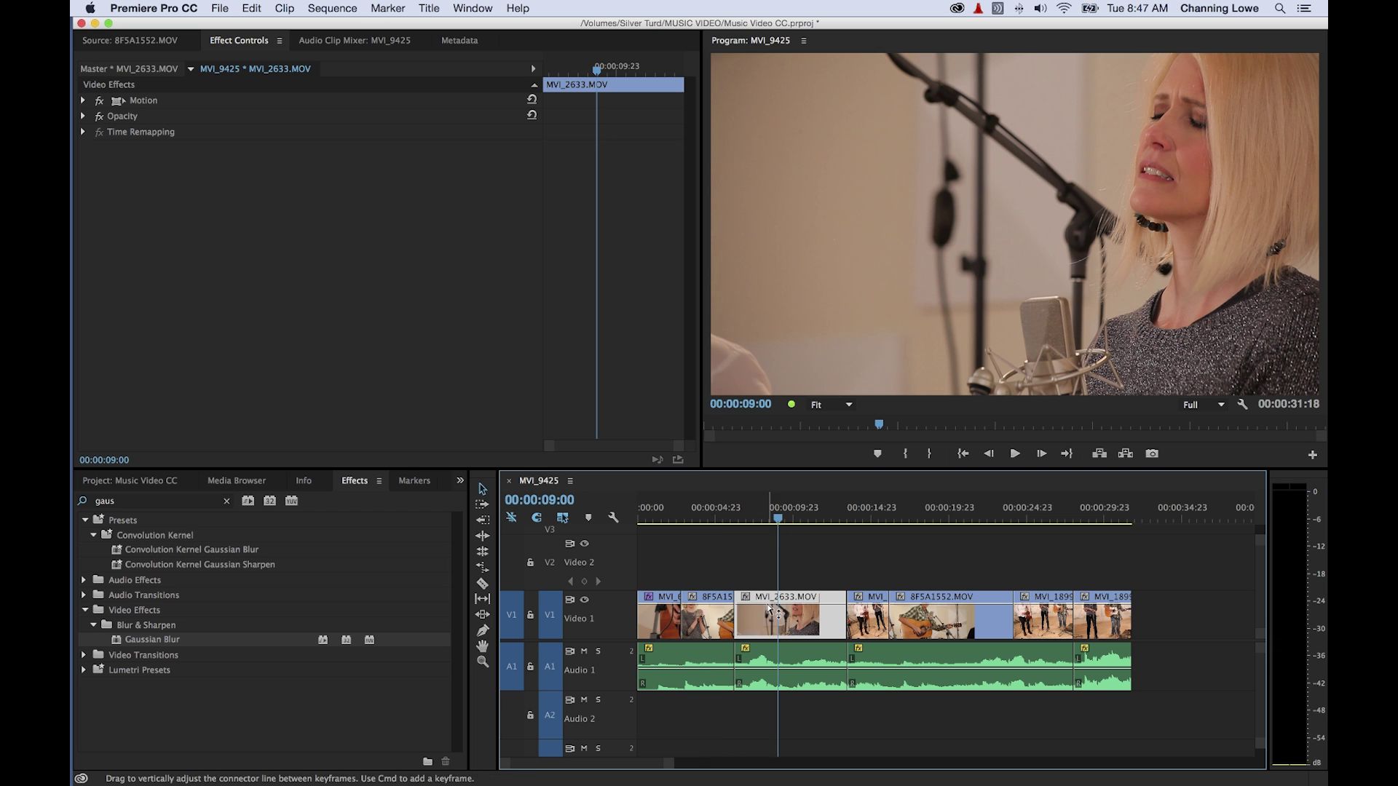
Step: Move the playhead to 00:00:01:12 on the first clip, MVI_6521.MOV, and turn off Selection Follows Playhead
left_click(677, 516)
left_click(662, 518)
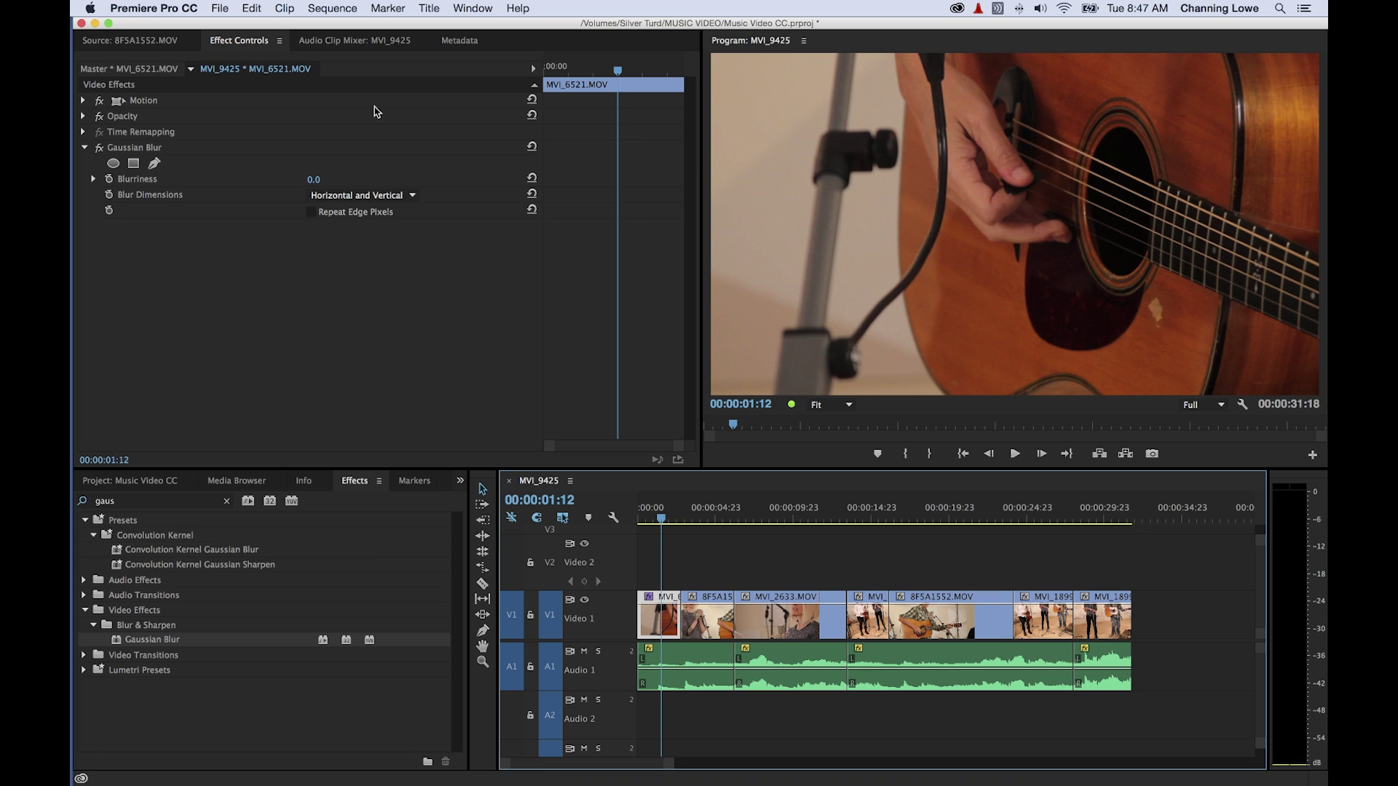
left_click(339, 9)
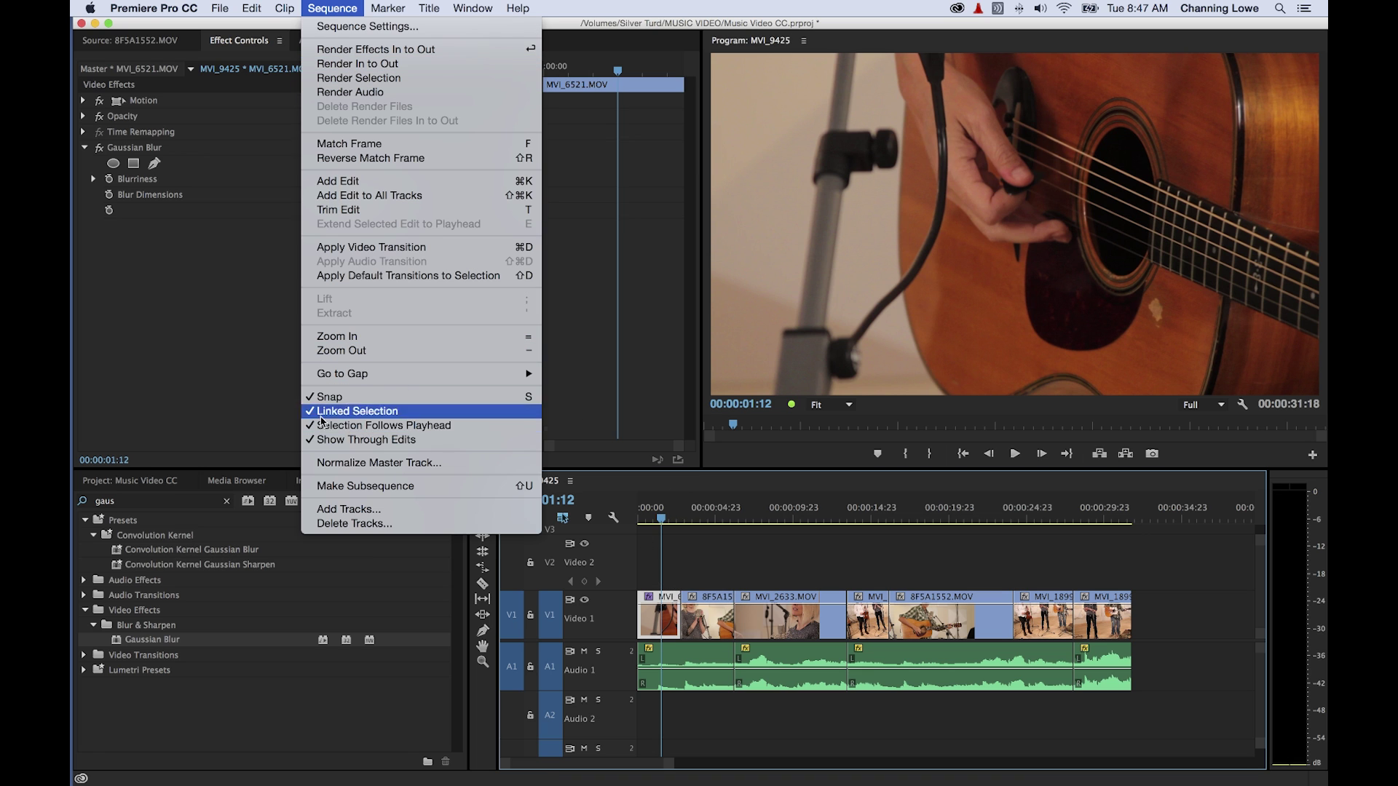
left_click(366, 429)
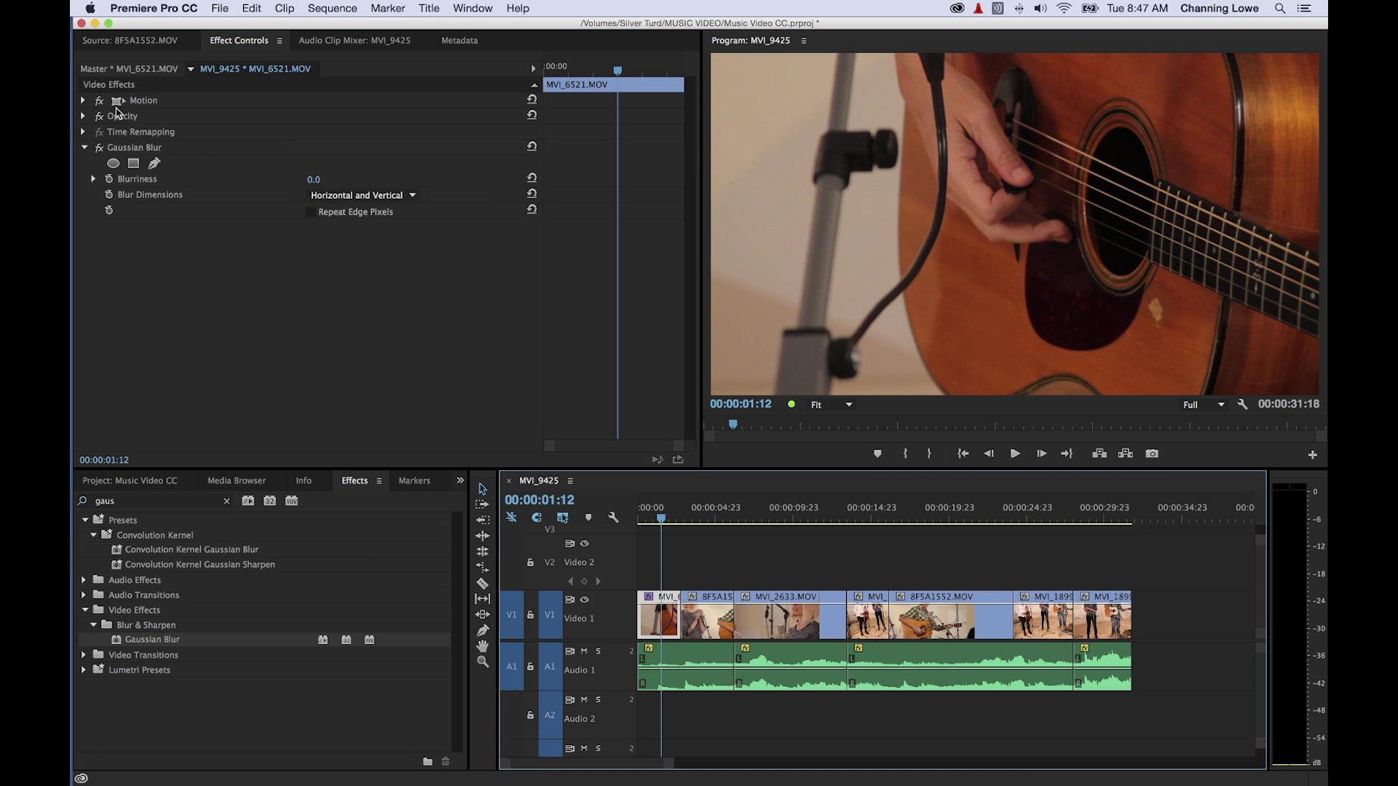
Step: Review the first clip's listed effects, collapsing and re-expanding the Gaussian Blur parameters
left_click(135, 115)
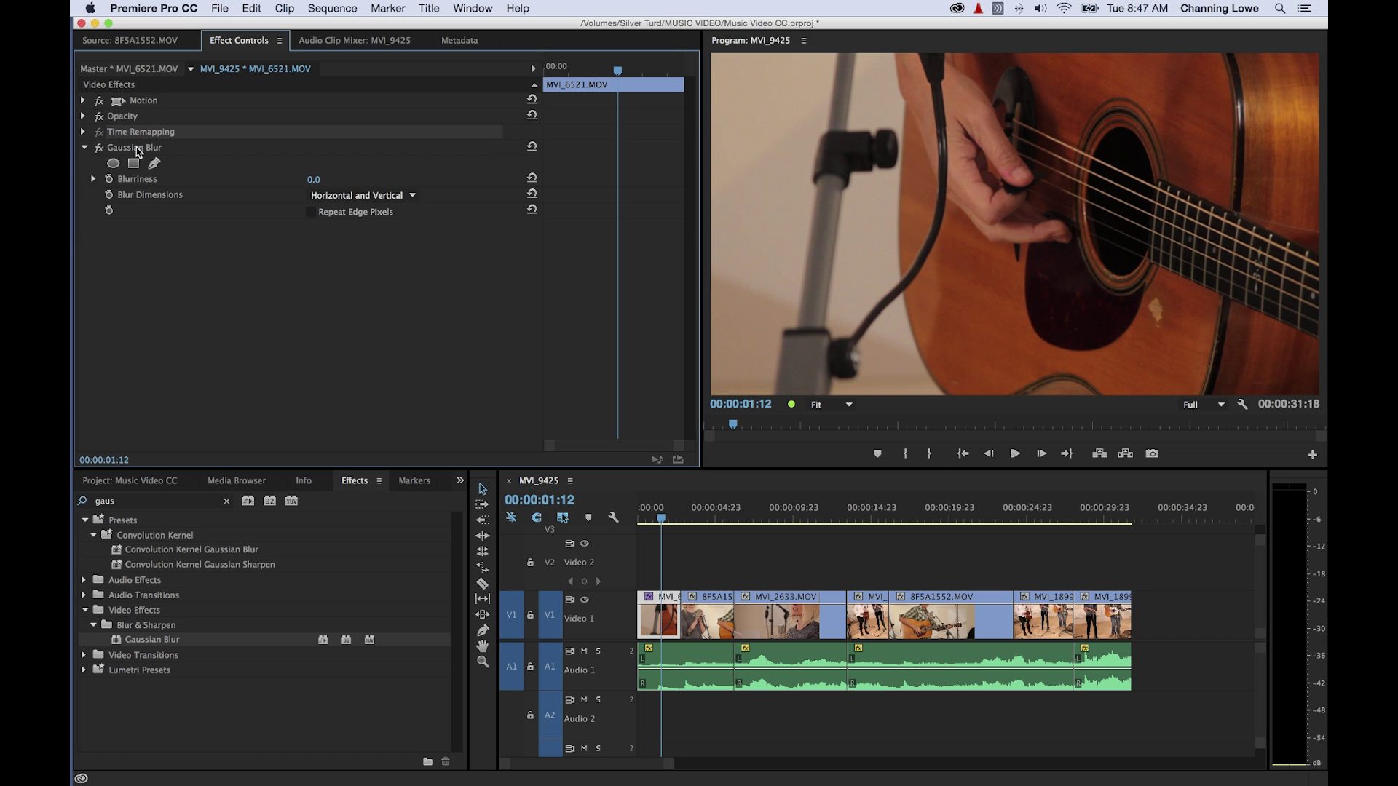
left_click(112, 164)
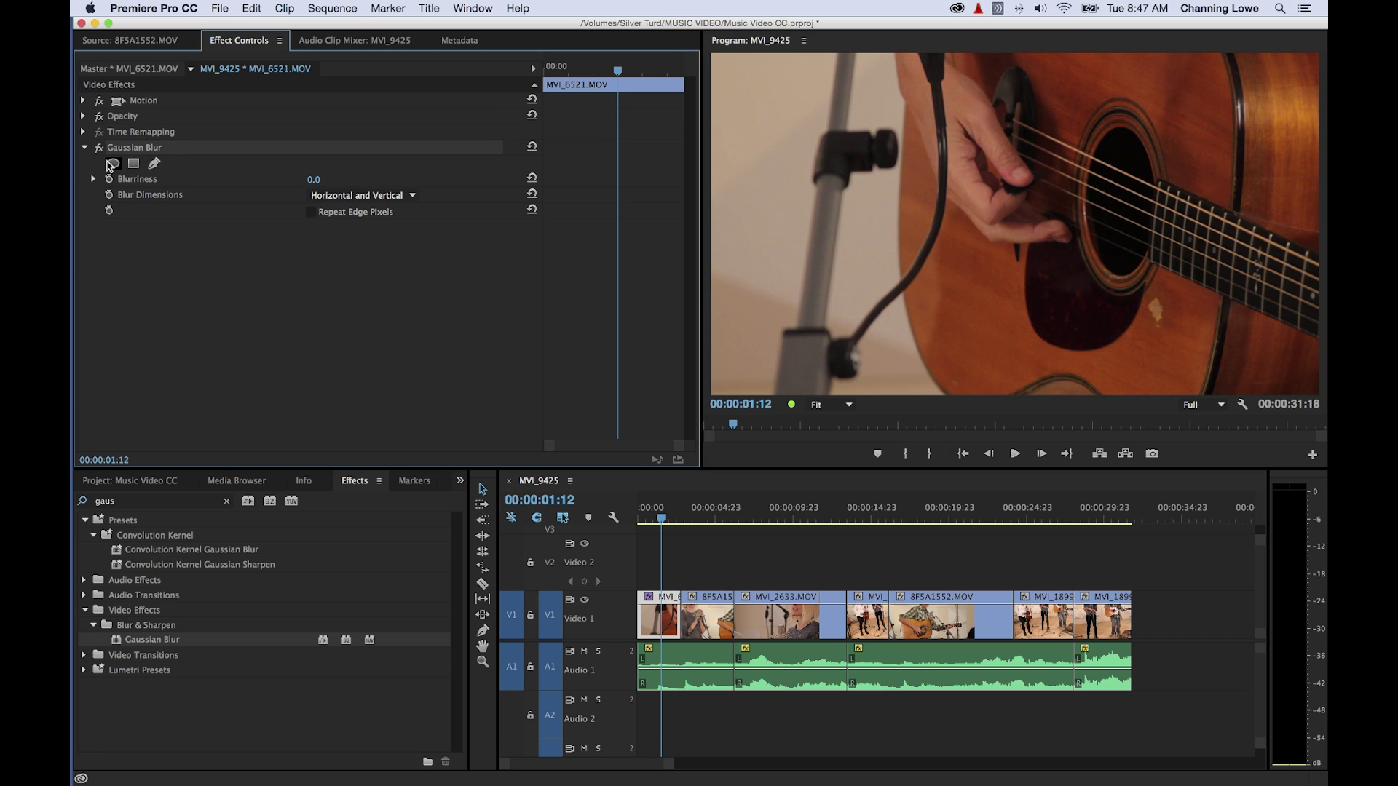
left_click(85, 148)
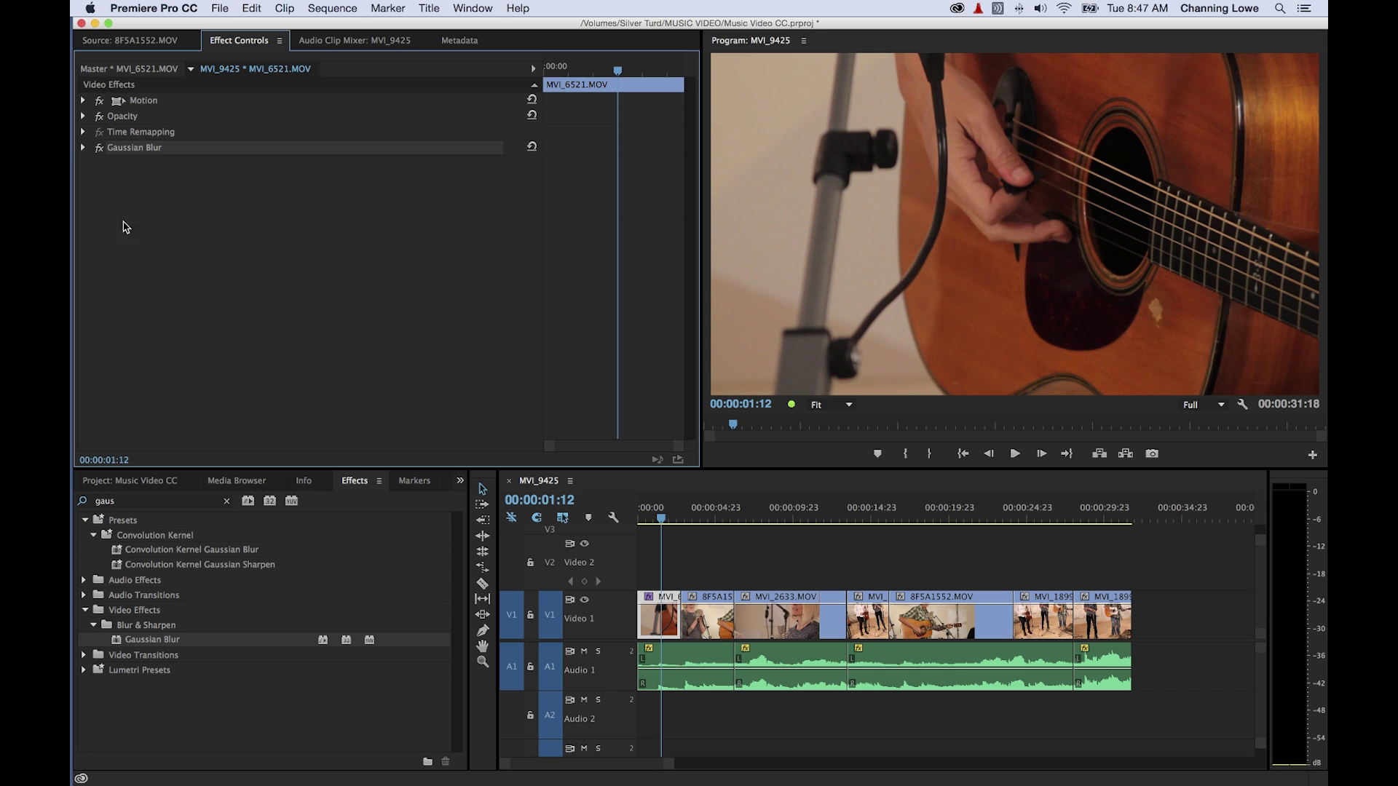
left_click(84, 149)
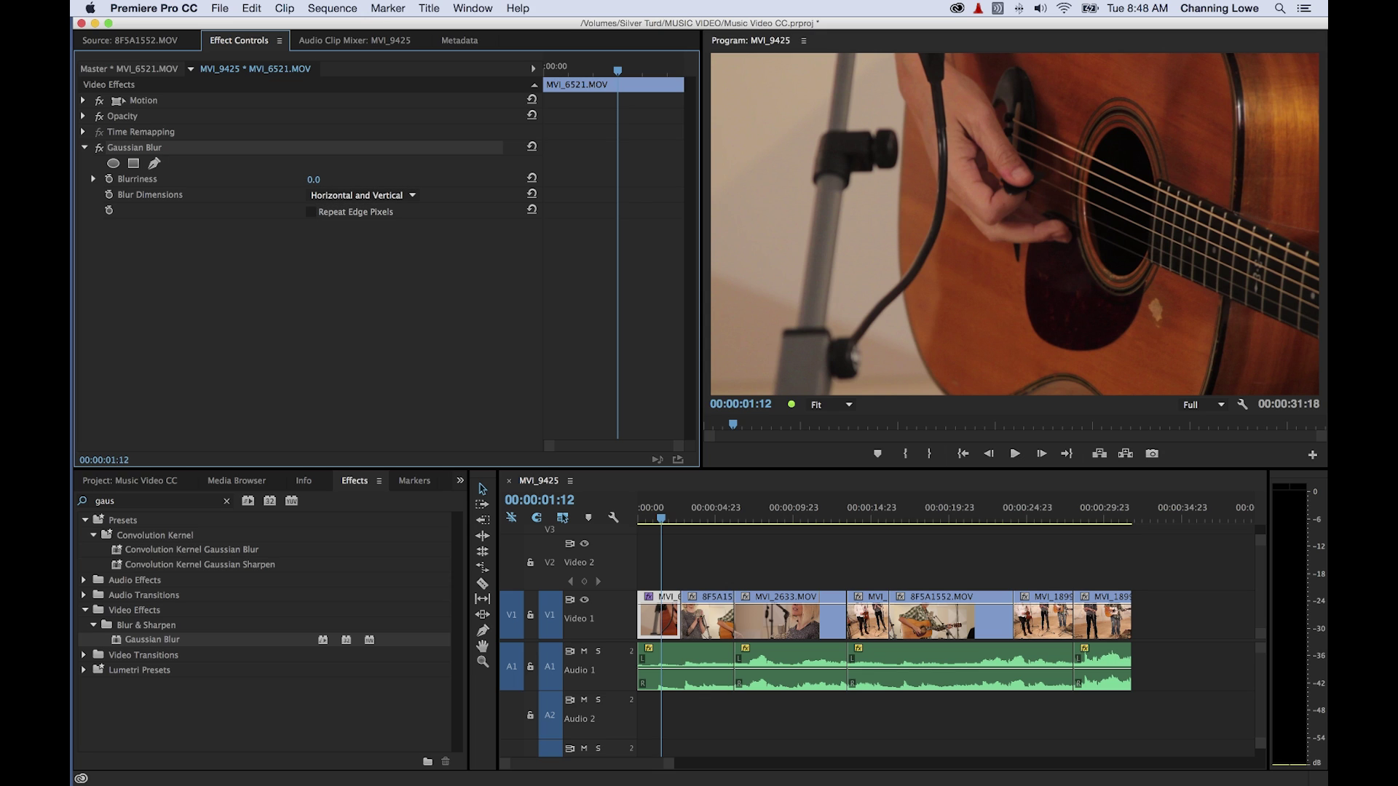
Step: Try different Blurriness values on the first clip's Gaussian Blur, ending at 94, and play the result up to 00:00:01:21
left_click_drag(313, 180, 311, 187)
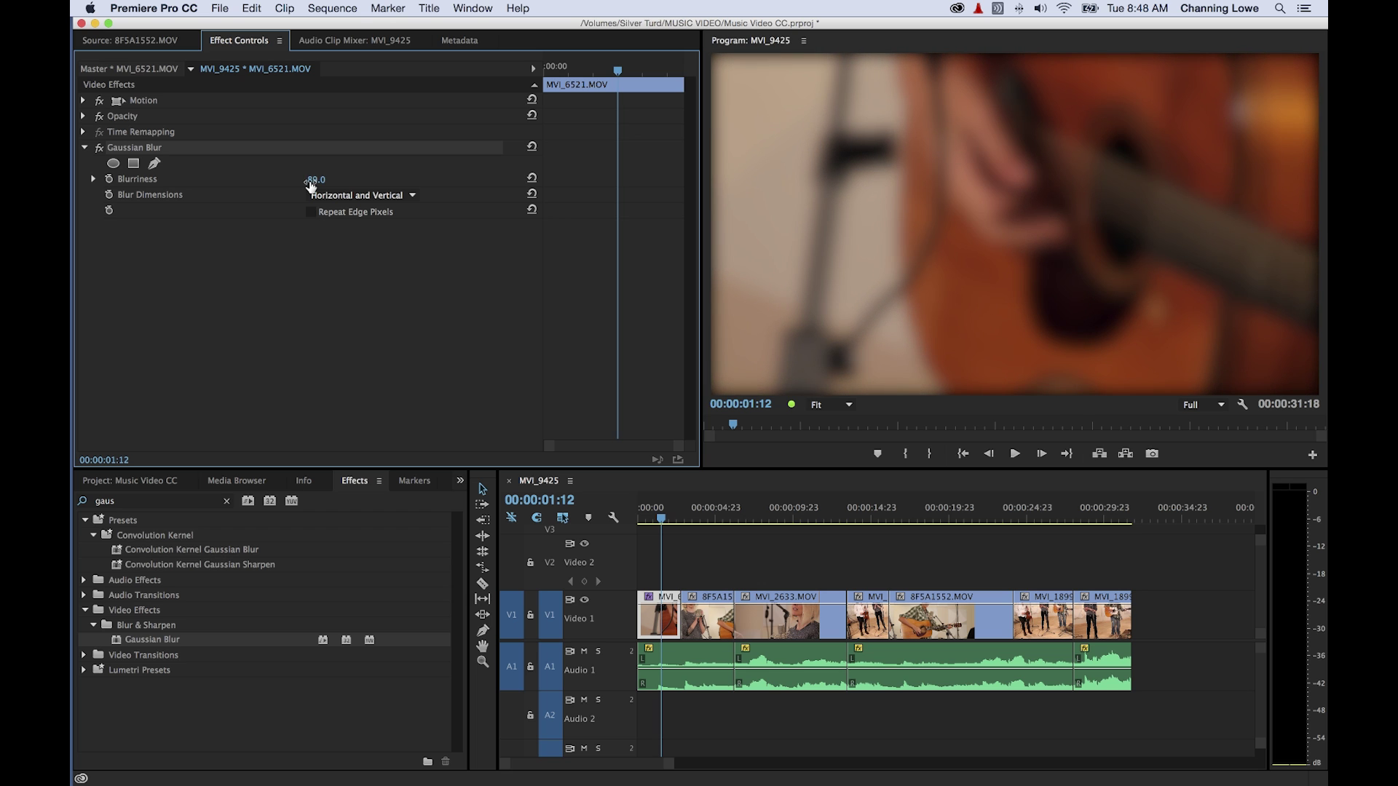
left_click_drag(311, 187, 311, 186)
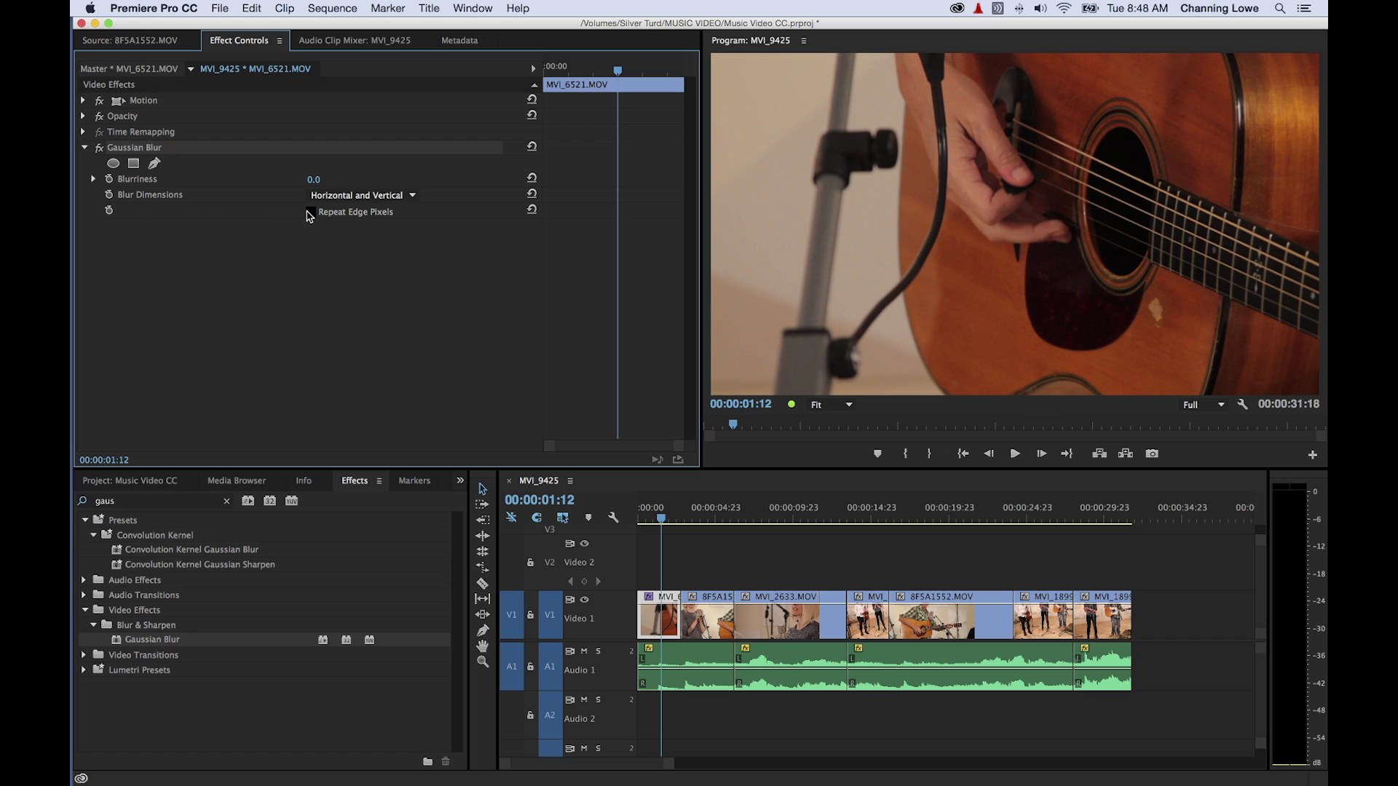
left_click_drag(313, 179, 388, 221)
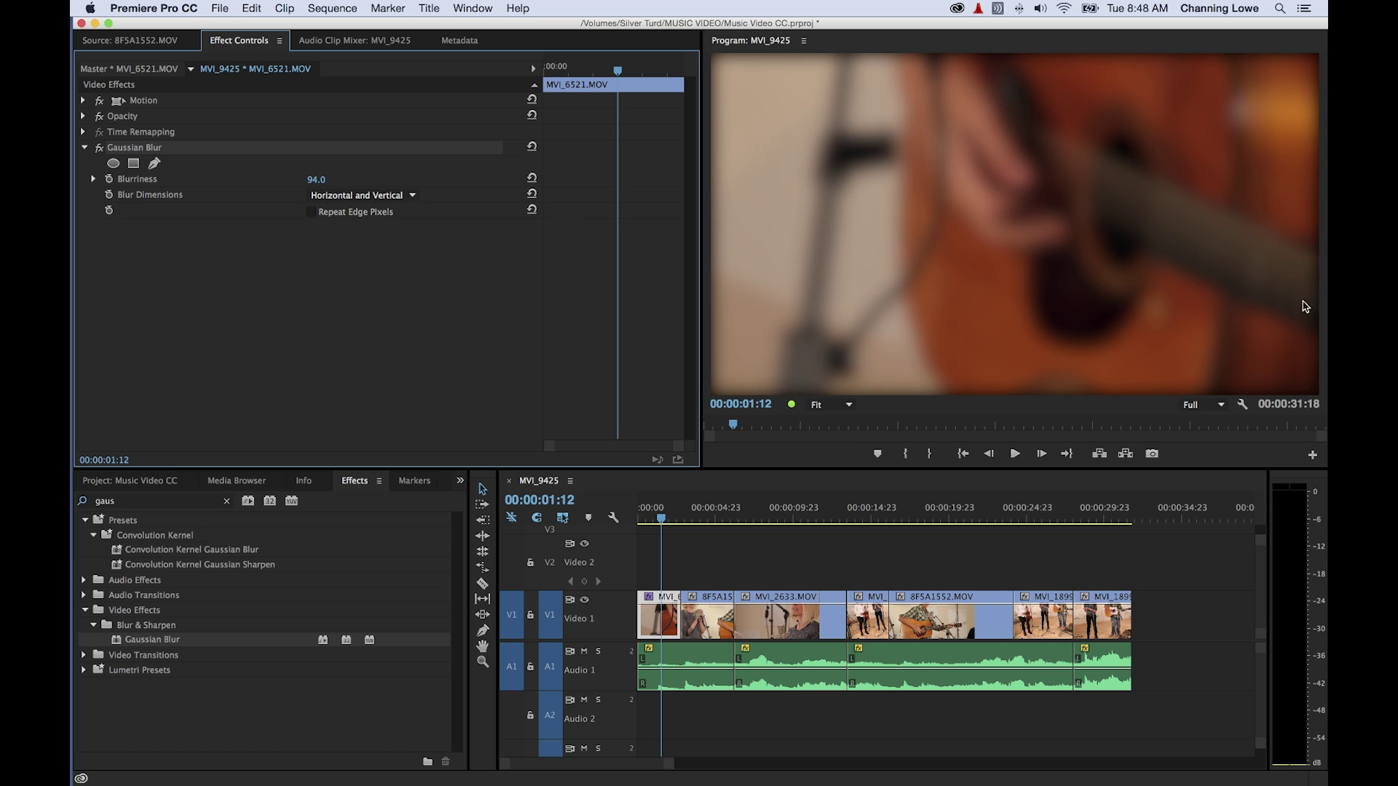
key("space")
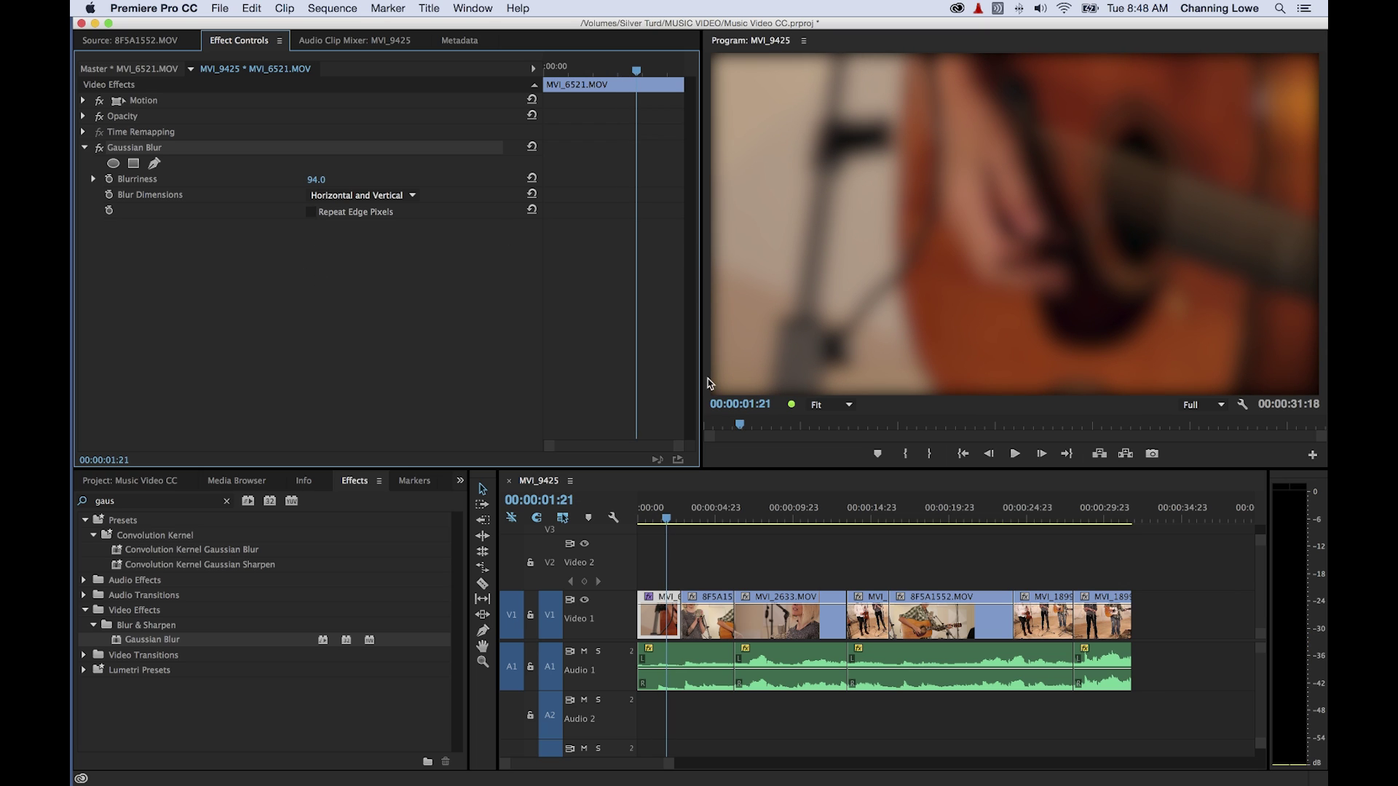
Step: Try Repeat Edge Pixels on the Gaussian Blur, and try Blur Dimensions set to Horizontal and to Vertical
left_click(310, 212)
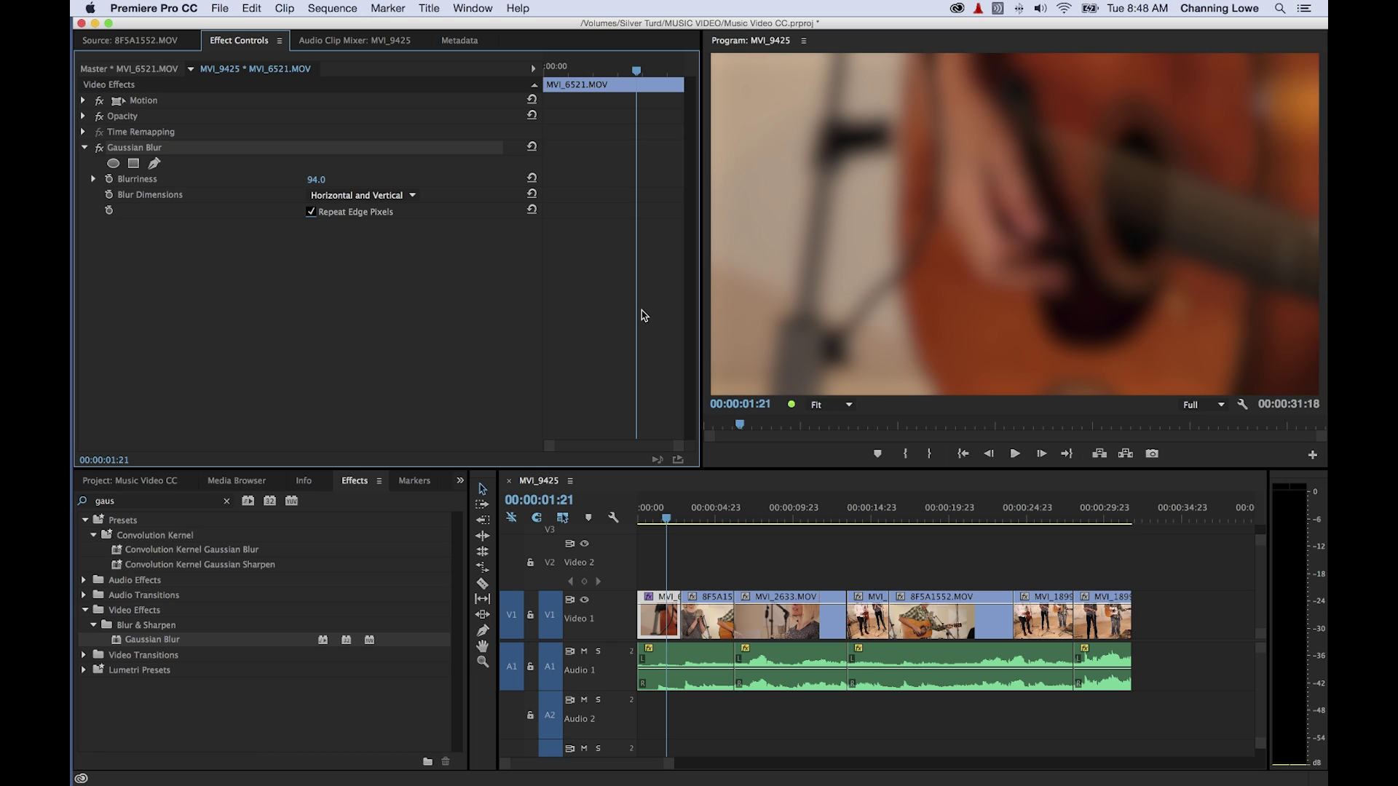
left_click(331, 195)
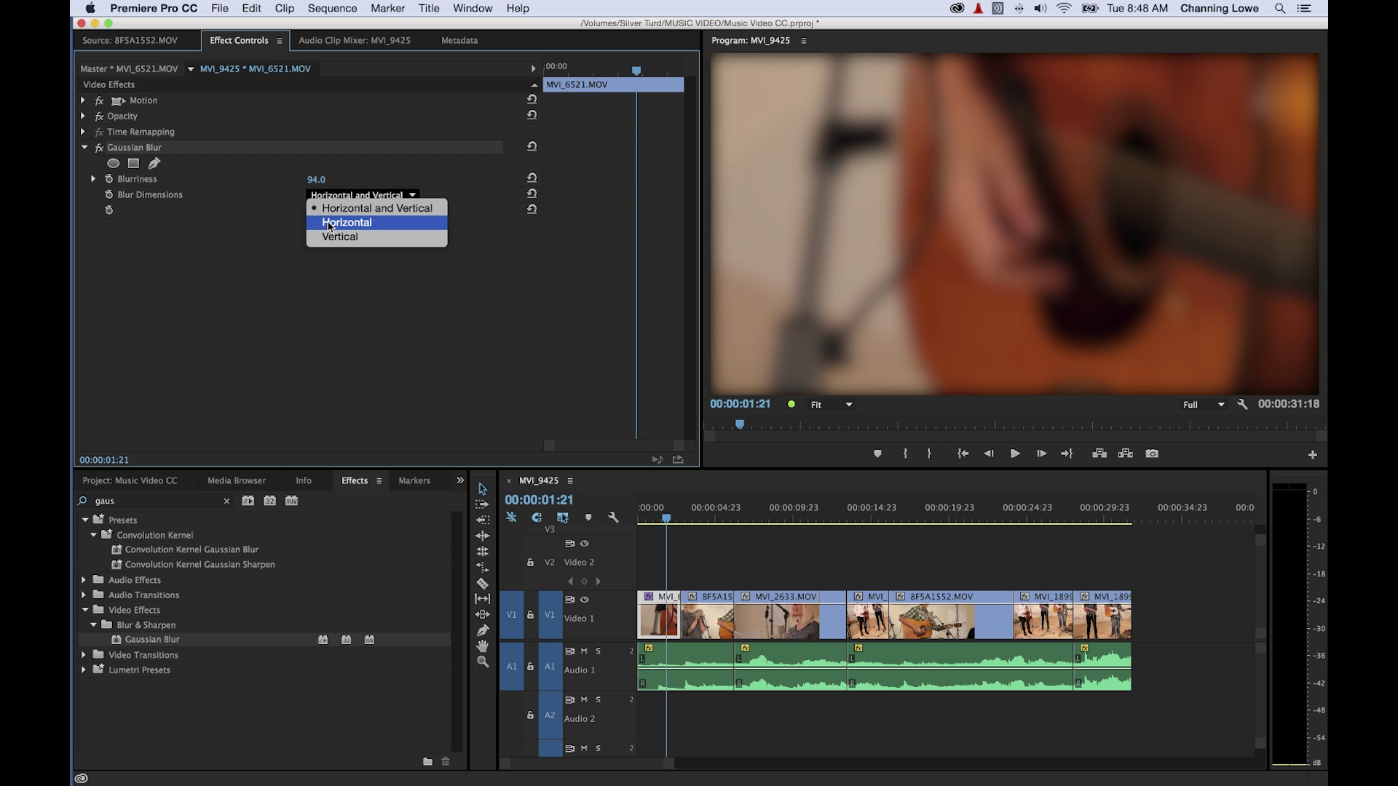
left_click(331, 216)
left_click(337, 194)
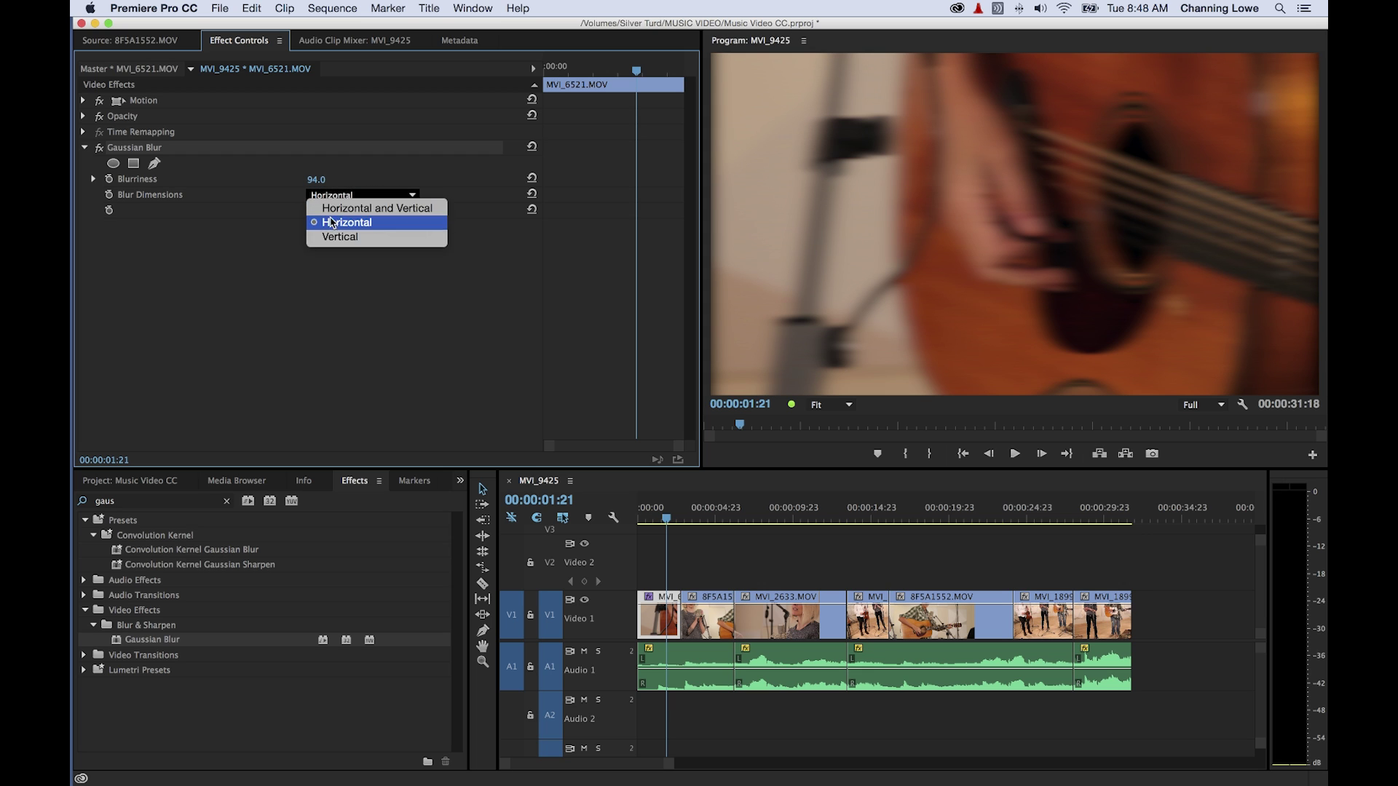
left_click(333, 234)
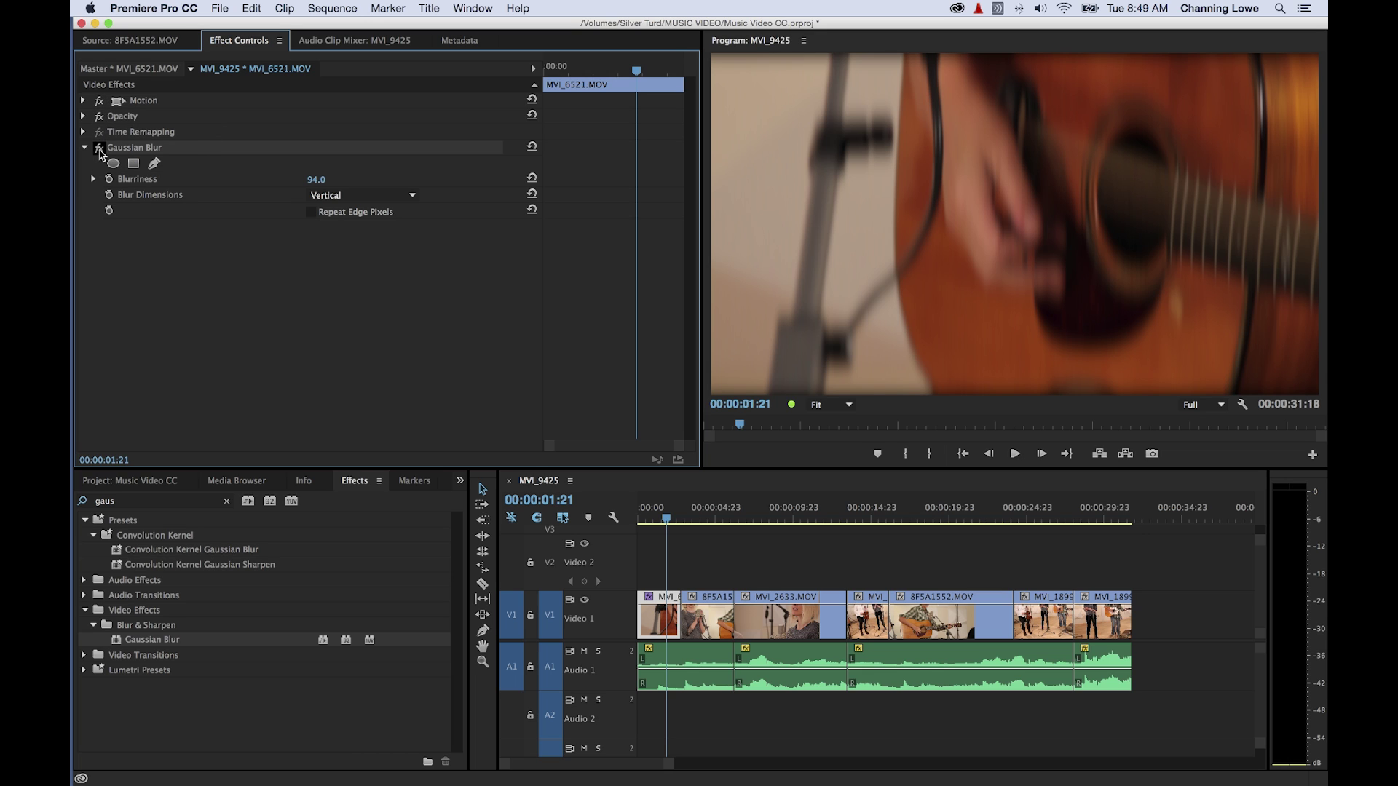
Step: Toggle the Gaussian Blur effect off and on several times to compare the first clip with and without it
left_click(101, 149)
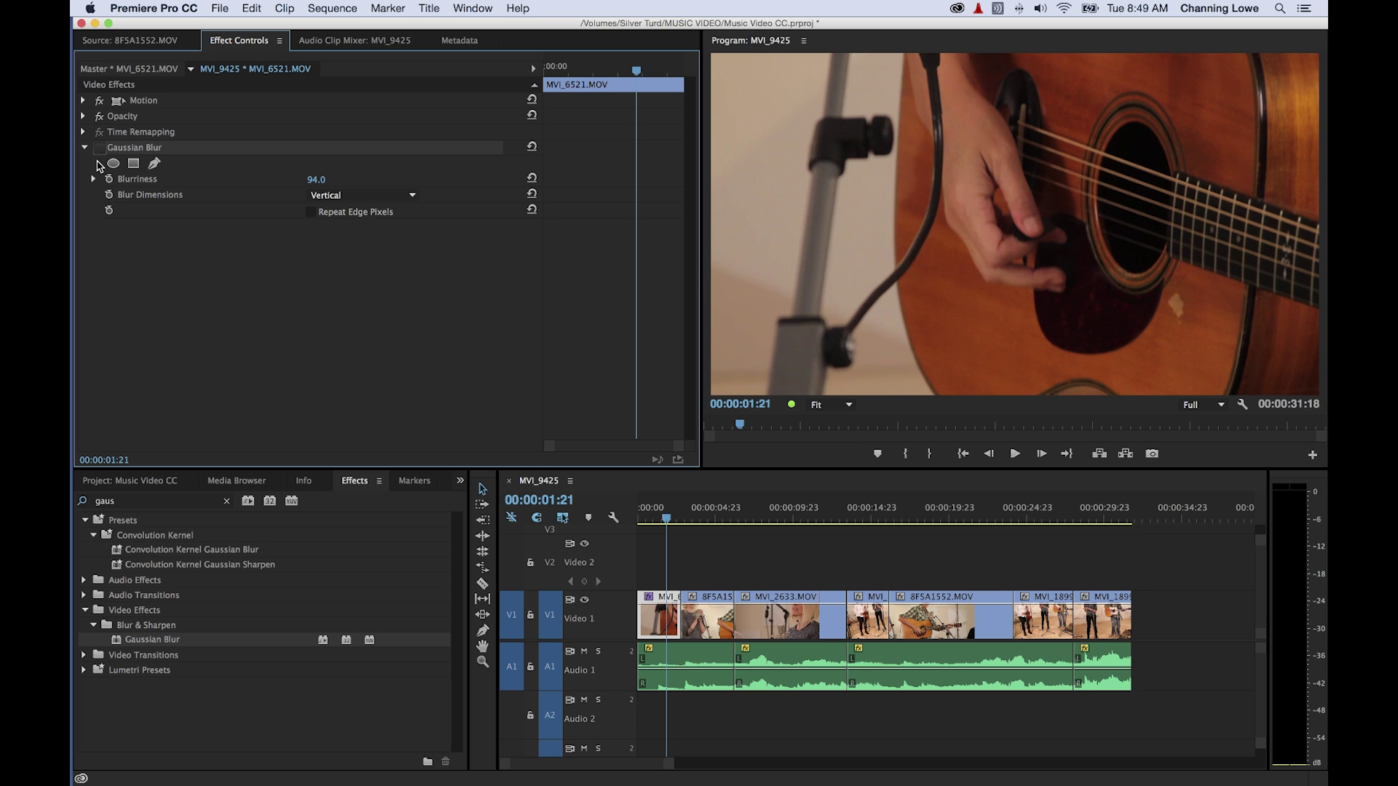
left_click(99, 148)
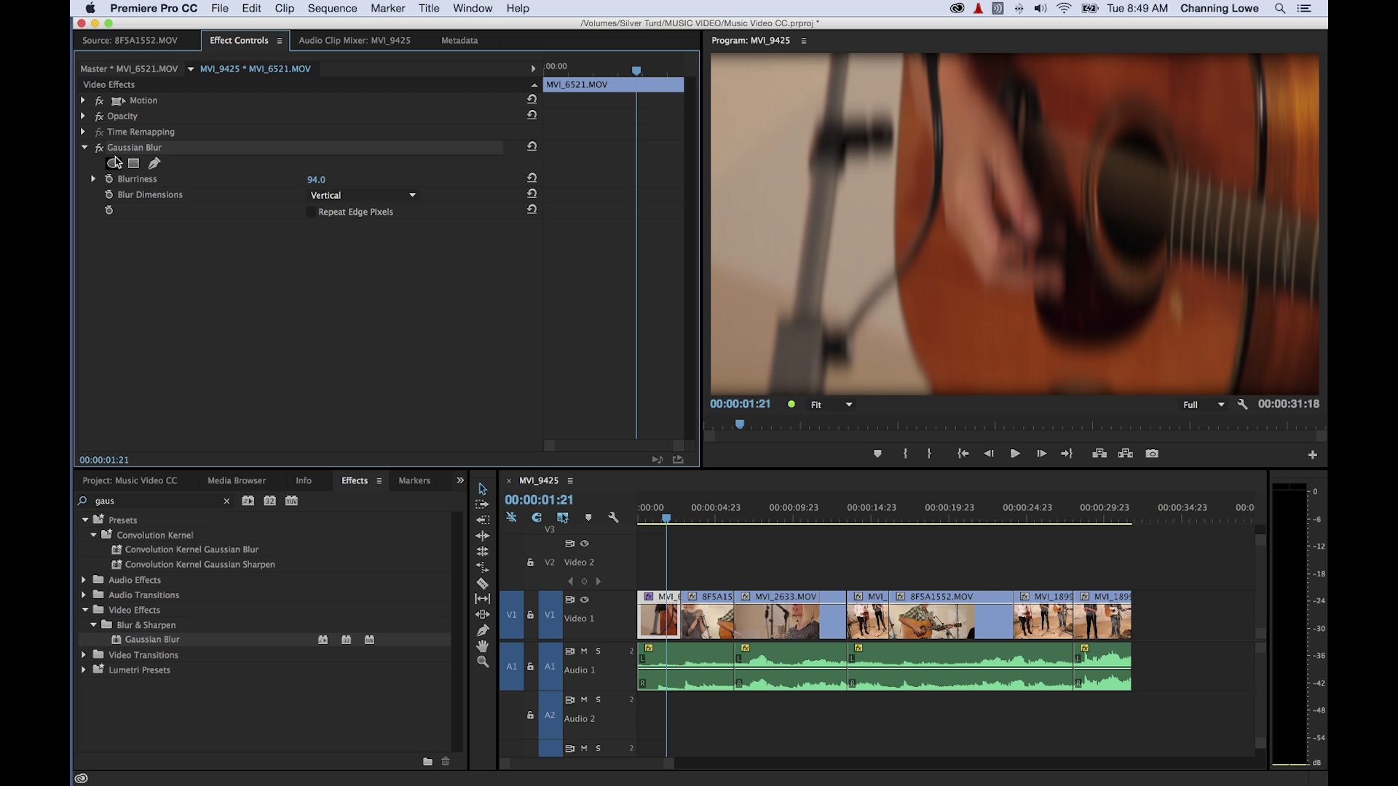
left_click(101, 149)
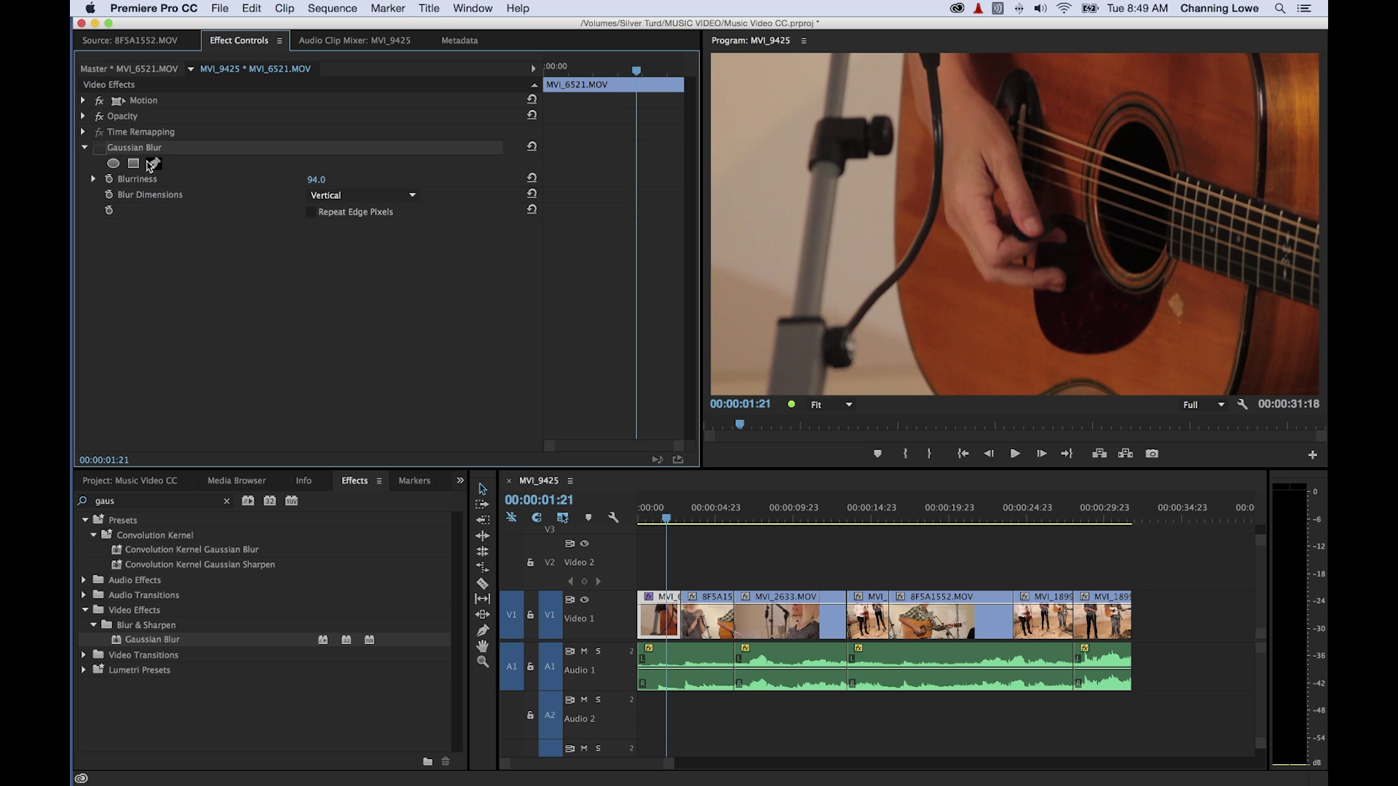
left_click(102, 150)
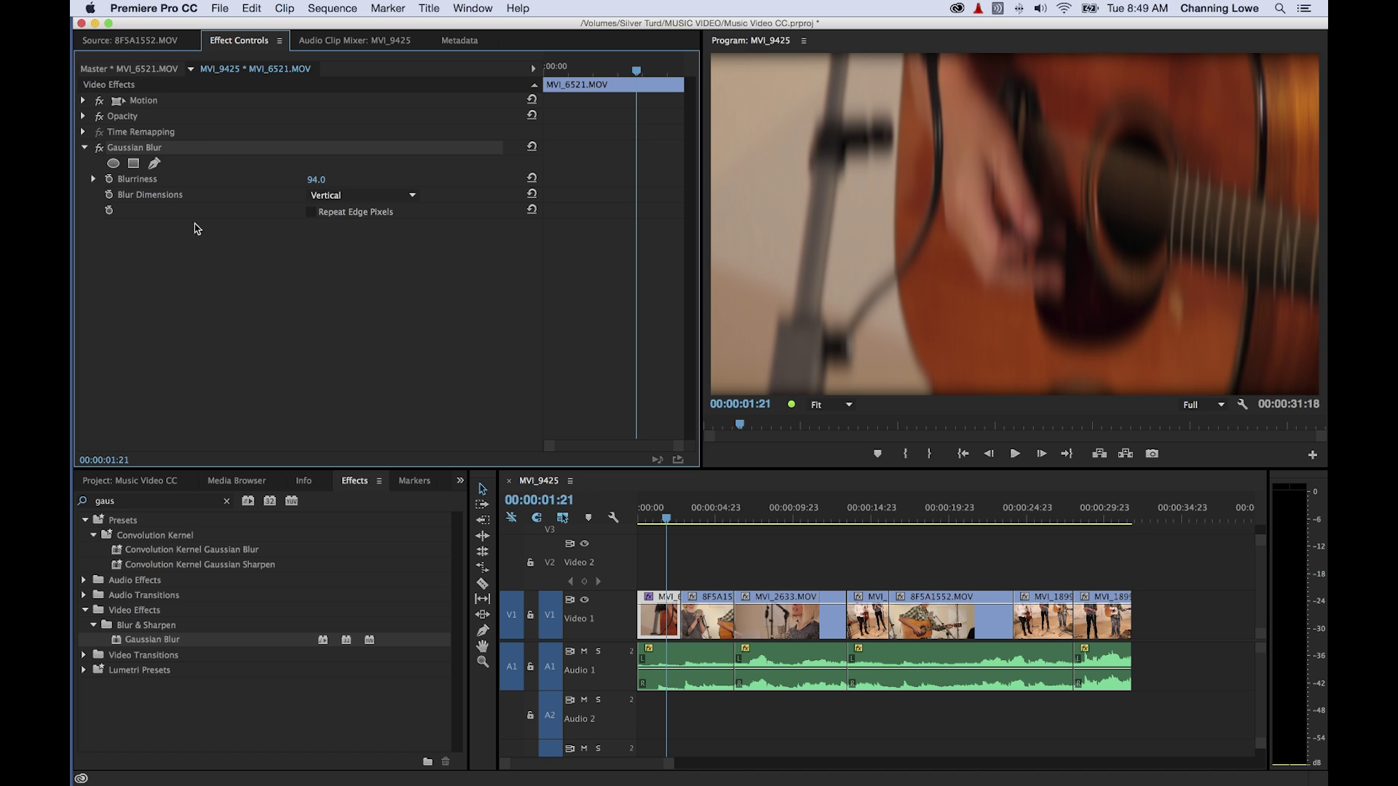
left_click(100, 148)
left_click(101, 149)
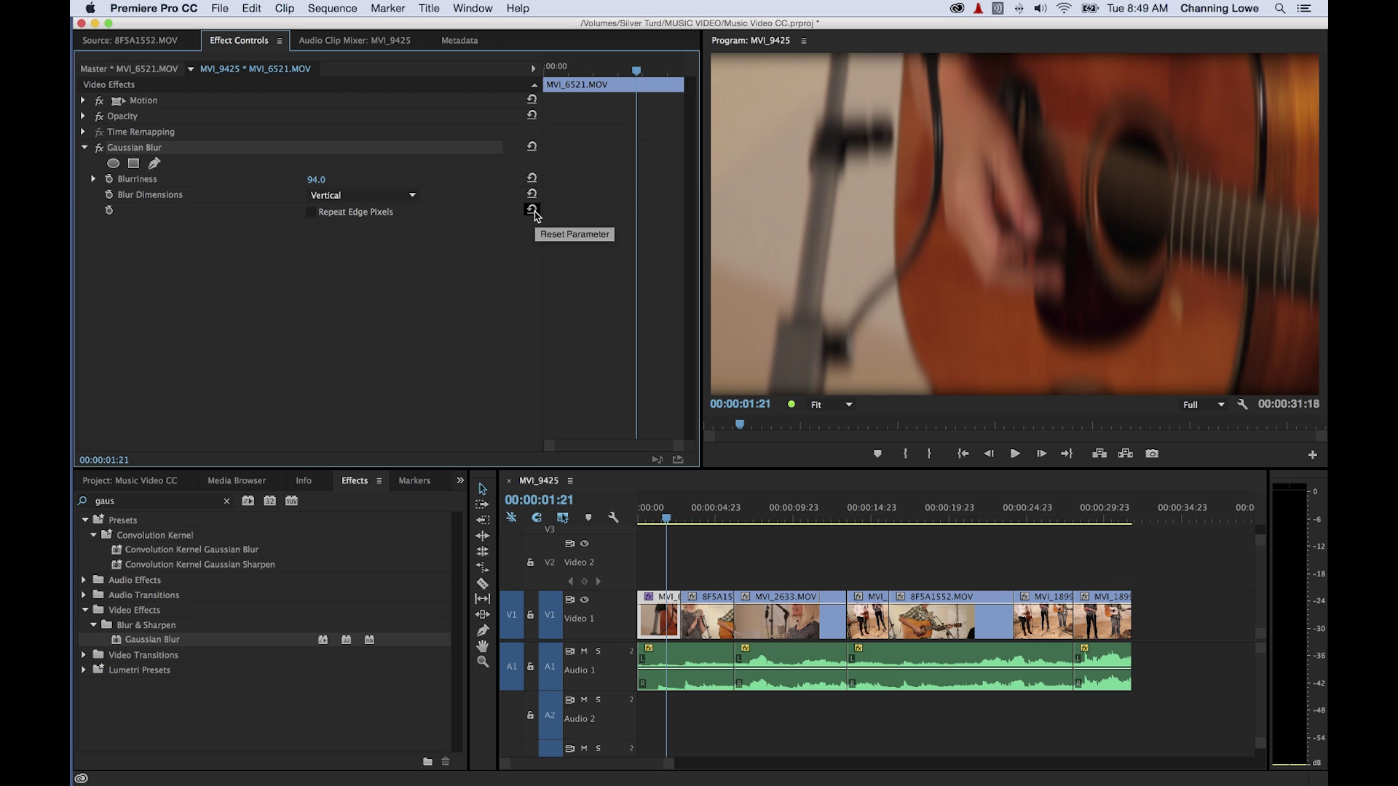
Step: Turn on Repeat Edge Pixels, and reset both that parameter and Blur Dimensions to their defaults
left_click(312, 212)
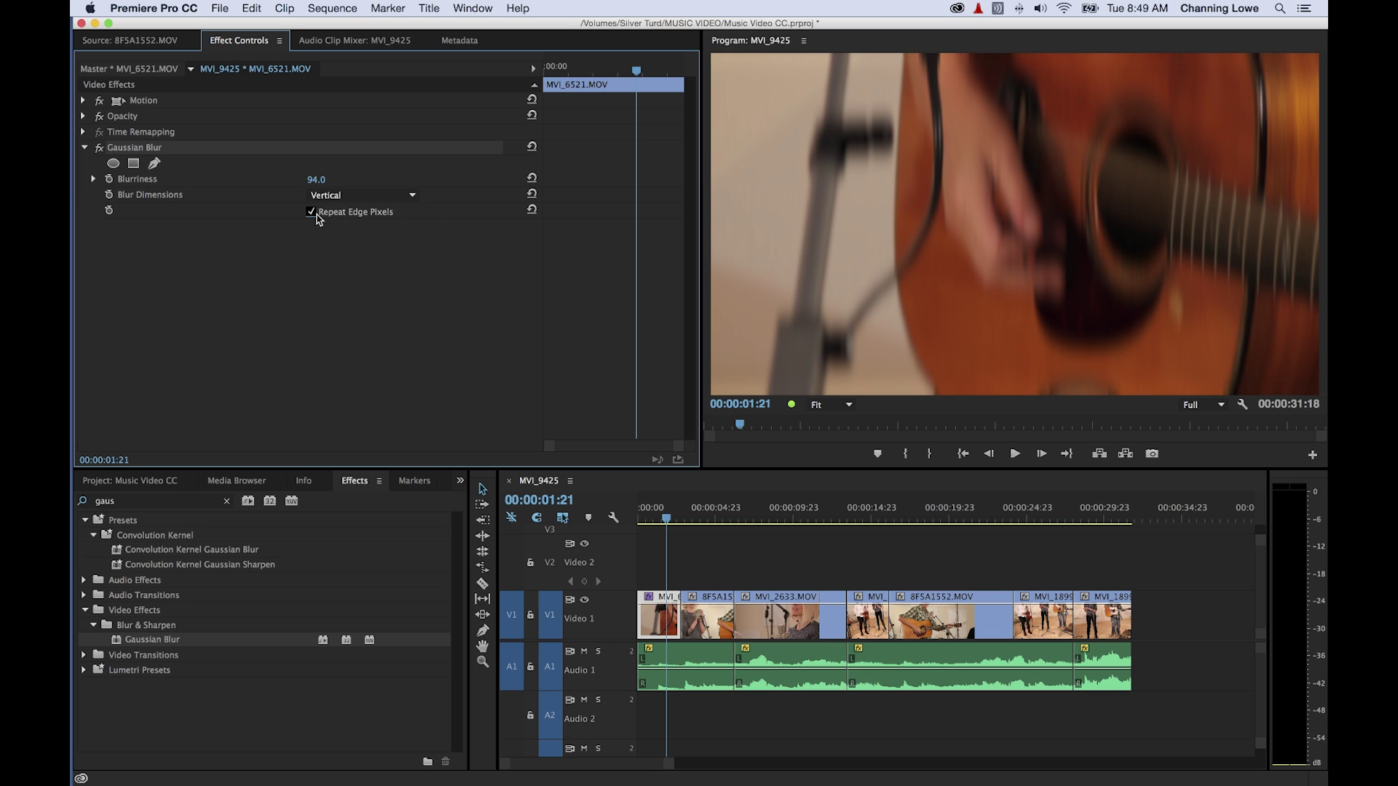
left_click(533, 211)
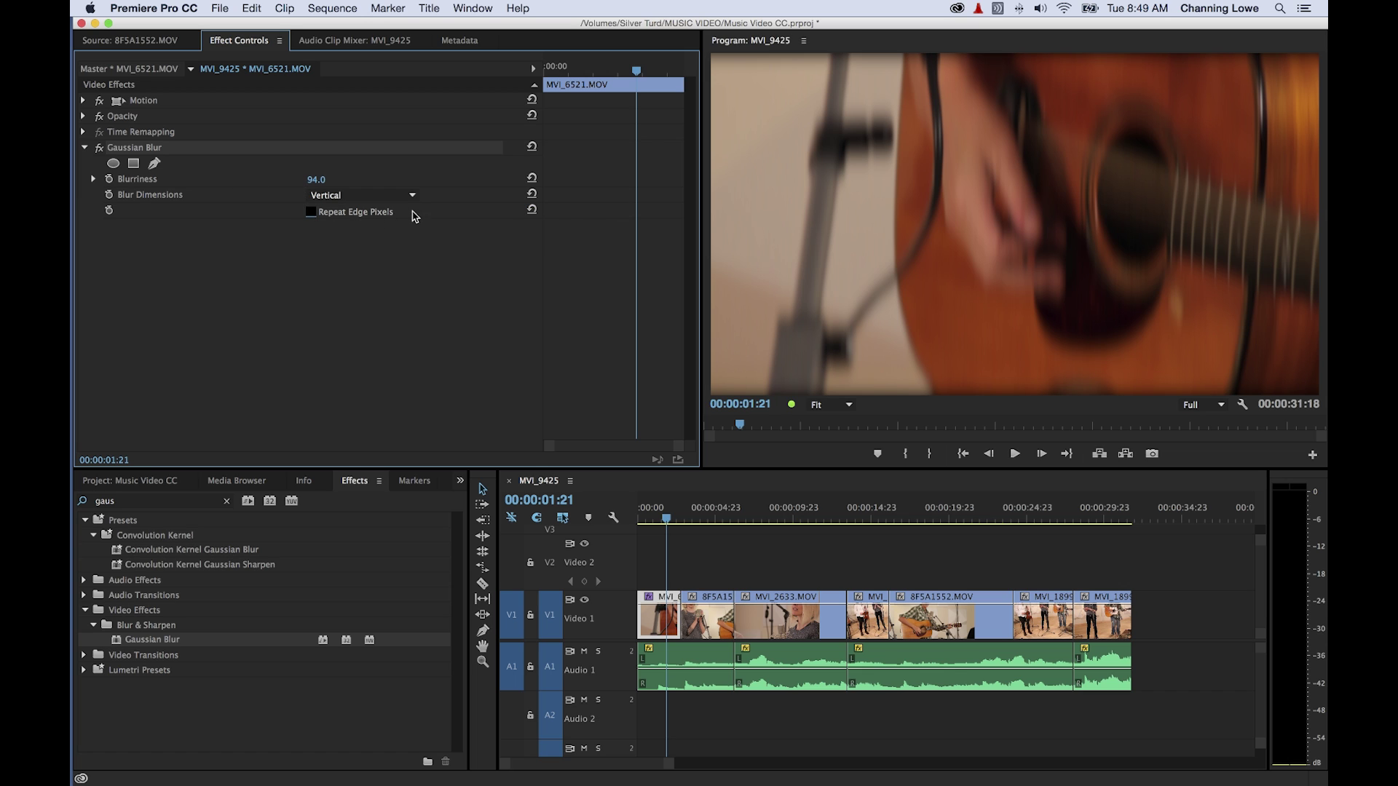
left_click(532, 195)
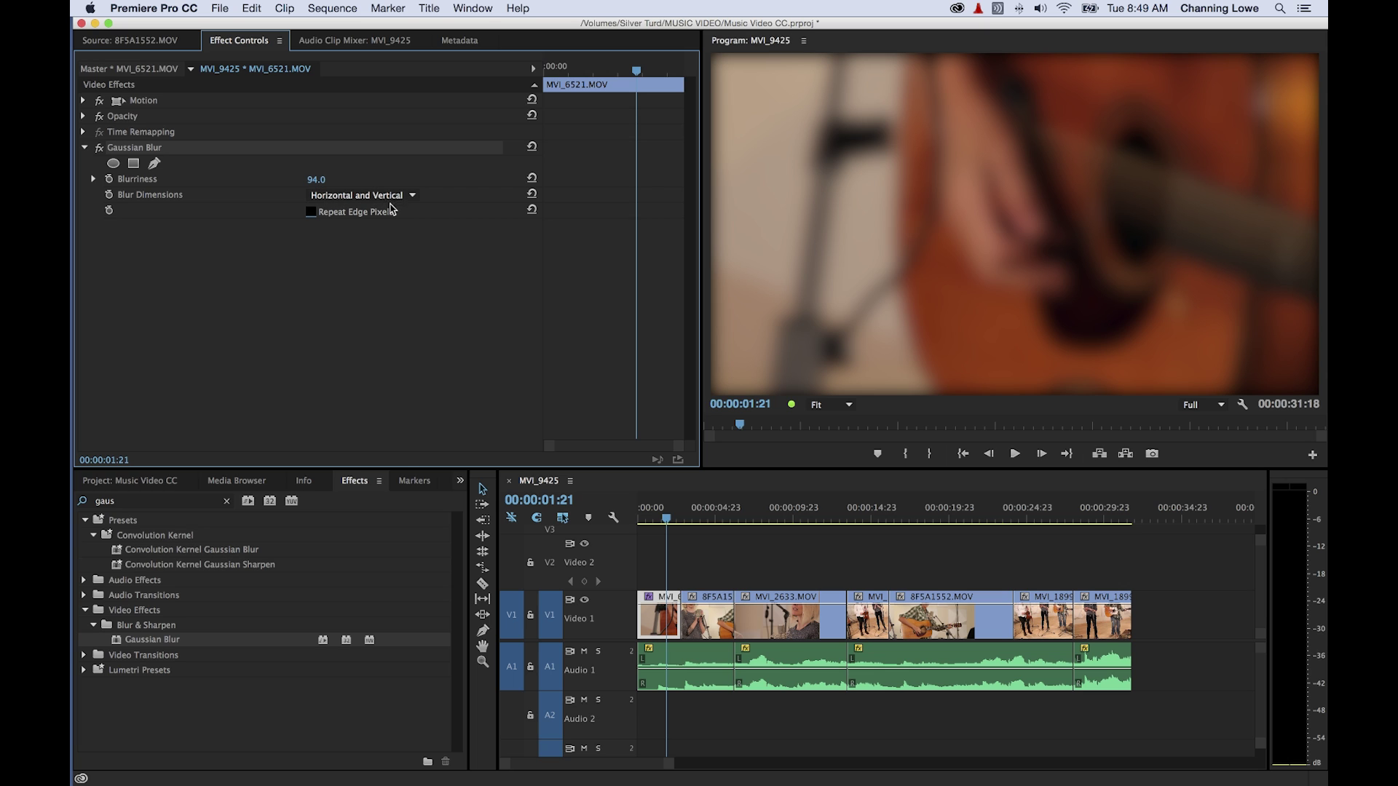
Step: Undo the last two parameter resets, and reset the entire Gaussian Blur effect to its defaults
key("super+z")
key("super+z")
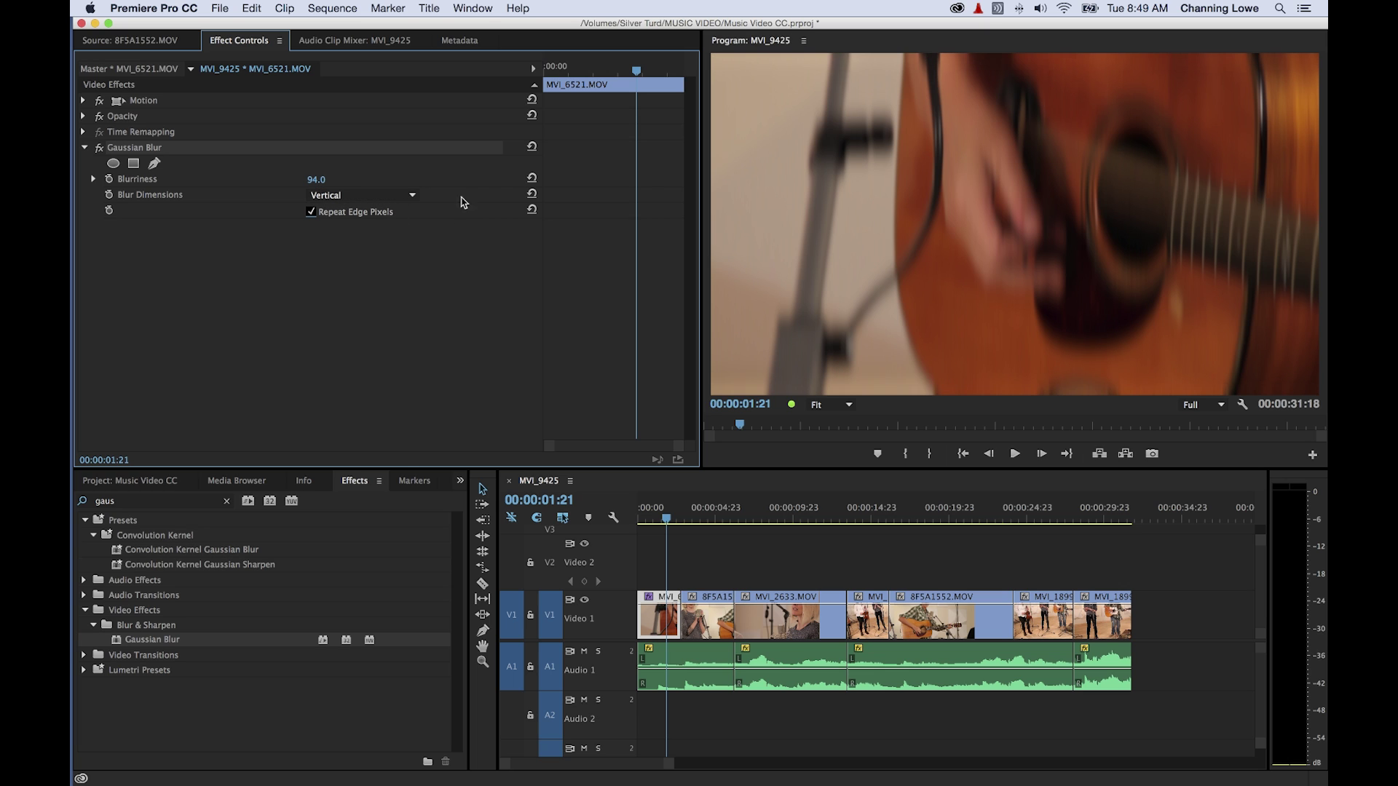
left_click(532, 147)
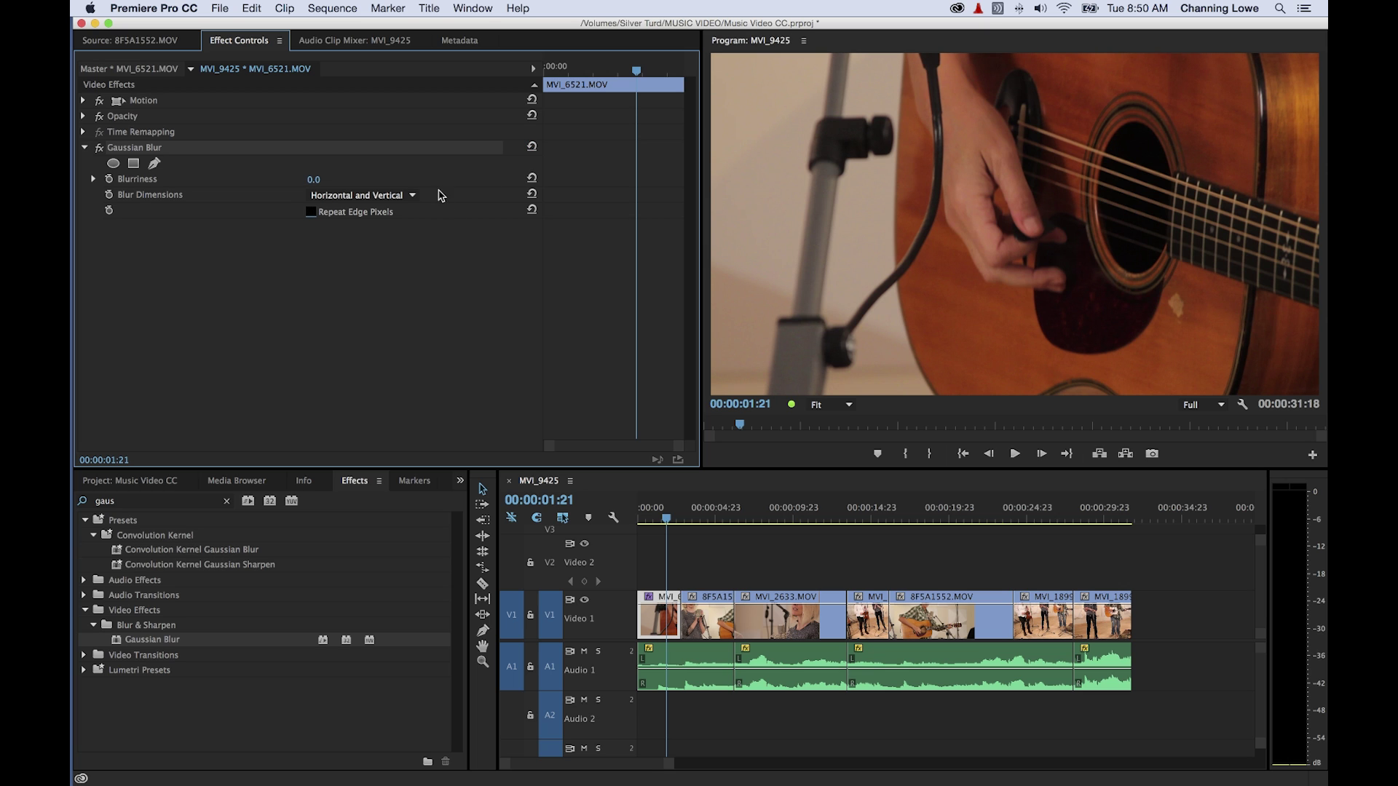
Step: Set the Gaussian Blur's Blurriness to 86 and its Blur Dimensions to Horizontal on the first clip
left_click_drag(314, 180, 360, 180)
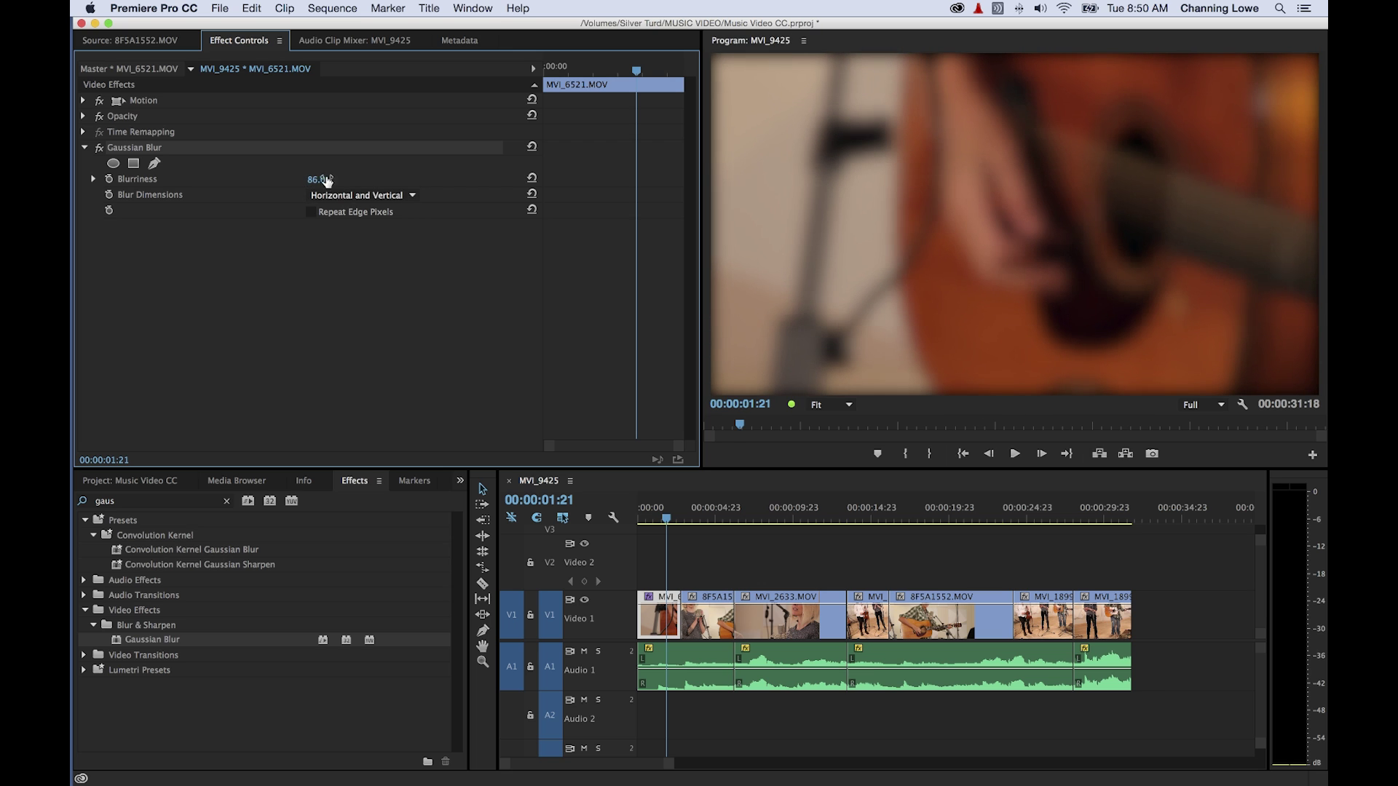
left_click(360, 196)
left_click(338, 224)
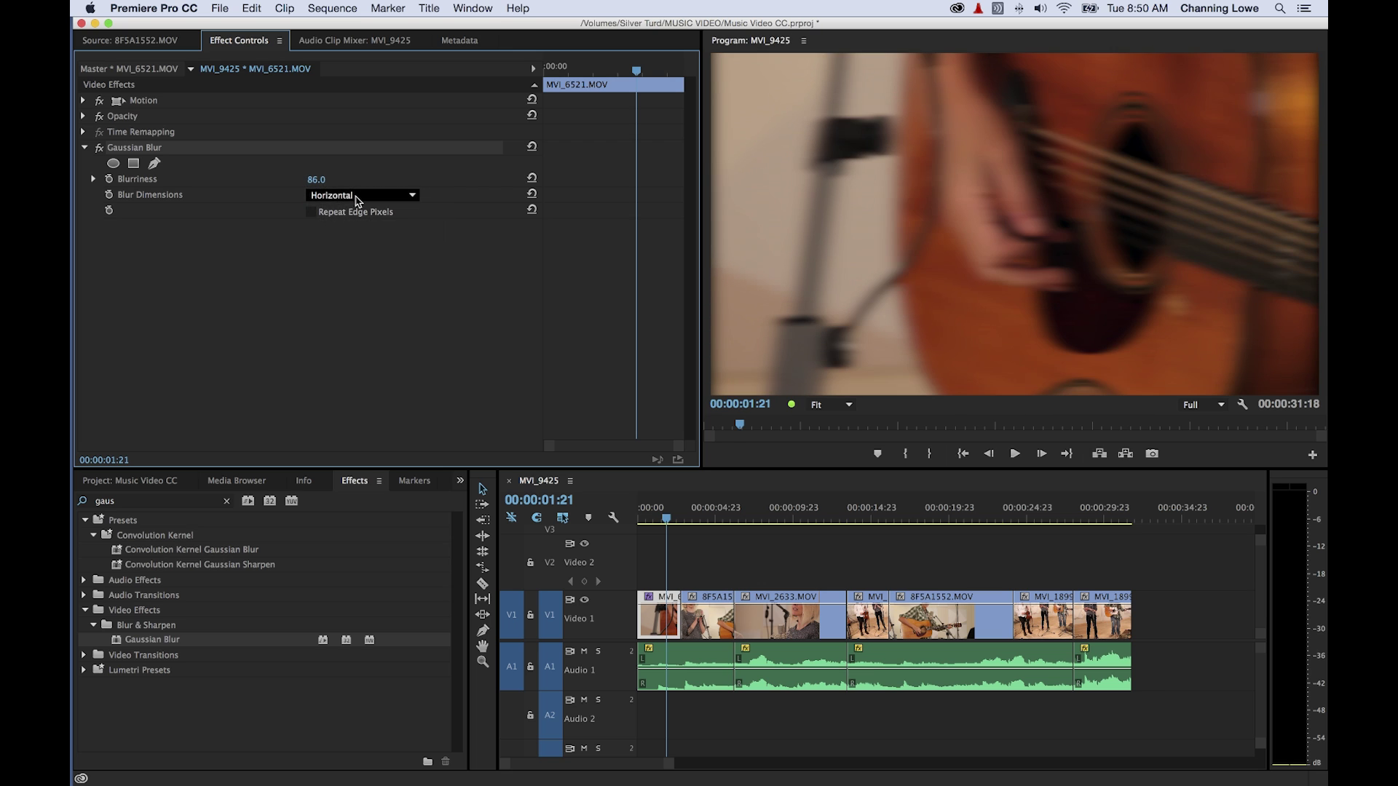
Step: Set the Gaussian Blur's Blur Dimensions to Vertical on the first clip
left_click(359, 197)
left_click(342, 237)
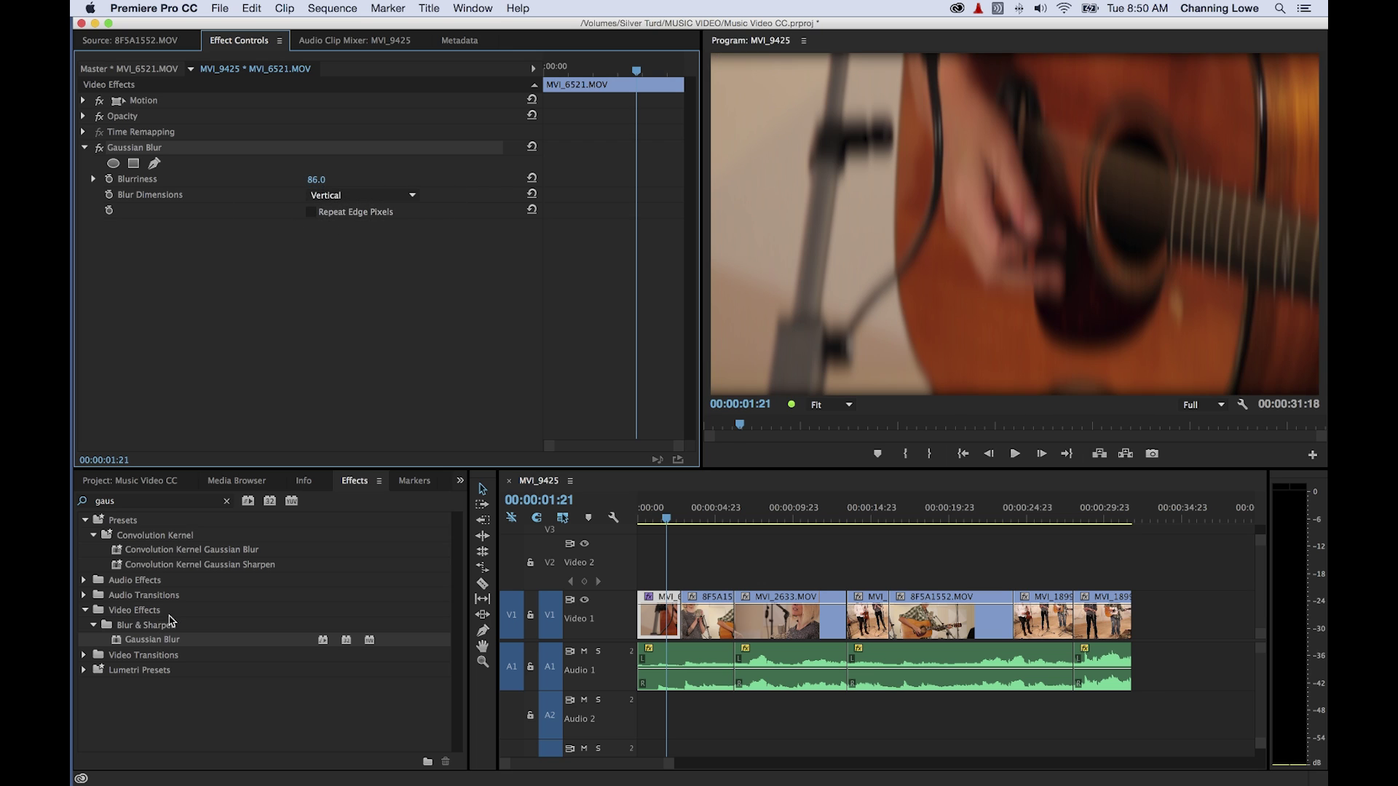
Step: Apply the Posterize effect from the Stylize video effects to the second clip, and move the playhead to 00:00:04:10
left_click(226, 501)
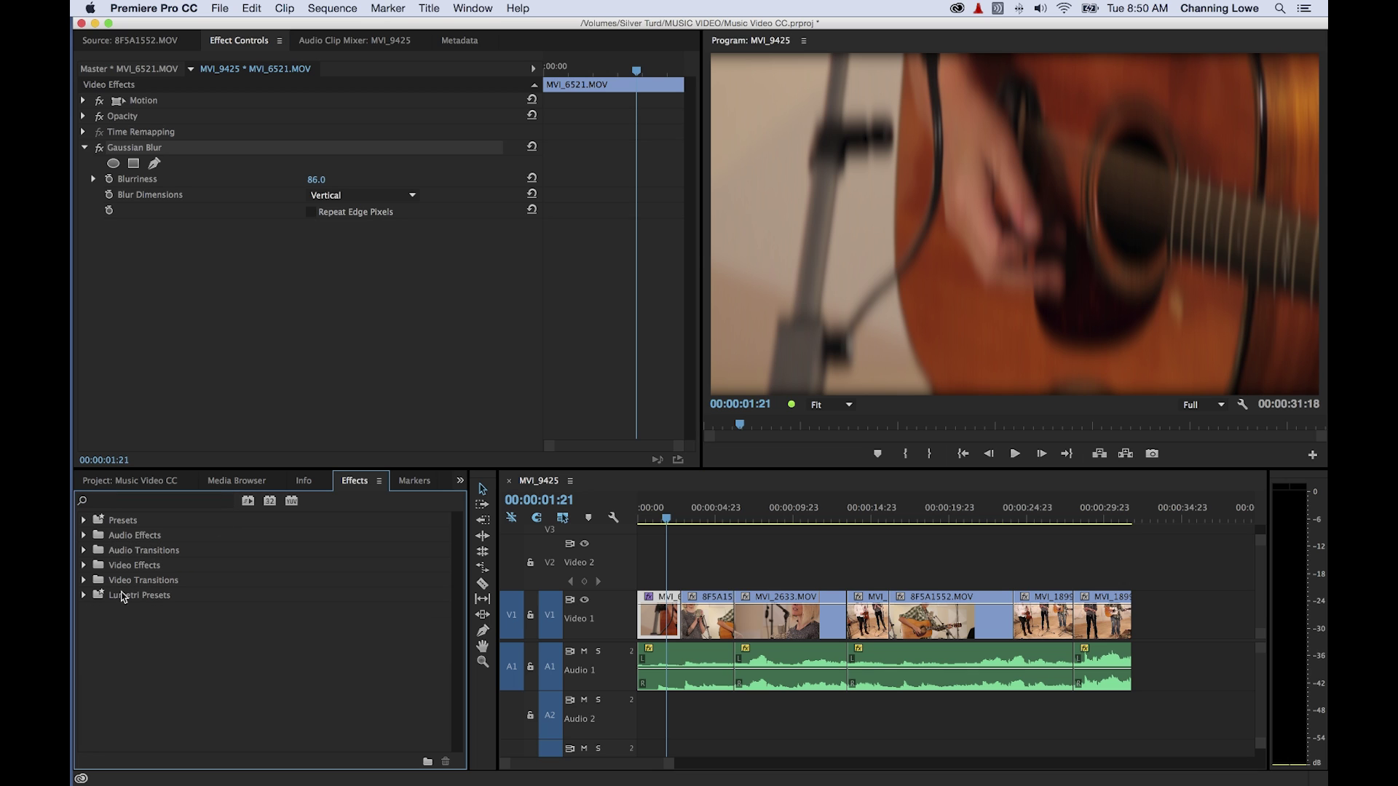
left_click(84, 566)
scroll(135, 608, "down", 2)
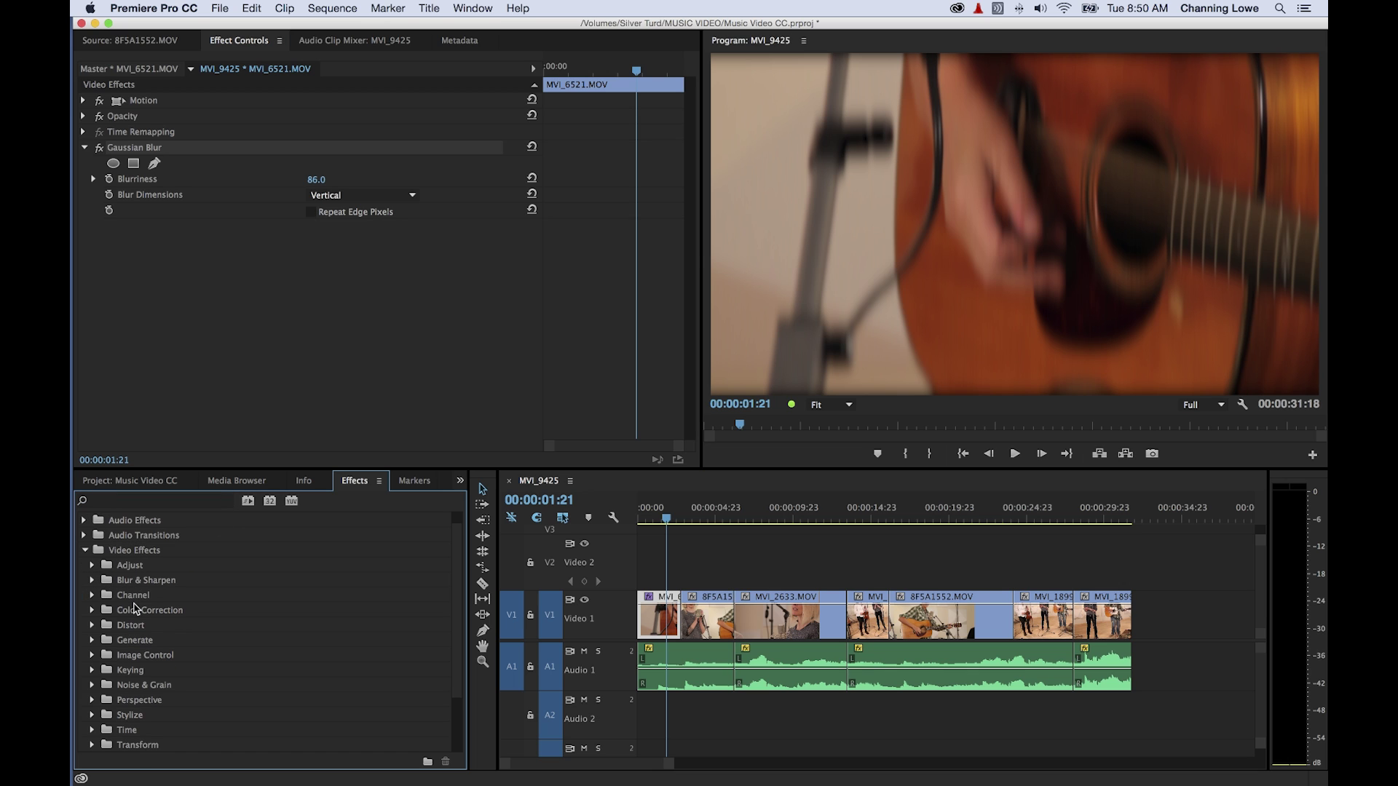
scroll(145, 715, "up", 1)
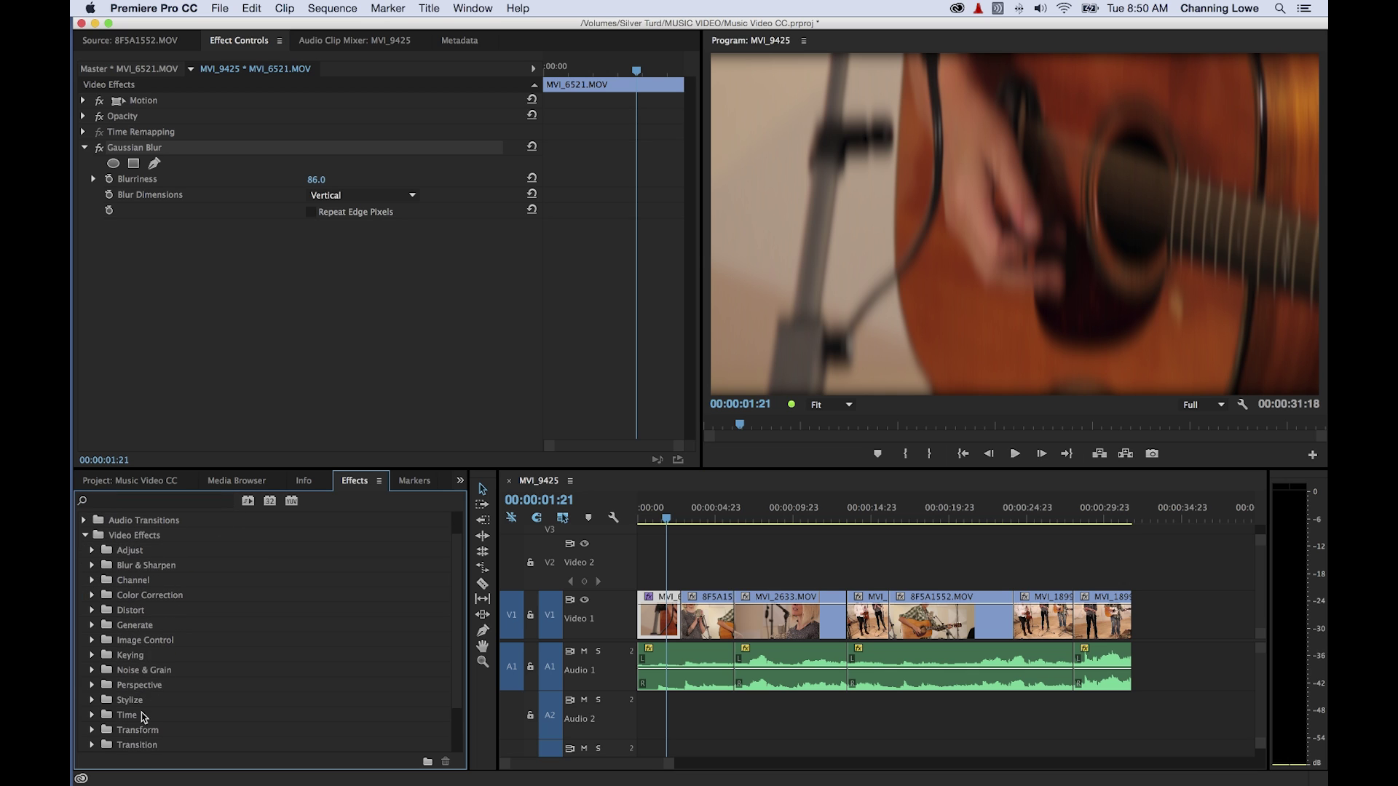
left_click(92, 700)
scroll(153, 696, "down", 4)
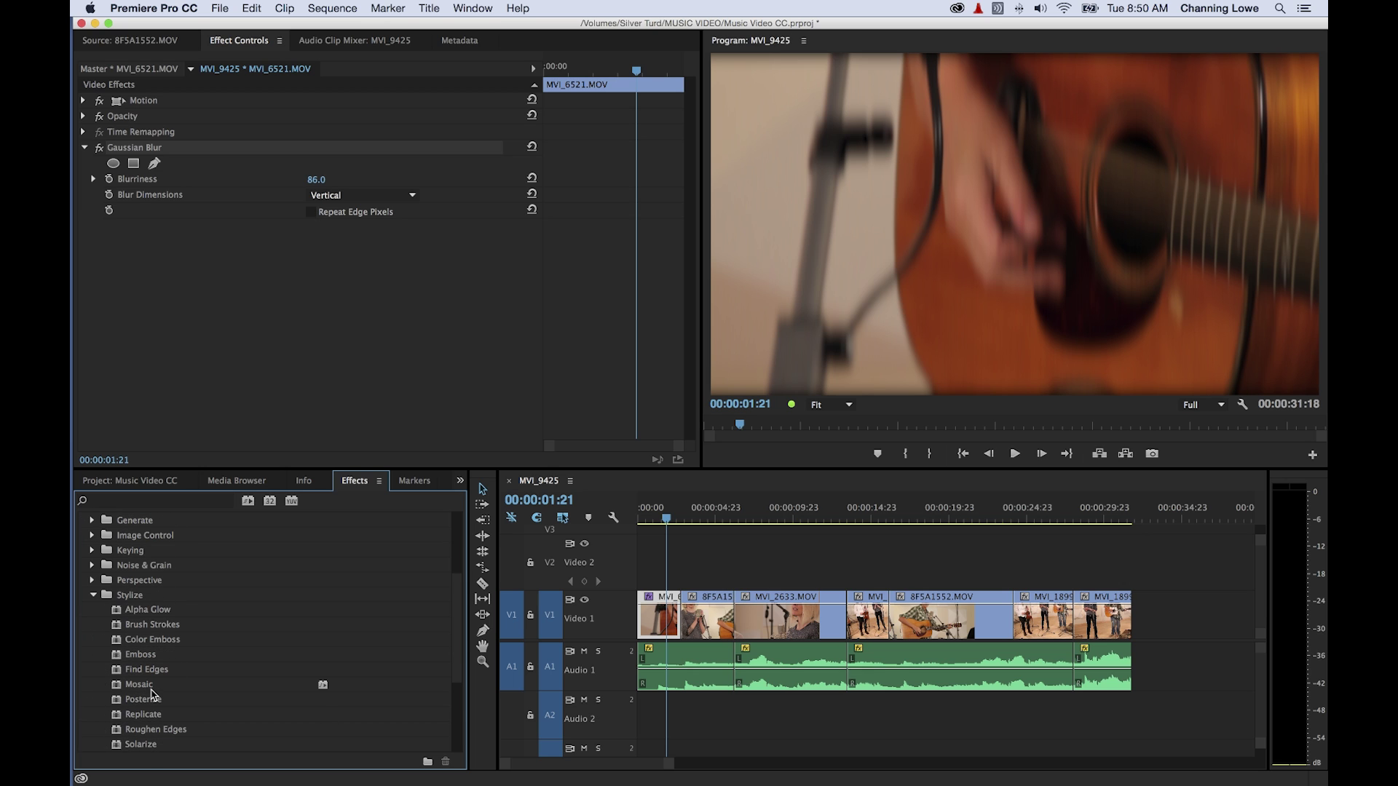
left_click_drag(135, 705, 709, 619)
left_click(706, 519)
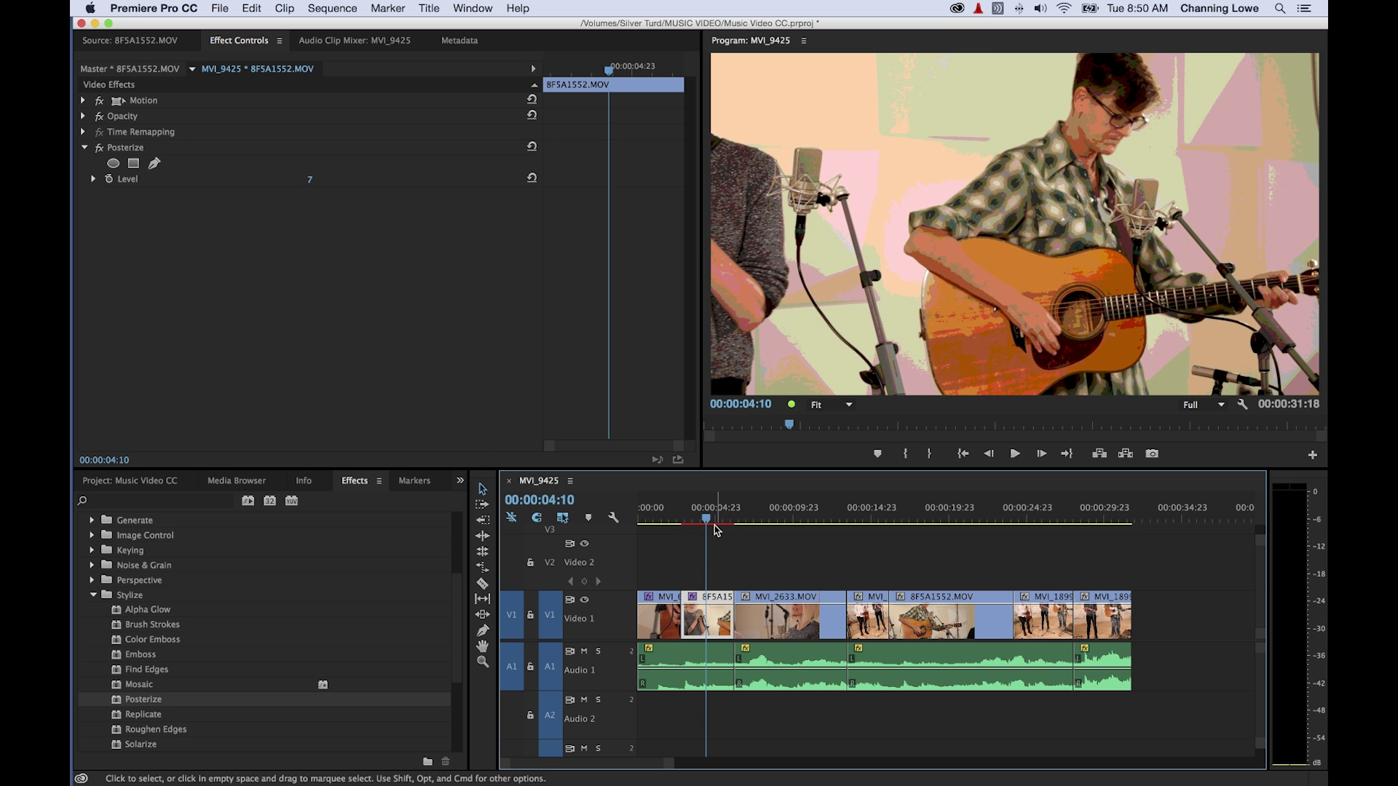
Step: Search the effects library for "gaus", clear the search, and search for "poster"
scroll(167, 583, "up", 3)
left_click(114, 502)
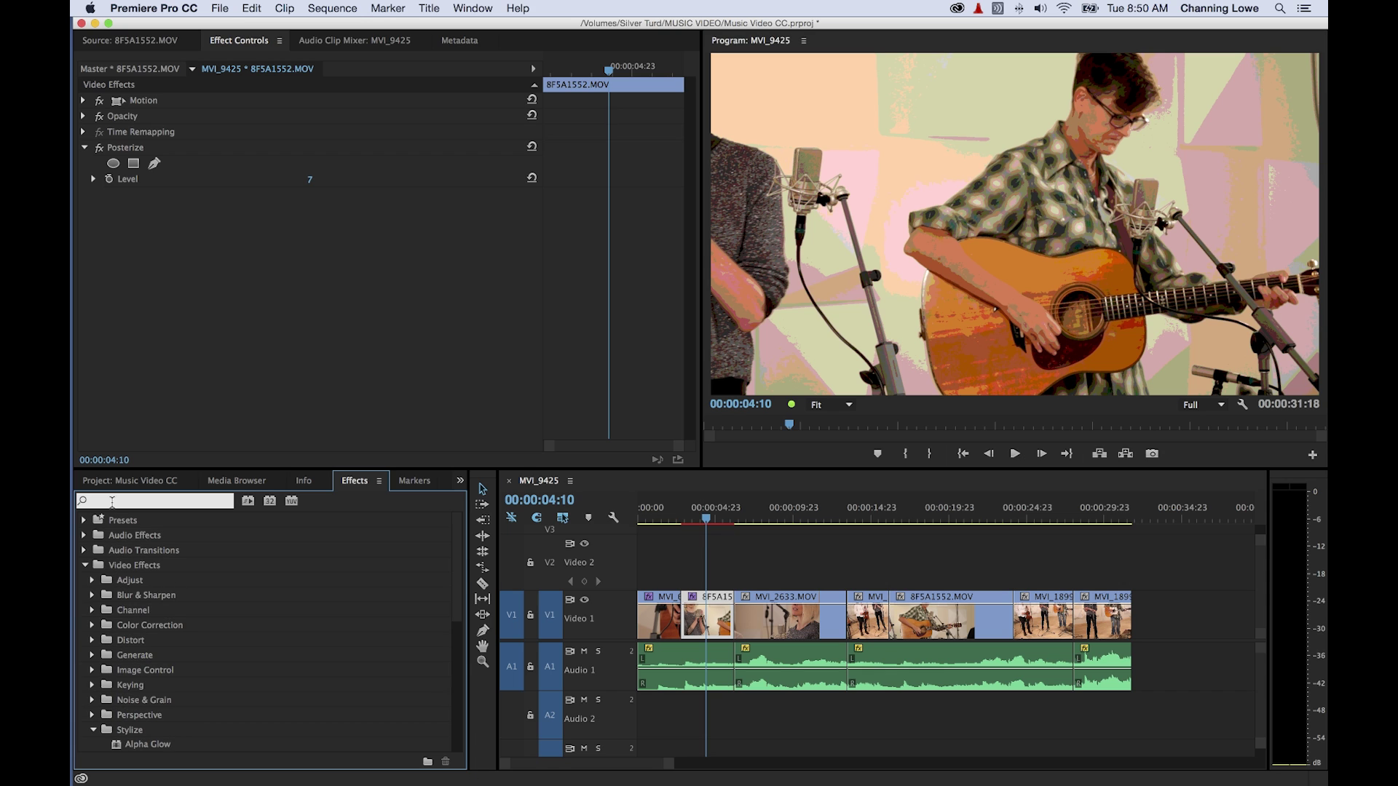
type("g")
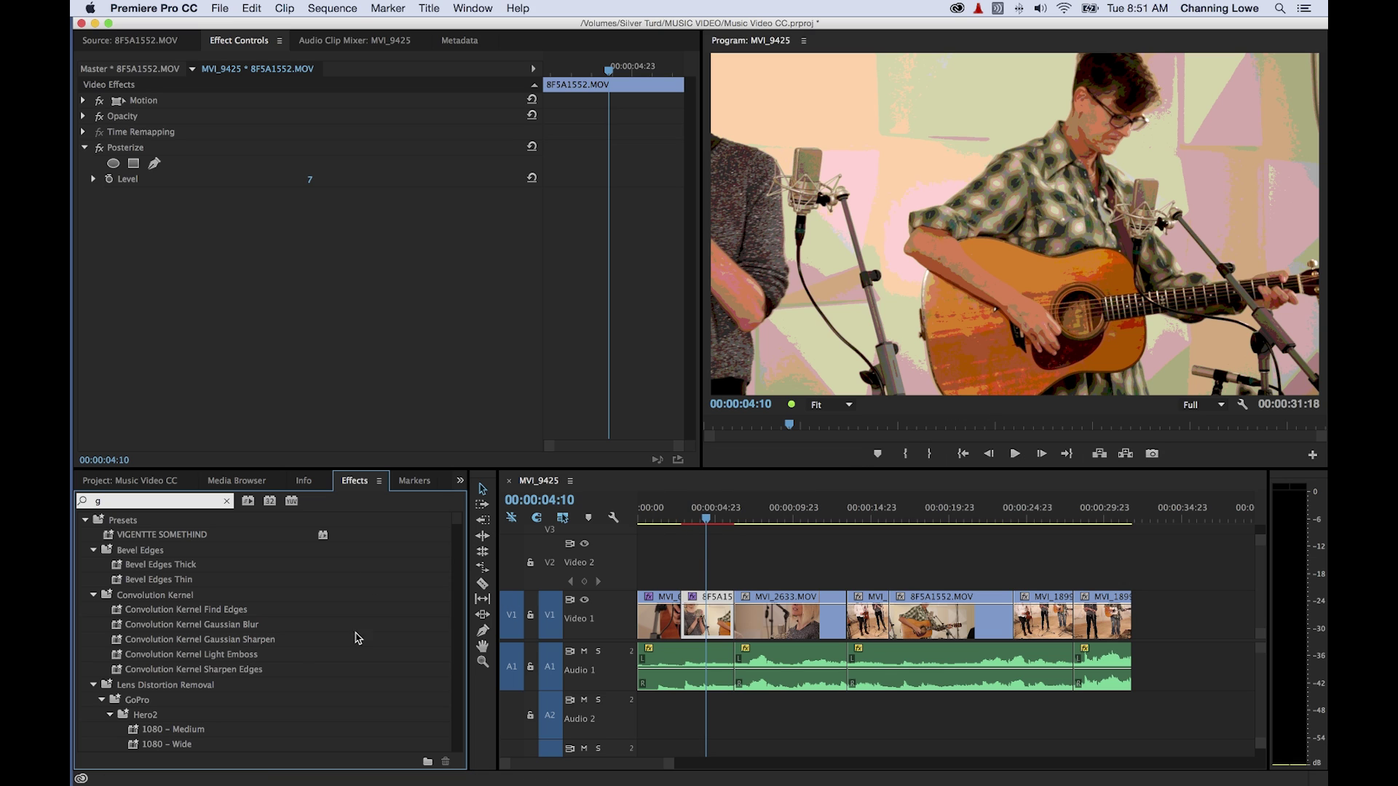
type("au")
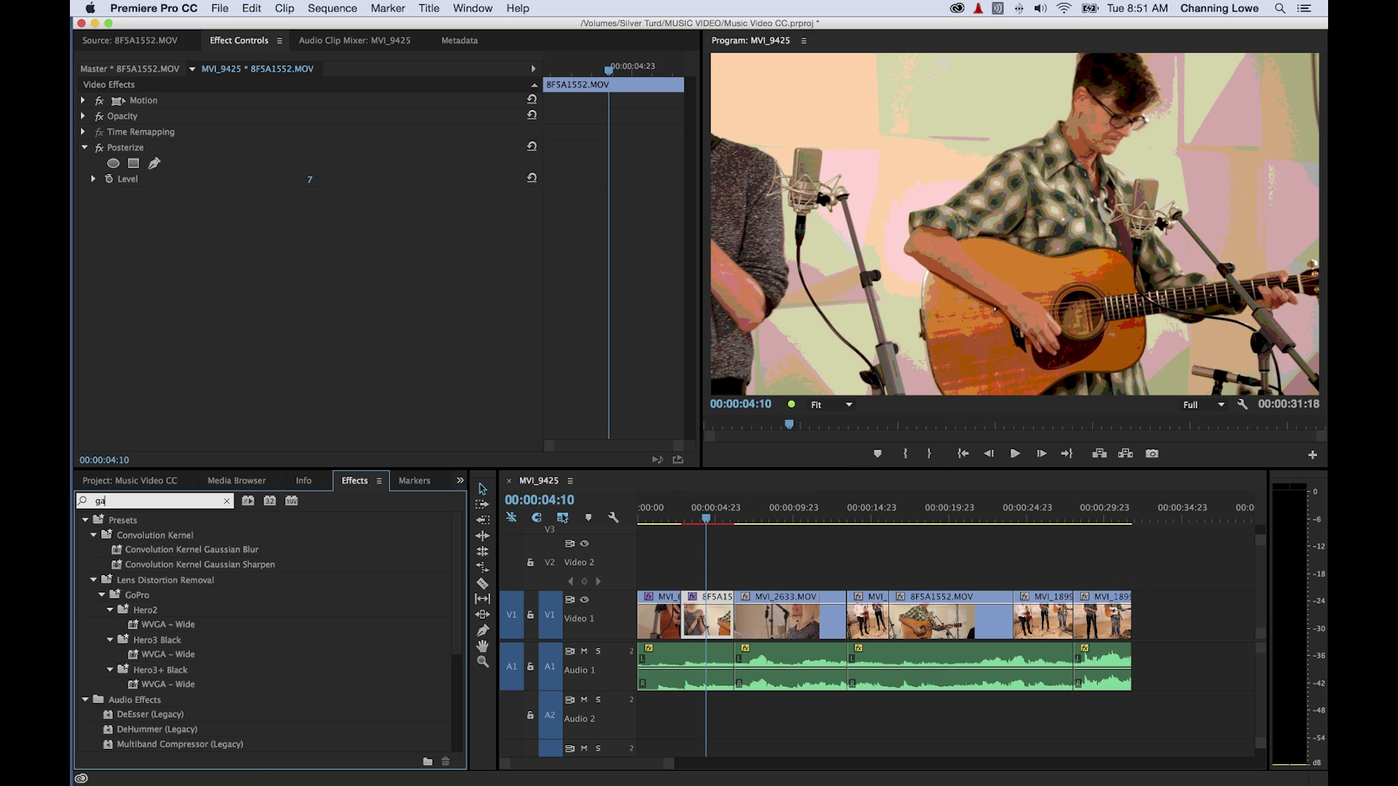
type("s")
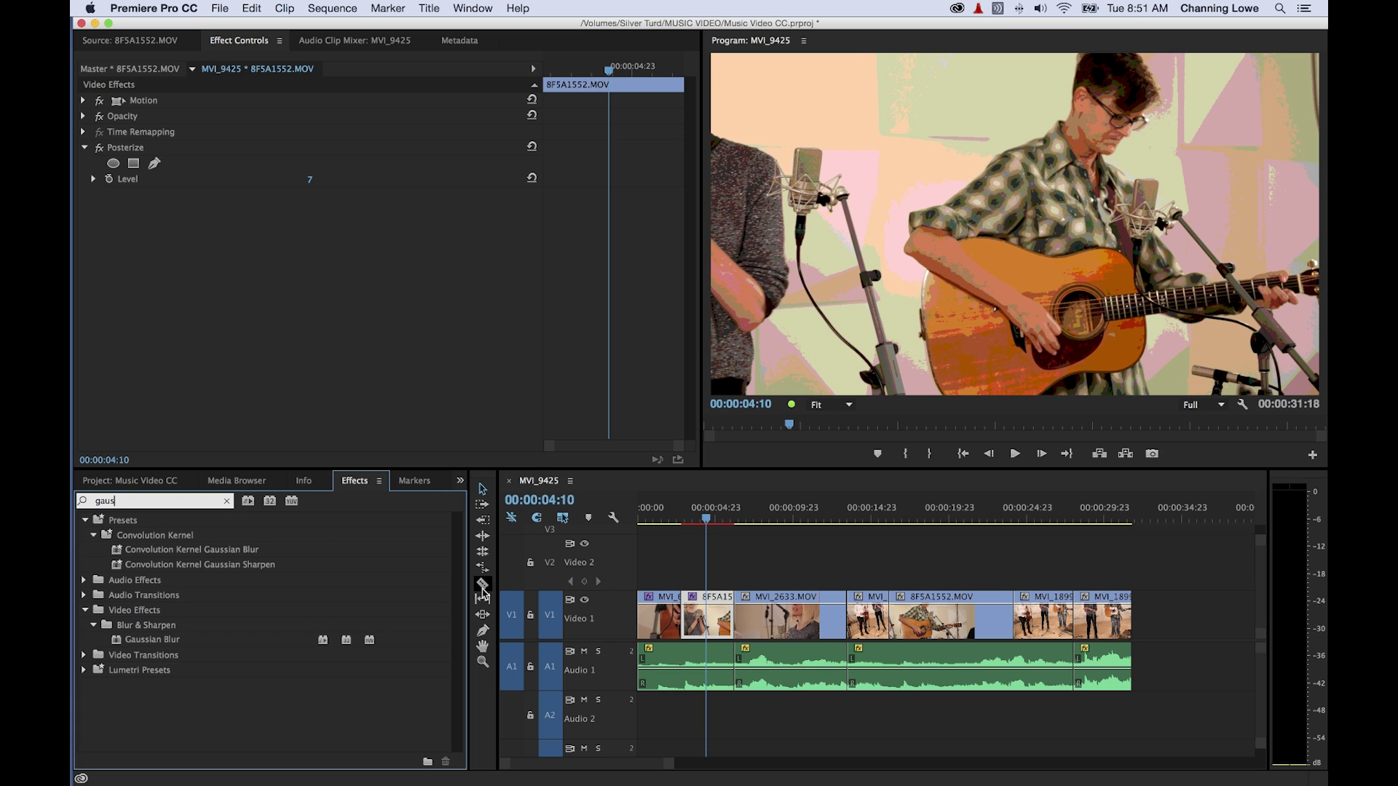
left_click(227, 503)
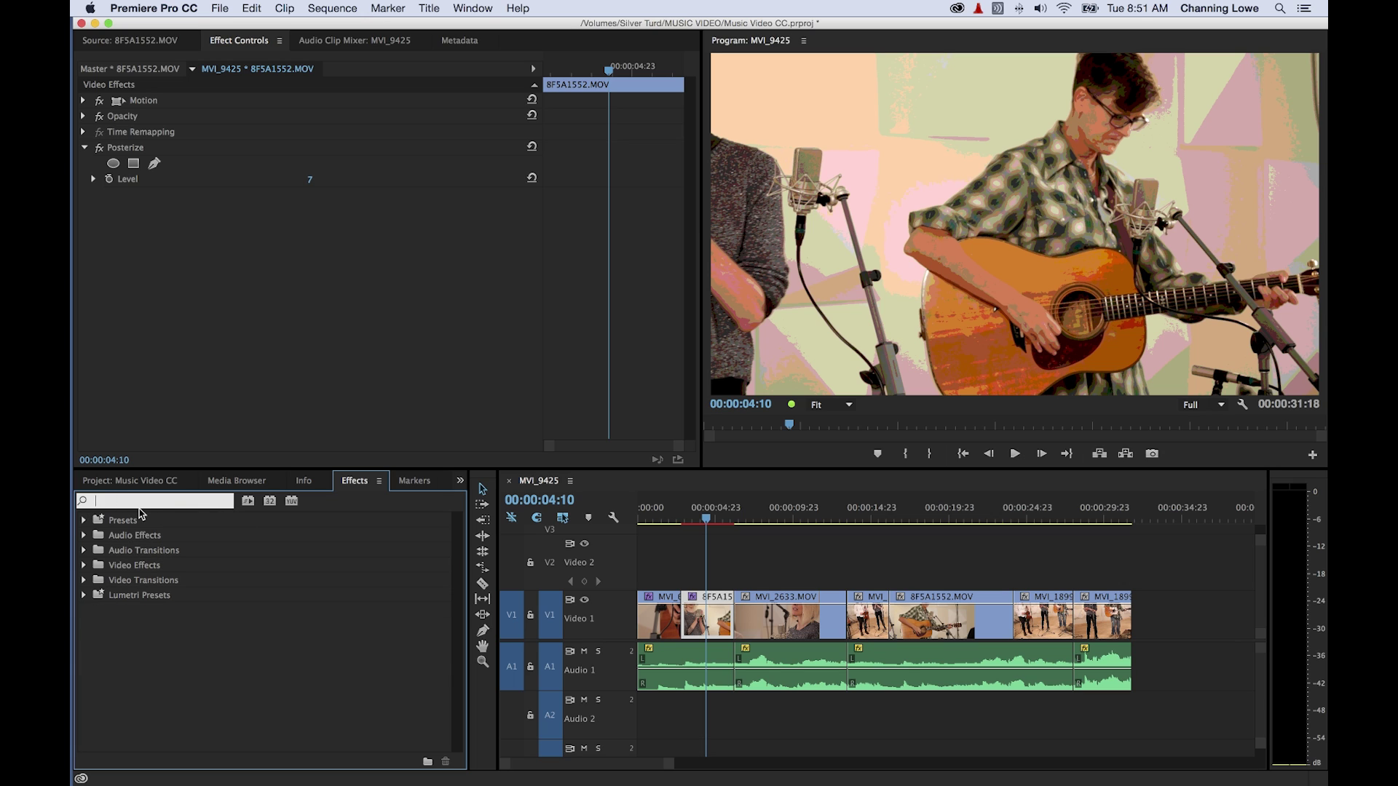
type("poster")
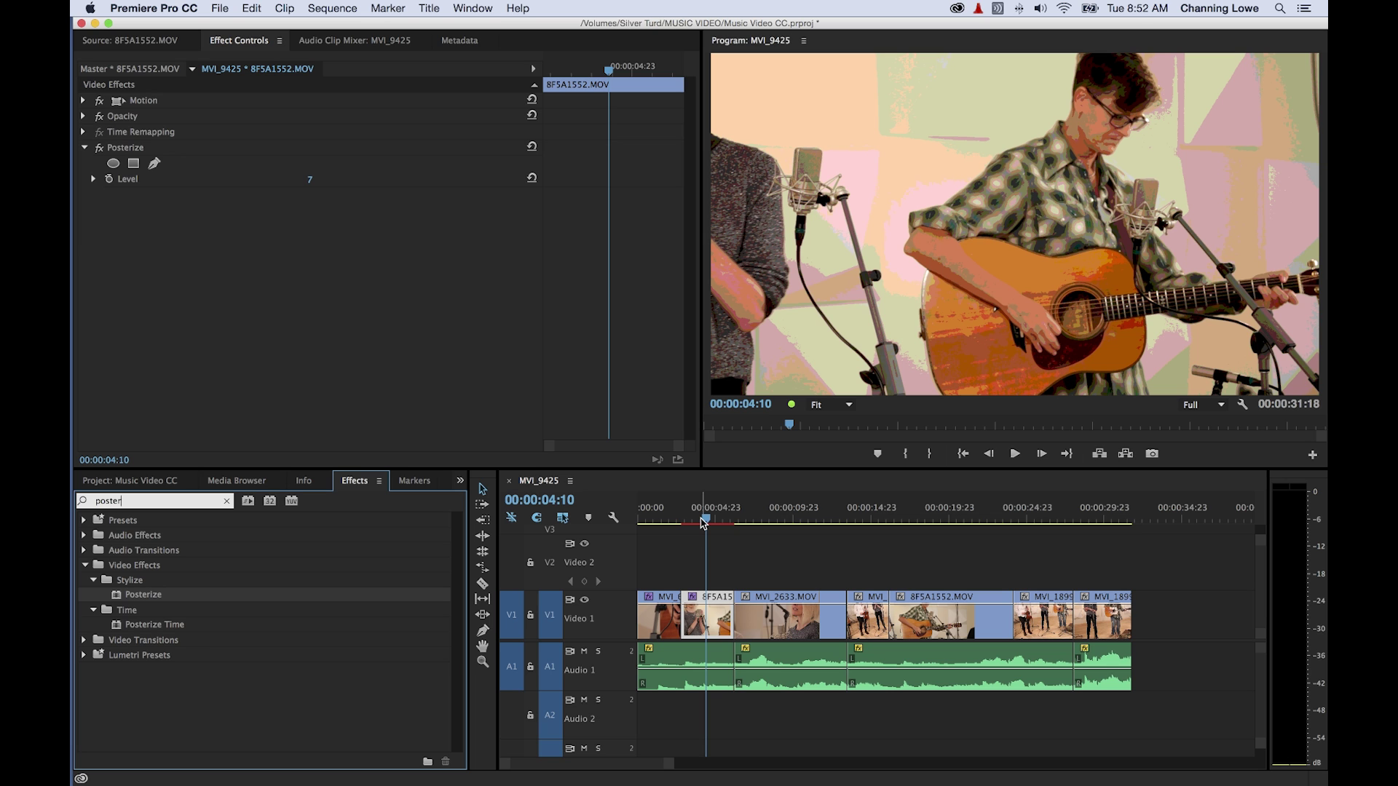
Step: Play the posterized second clip from its start at 00:00:02:20 and stop before it ends
left_click_drag(703, 523, 680, 523)
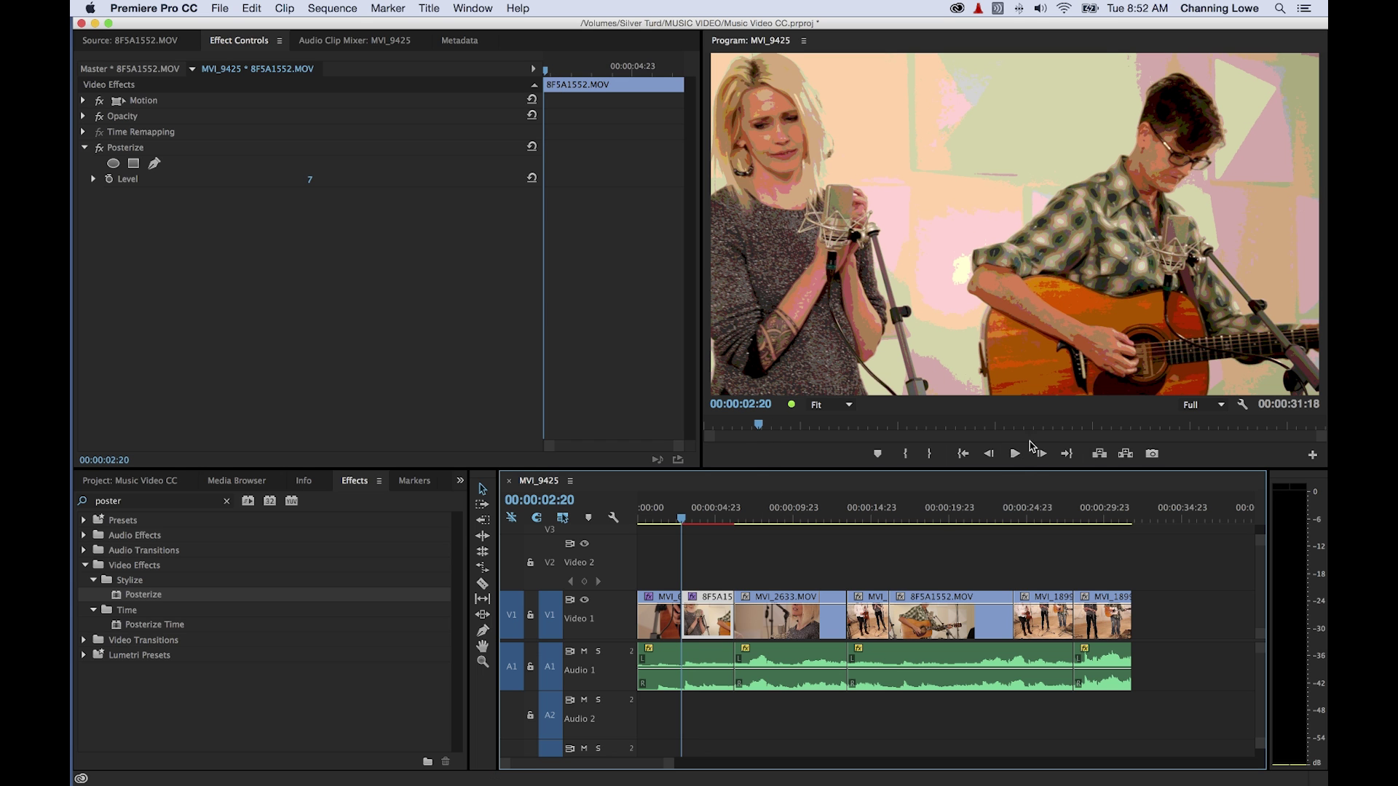
left_click(1015, 454)
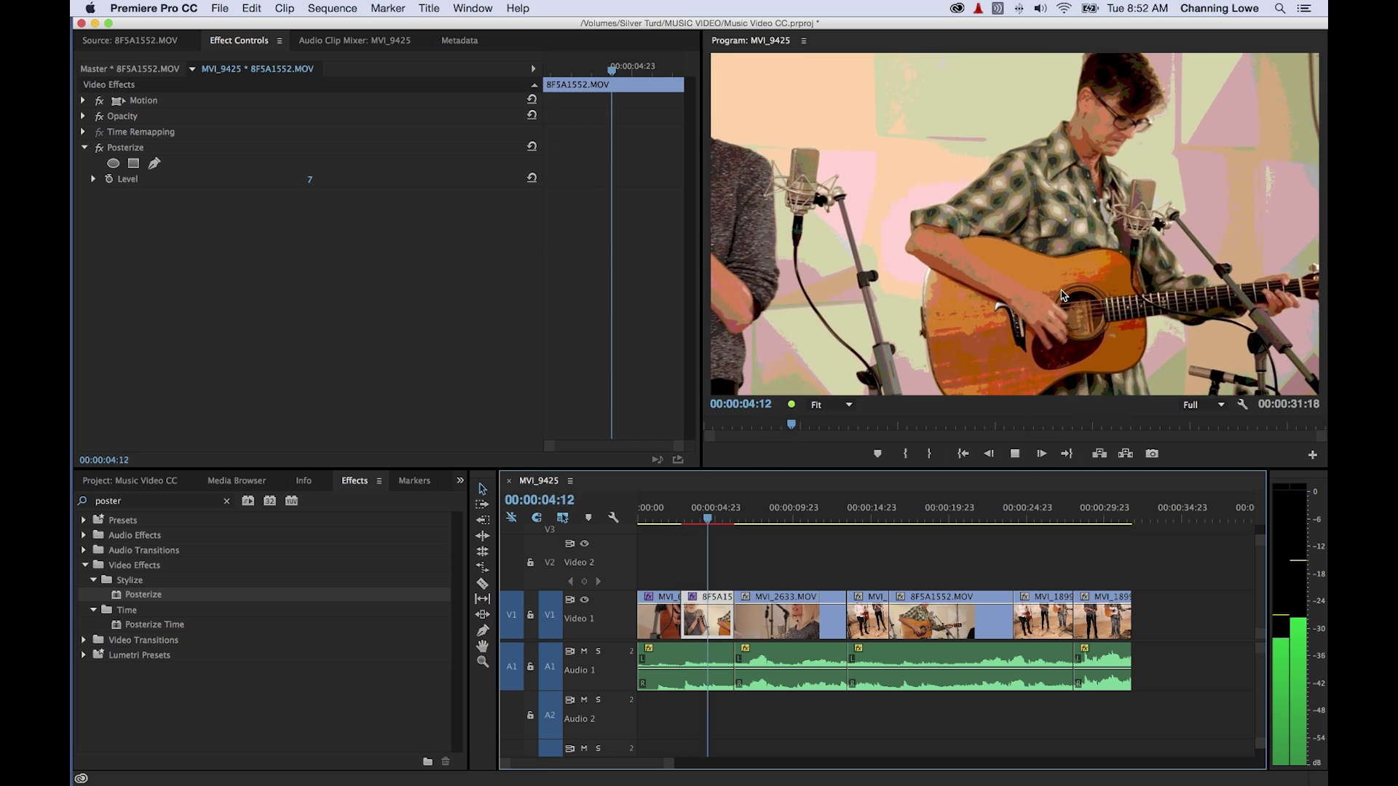
key("space")
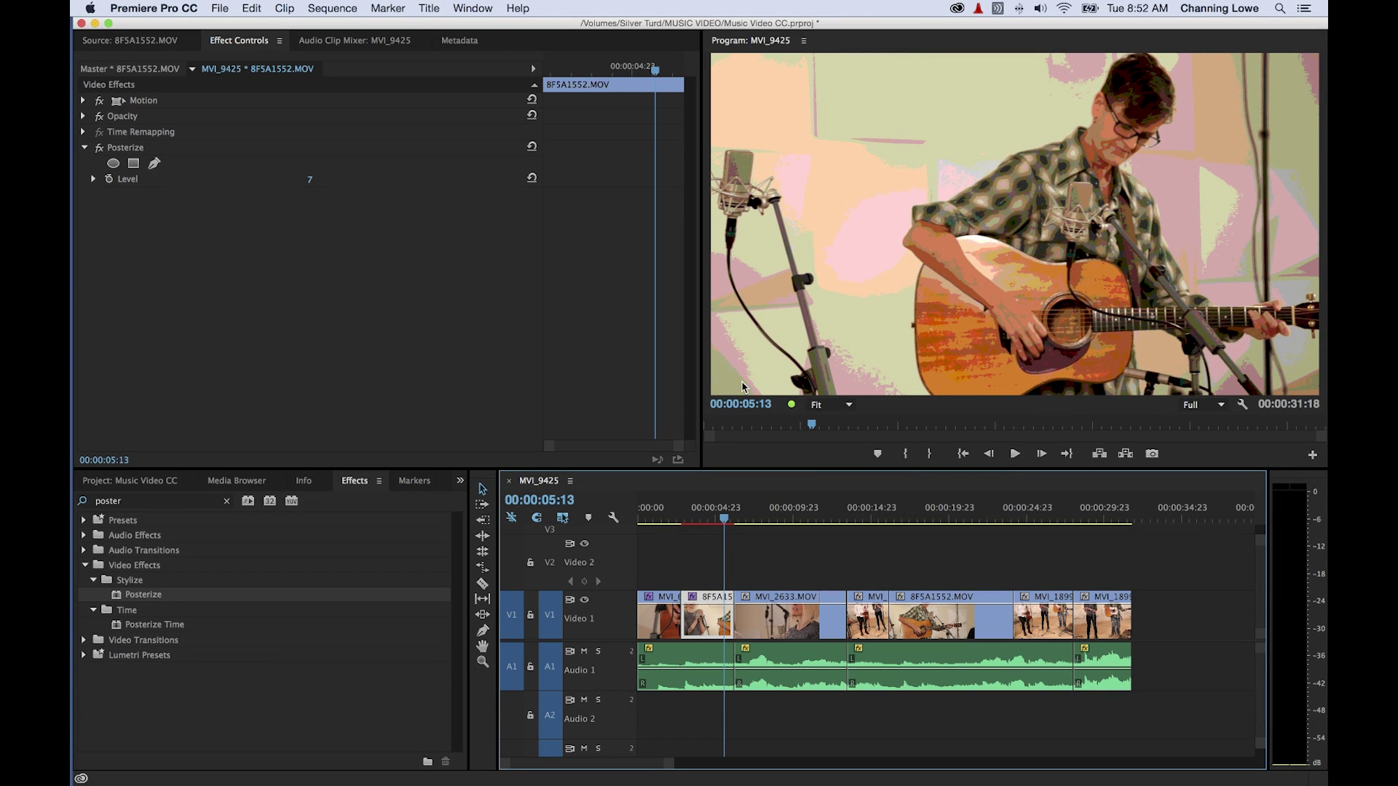
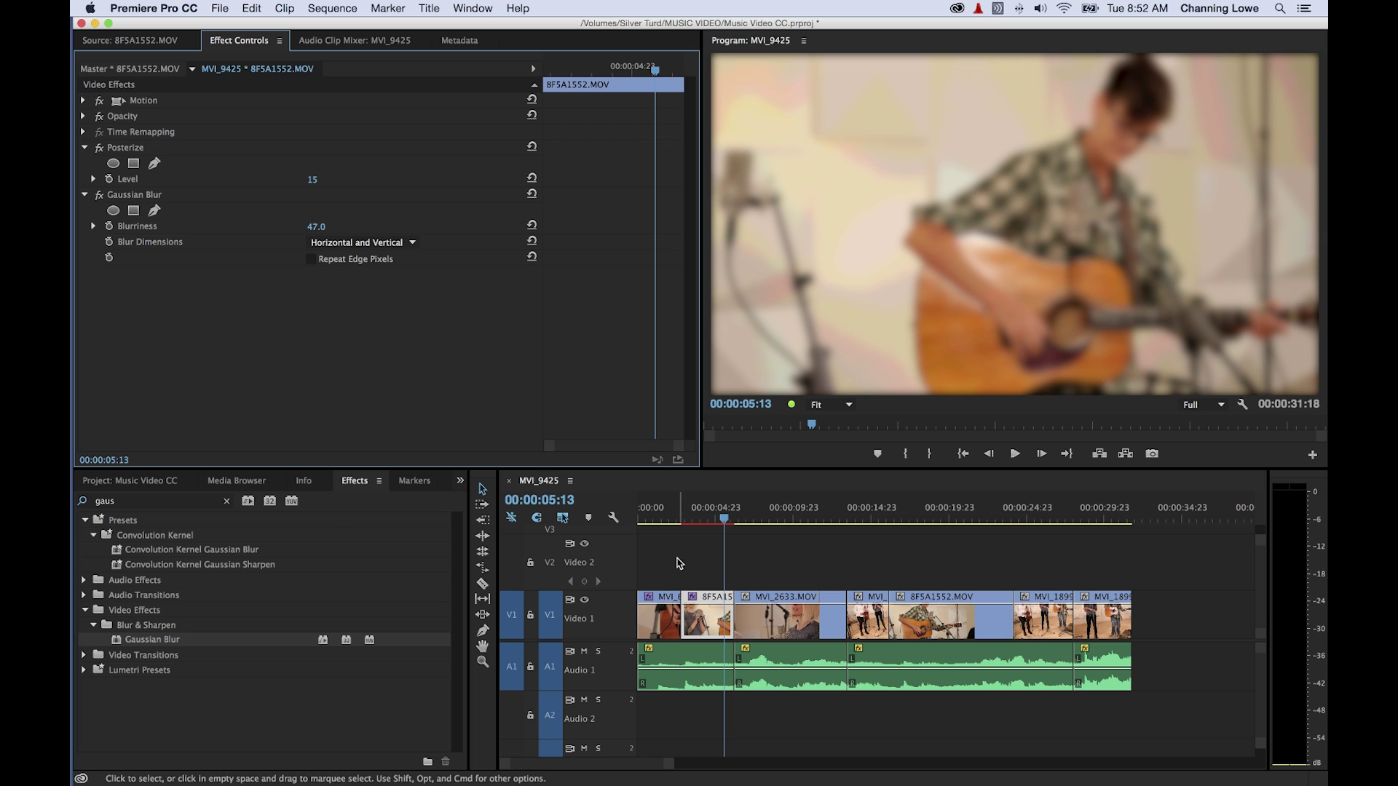
Step: Delete the Posterize effect from the second clip
left_click(125, 149)
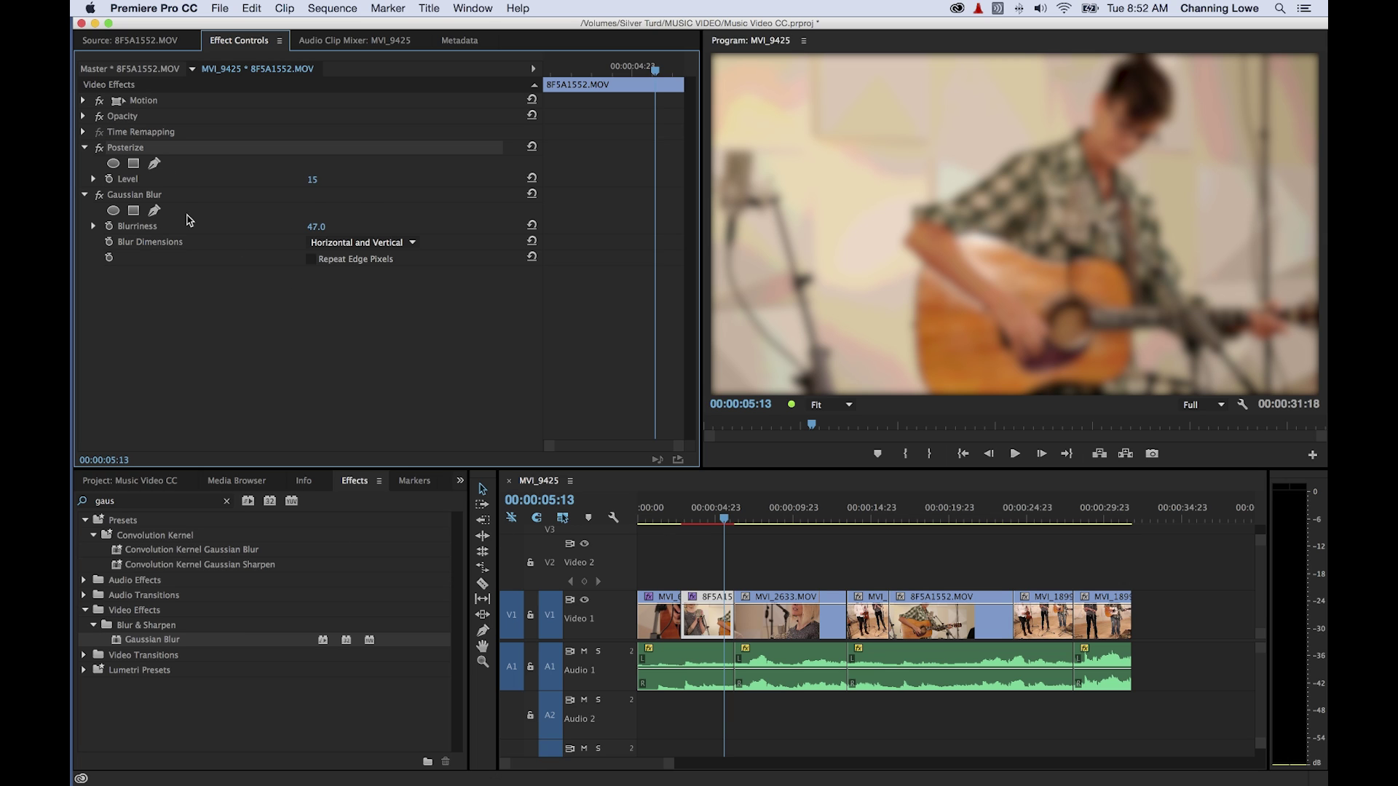
key("Delete")
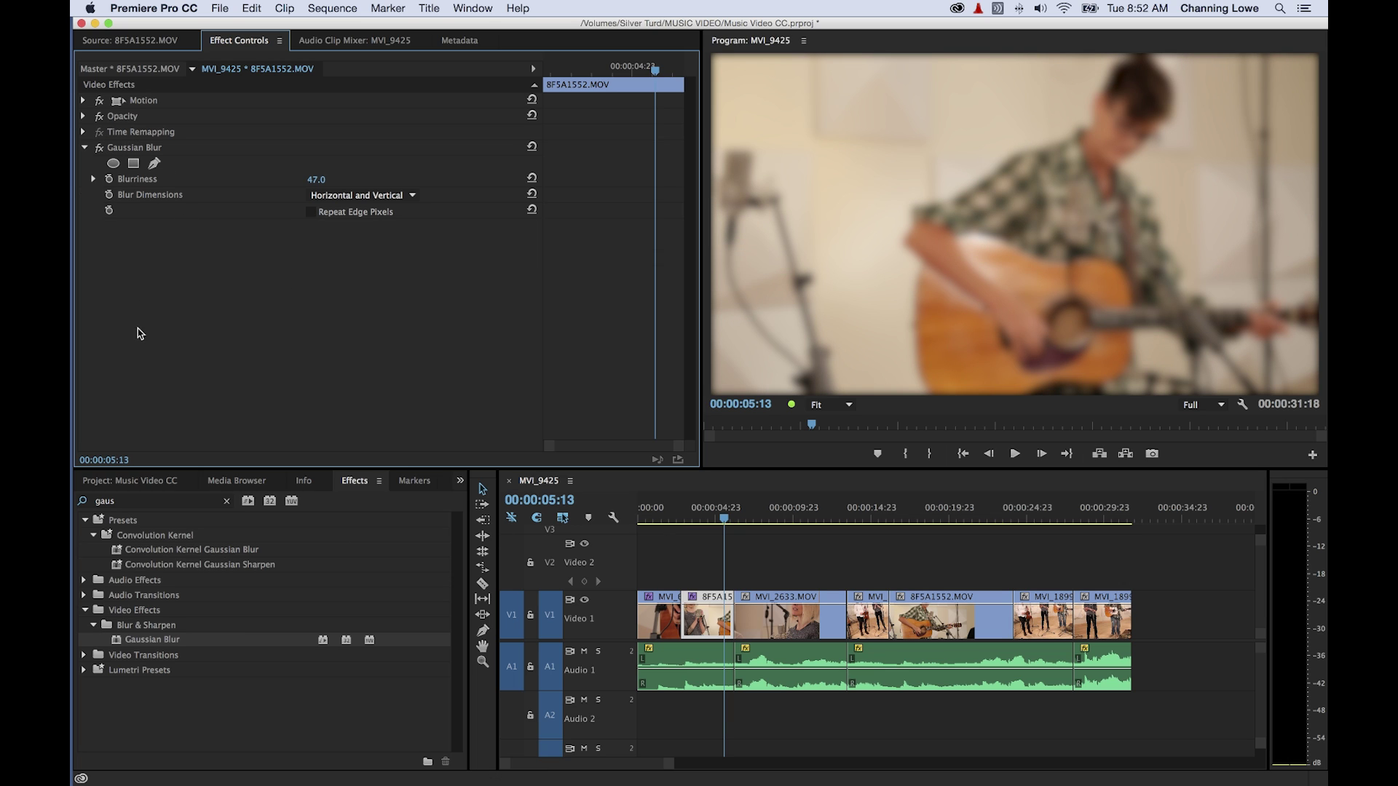
Step: Clear the effects search and apply Luma Curve from the Color Correction video effects to the second clip
left_click(86, 612)
left_click(225, 503)
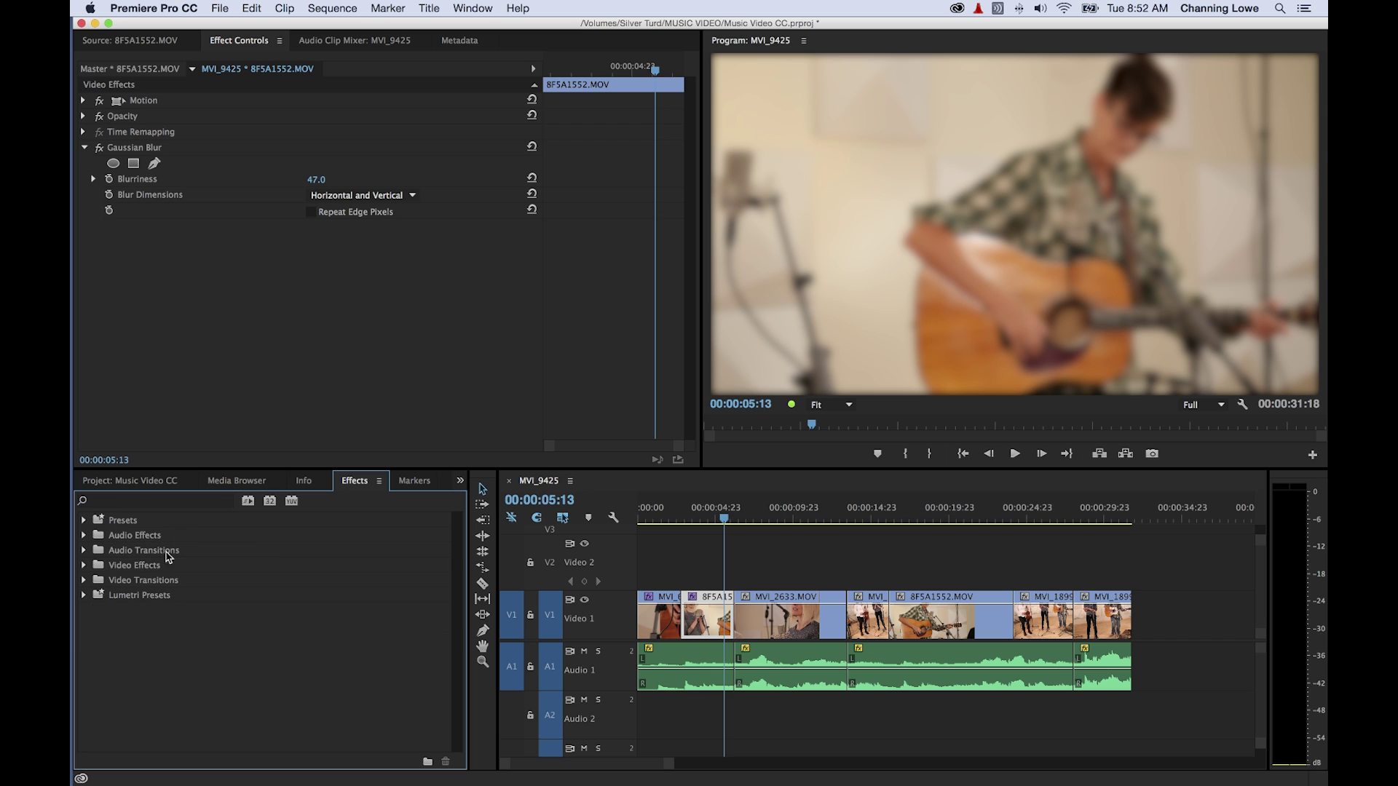
left_click(85, 566)
left_click(94, 625)
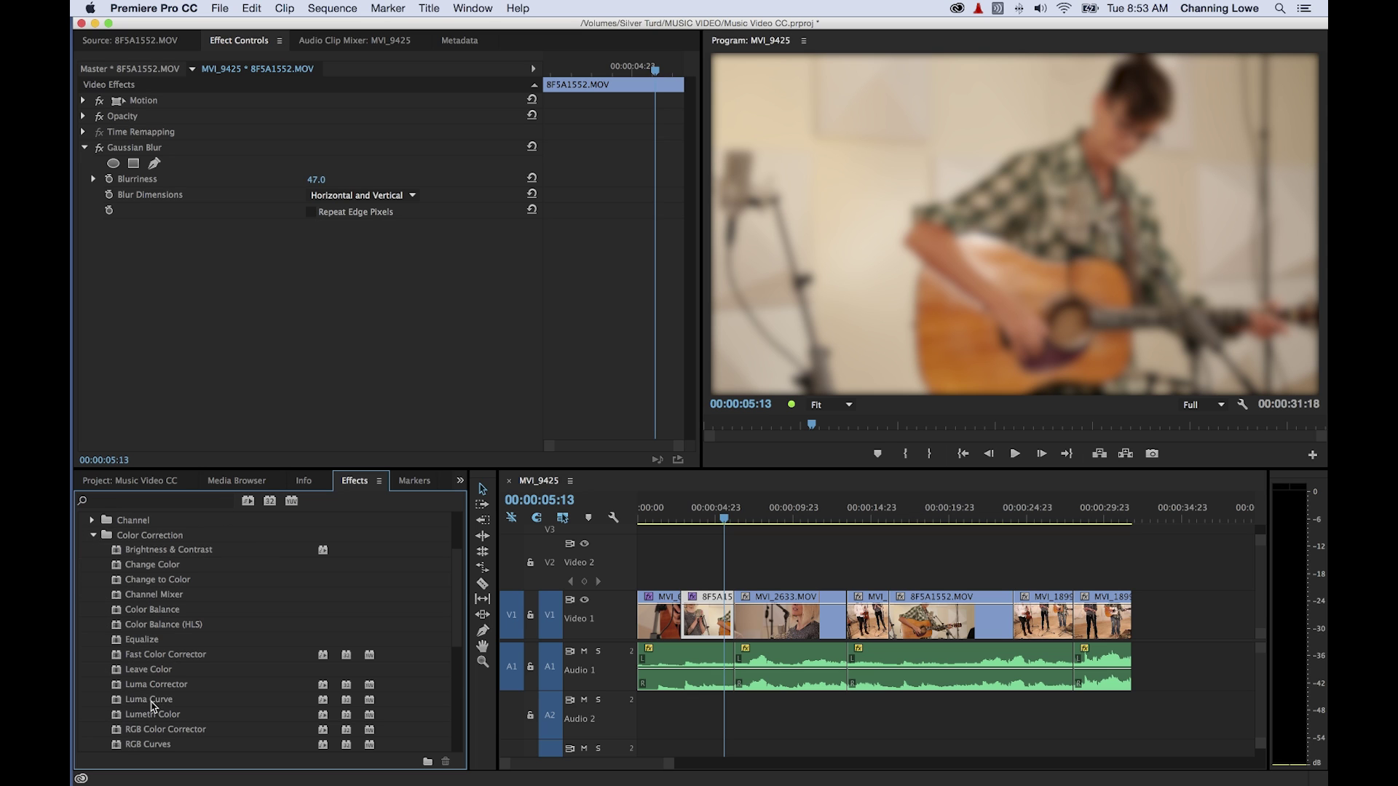
left_click_drag(152, 701, 688, 632)
Step: Shape the Luma Curve by lowering the shadows and raising the highlights, and collapse both applied effects' settings
scroll(368, 374, "down", 3)
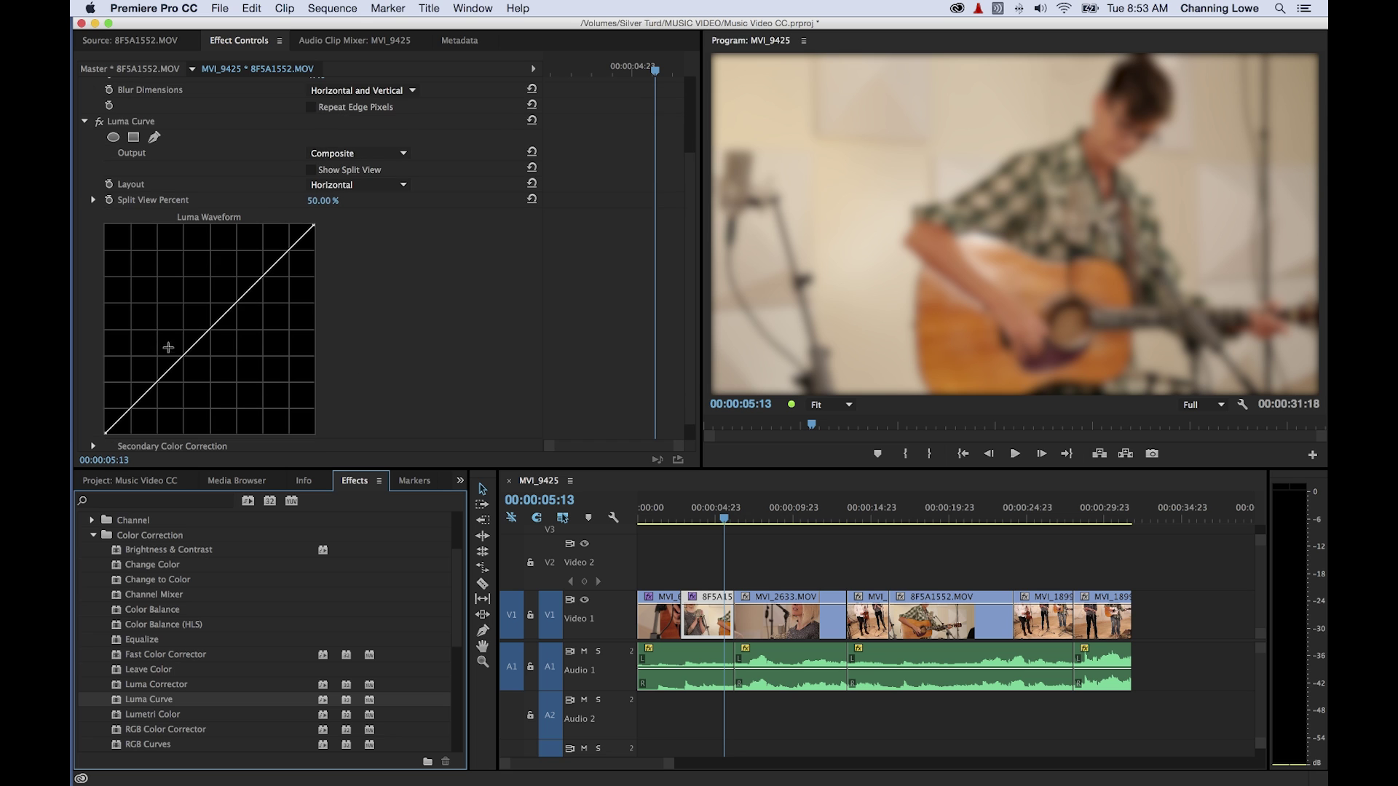
left_click_drag(158, 383, 161, 400)
left_click_drag(226, 326, 232, 299)
scroll(440, 379, "up", 3)
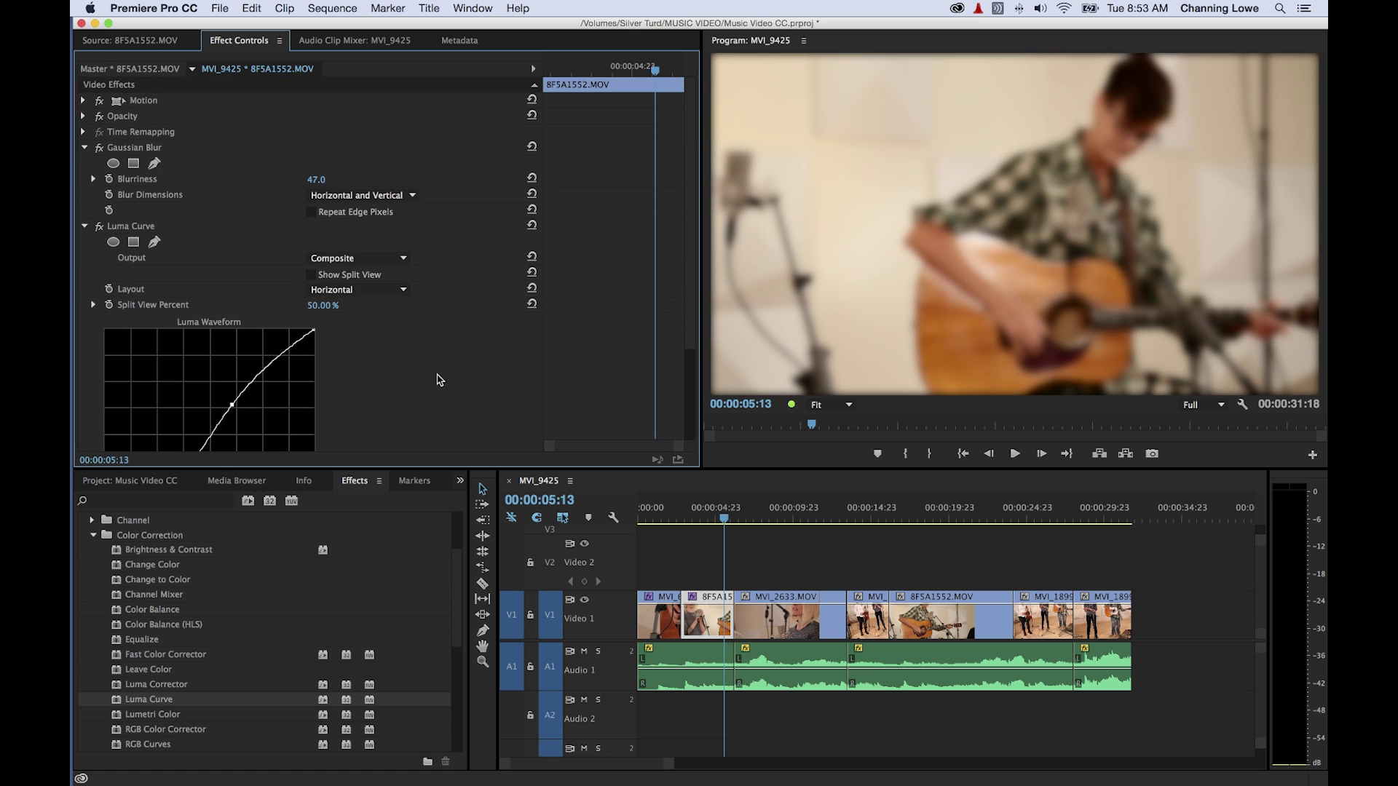
left_click(83, 227)
left_click(84, 147)
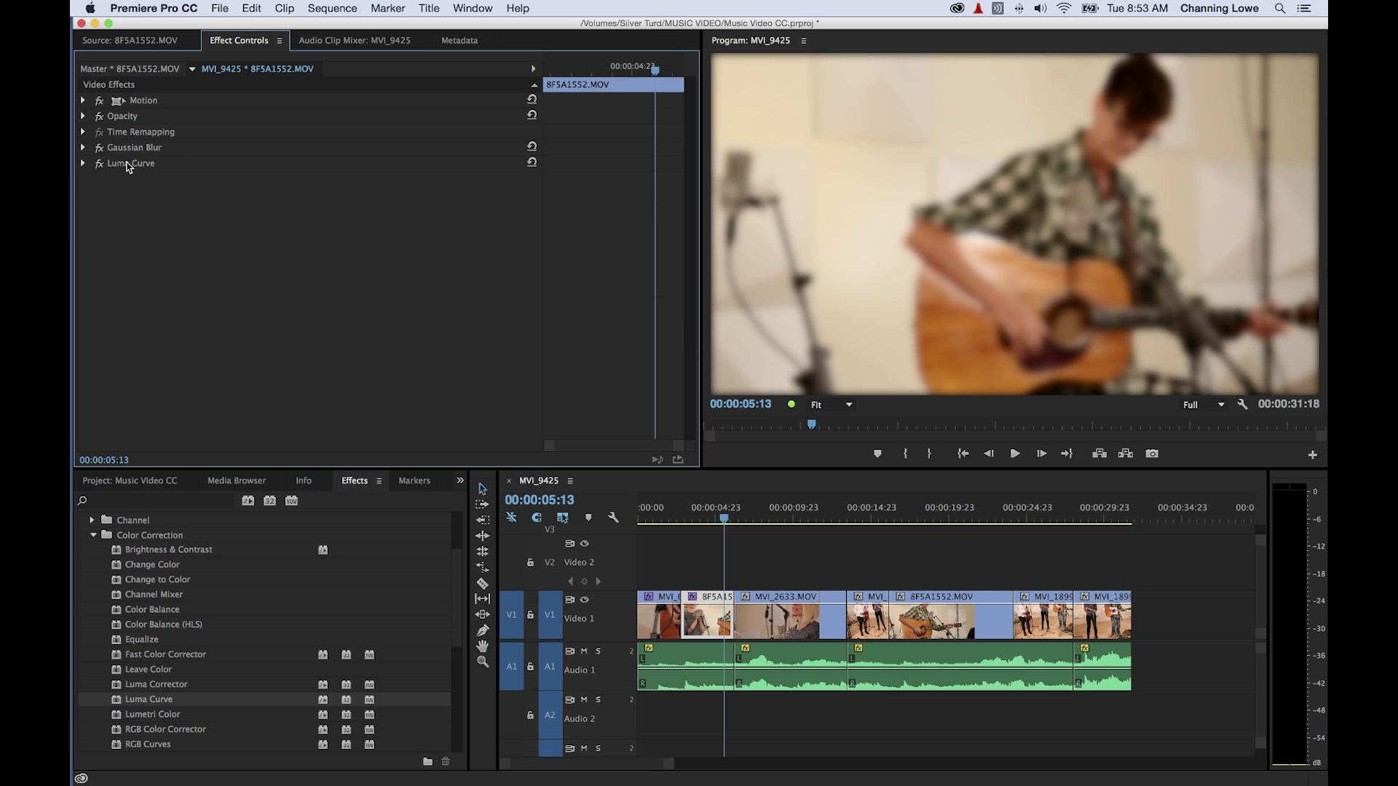
Step: Move Gaussian Blur below Luma Curve in the second clip's effect order, and return it above Luma Curve
left_click(116, 148)
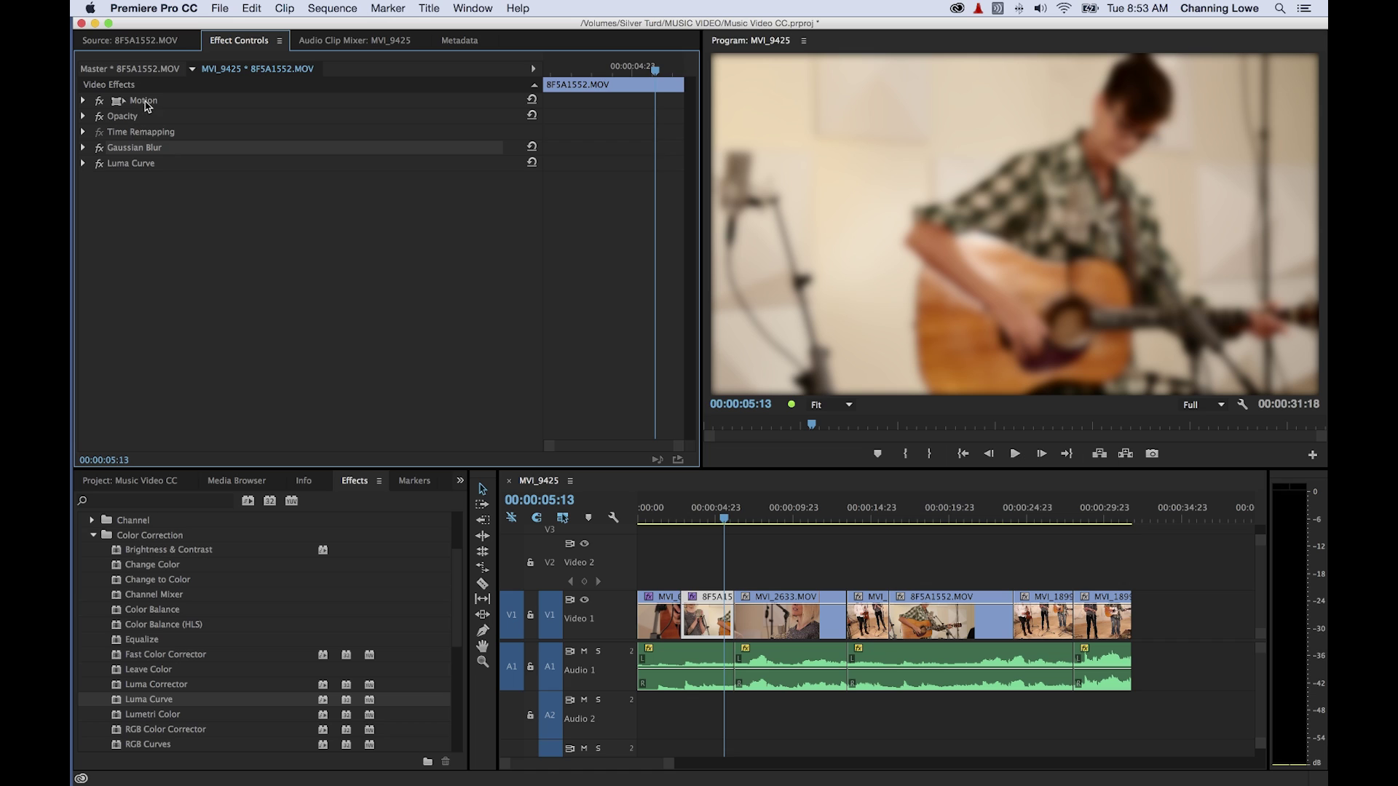
left_click(136, 164)
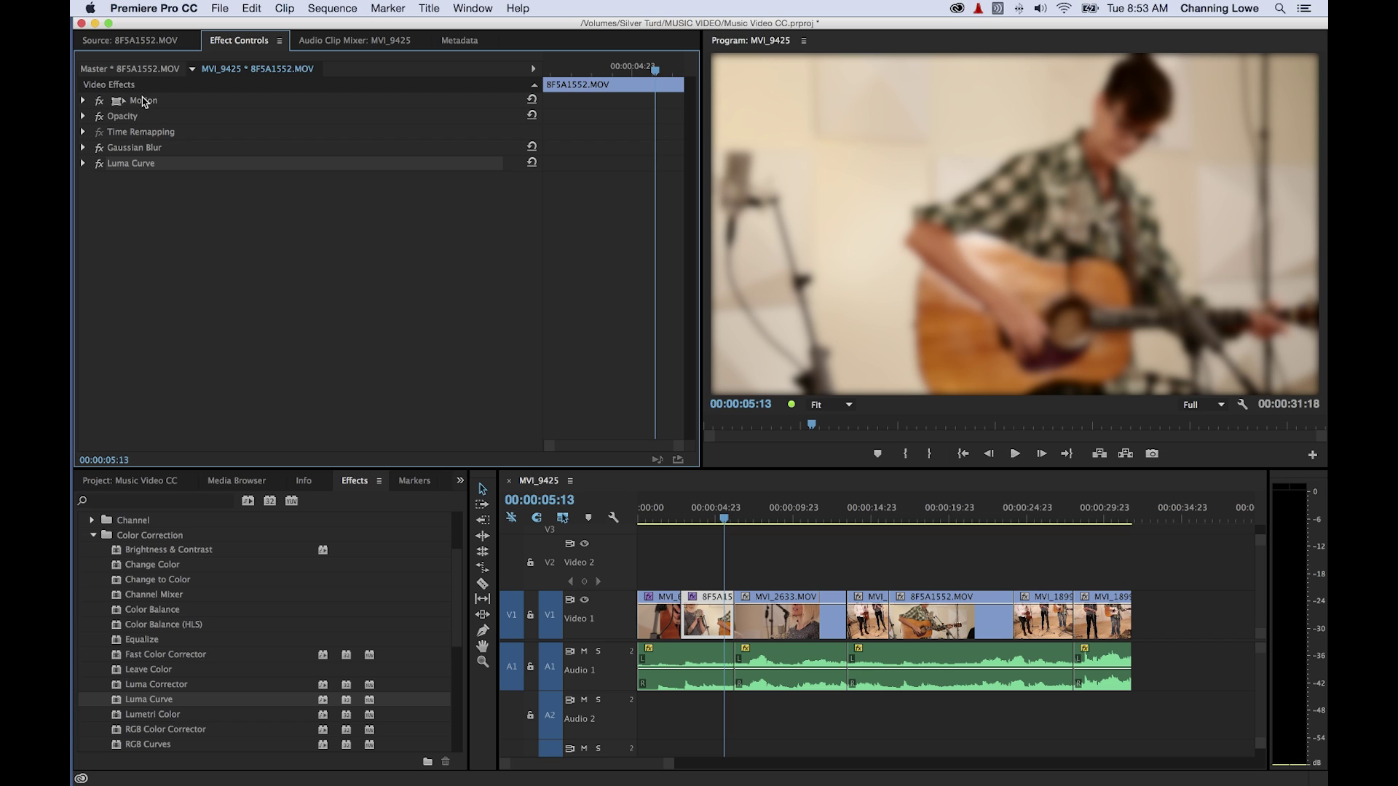
left_click_drag(137, 151, 139, 175)
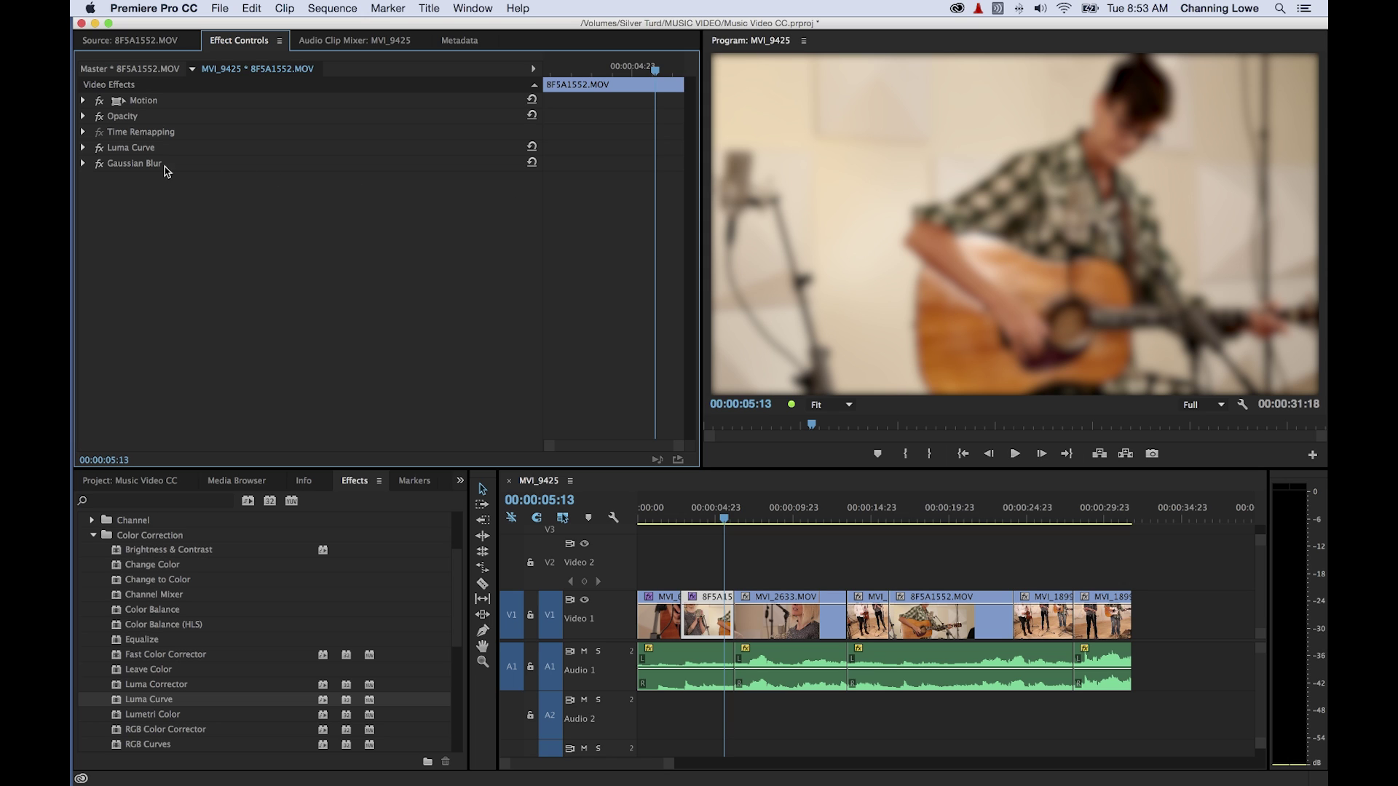
left_click_drag(146, 164, 155, 147)
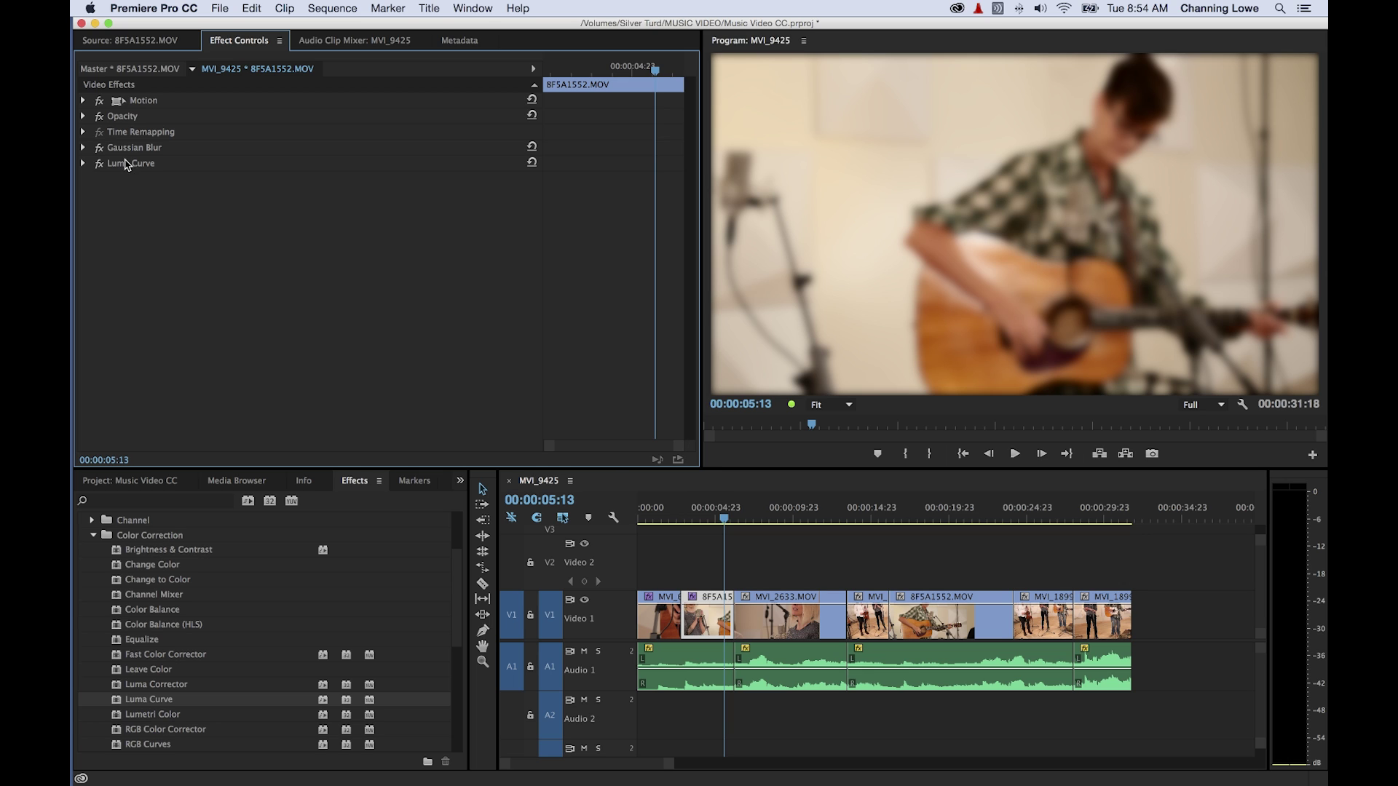
Step: Delete the Gaussian Blur effect from the second clip and undo the deletion
mouse_move(128, 164)
left_mouse_down()
mouse_move(140, 146)
mouse_move(138, 163)
left_mouse_up()
left_click(139, 149)
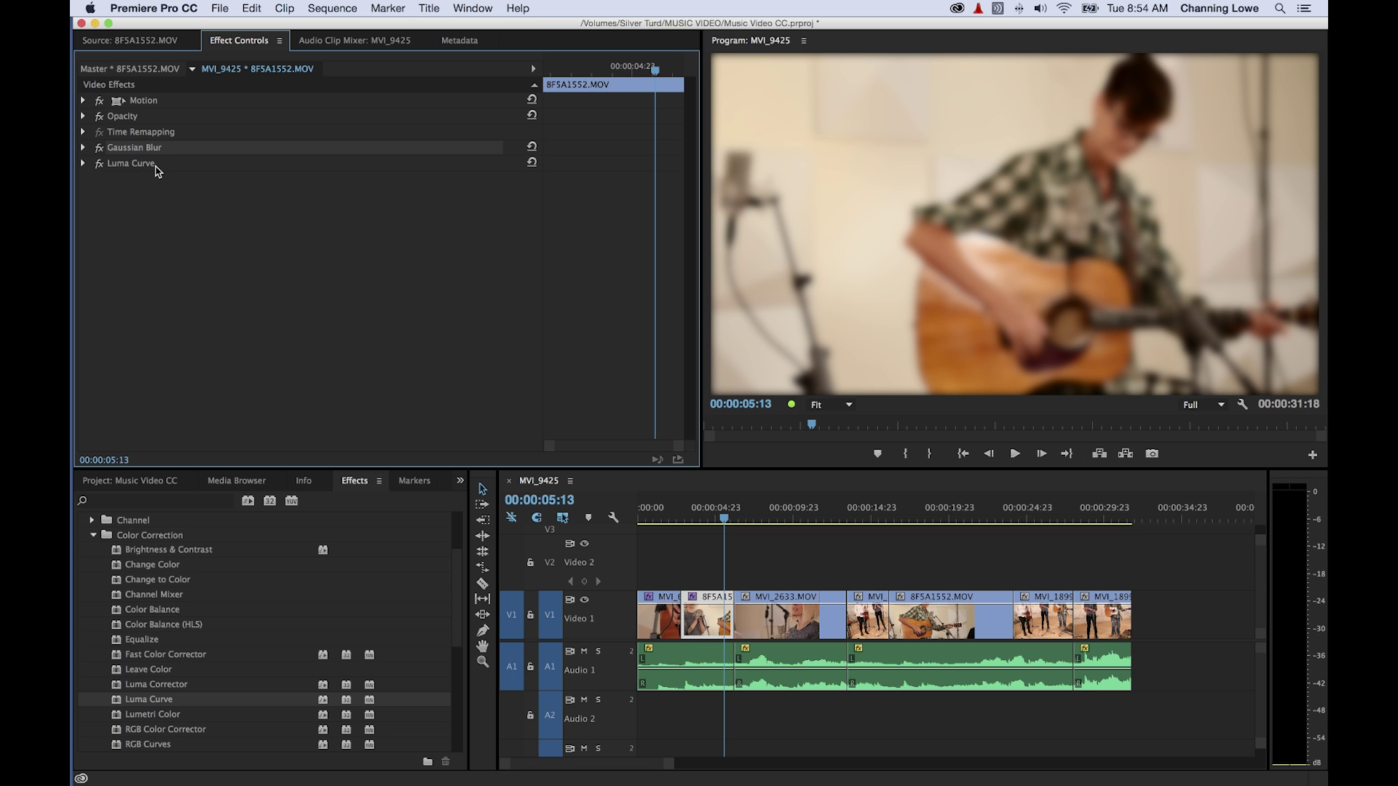
key("Delete")
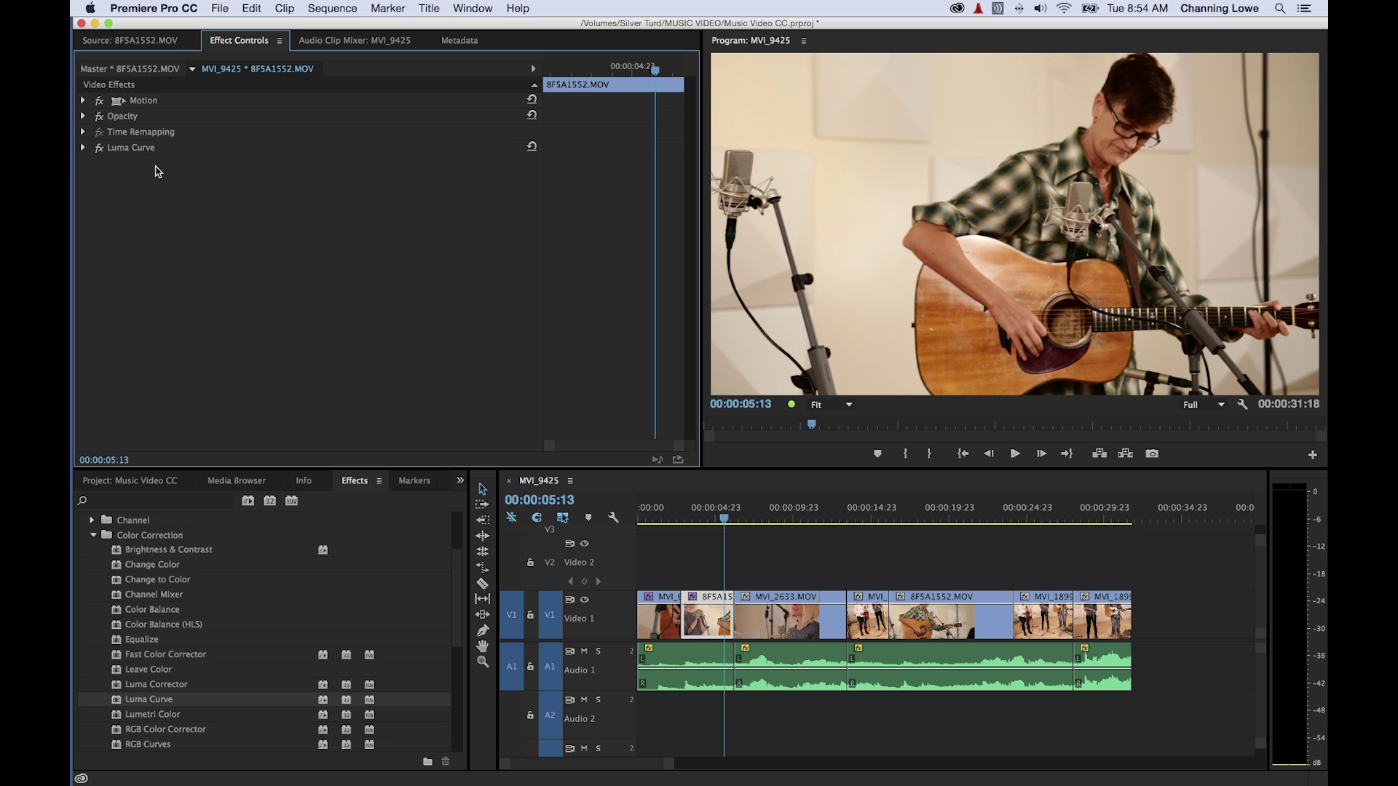
key("super+z")
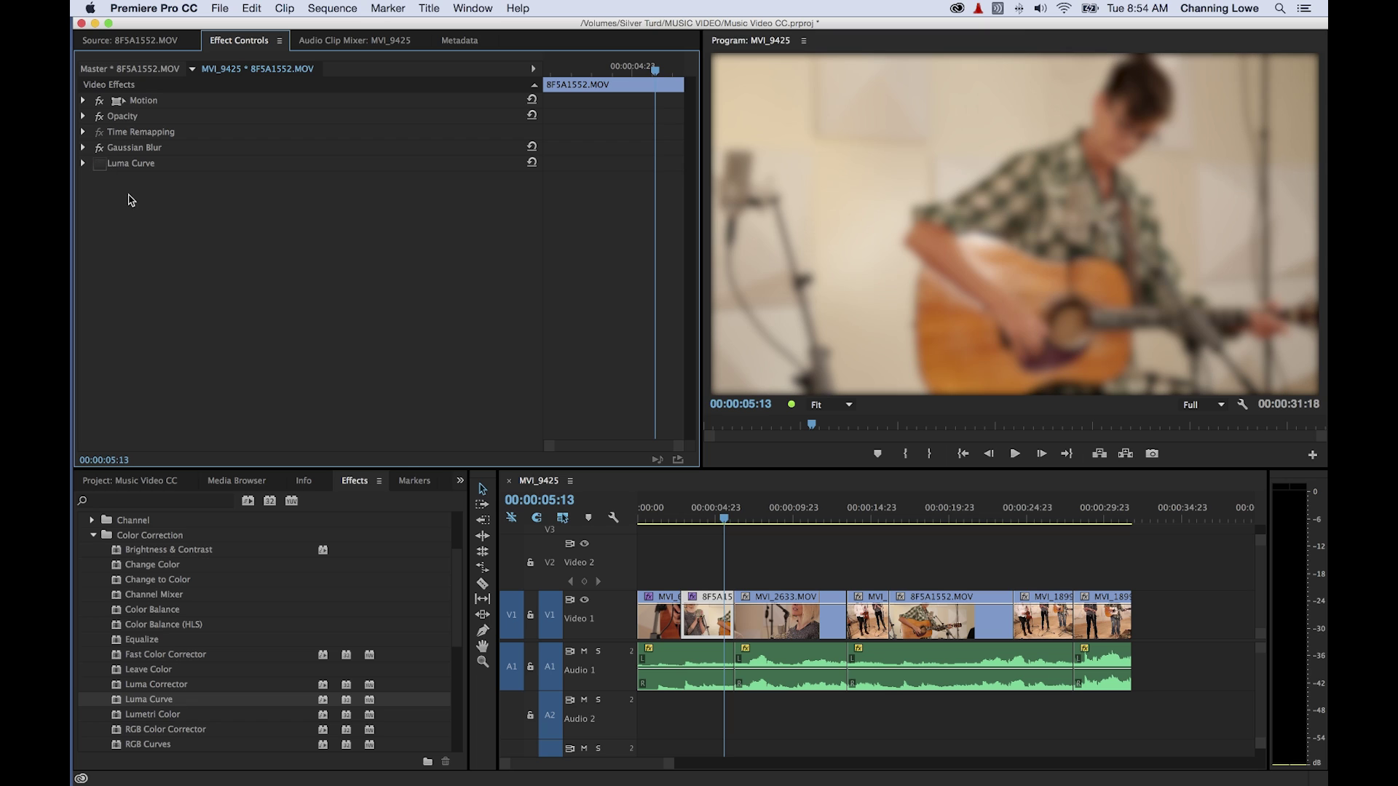
Step: Turn the Luma Curve effect back on for the second clip
left_click(99, 163)
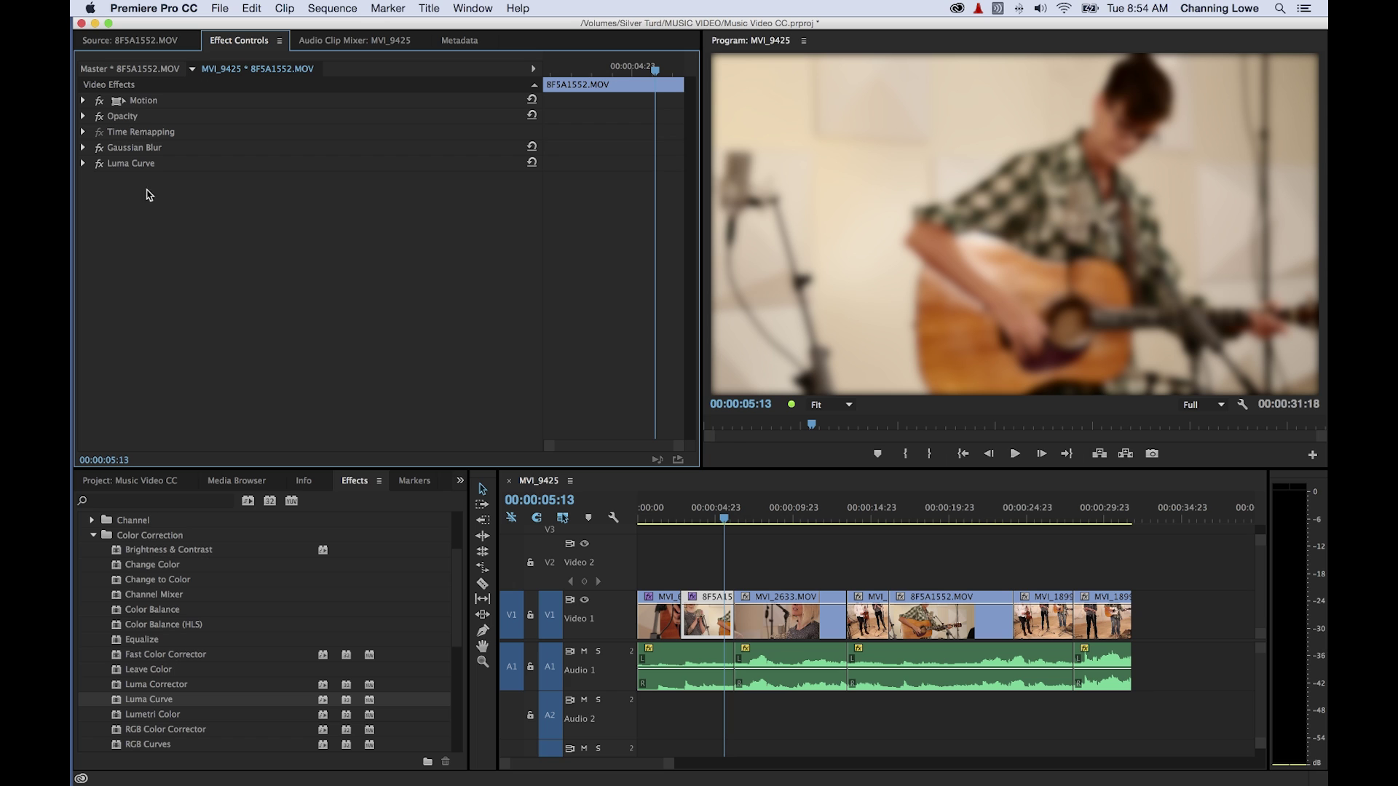
Step: Place the playhead at 00:00:04:10 and step it back frame by frame to 00:00:03:16 to examine the second clip
left_click(707, 518)
left_click_drag(707, 518, 706, 518)
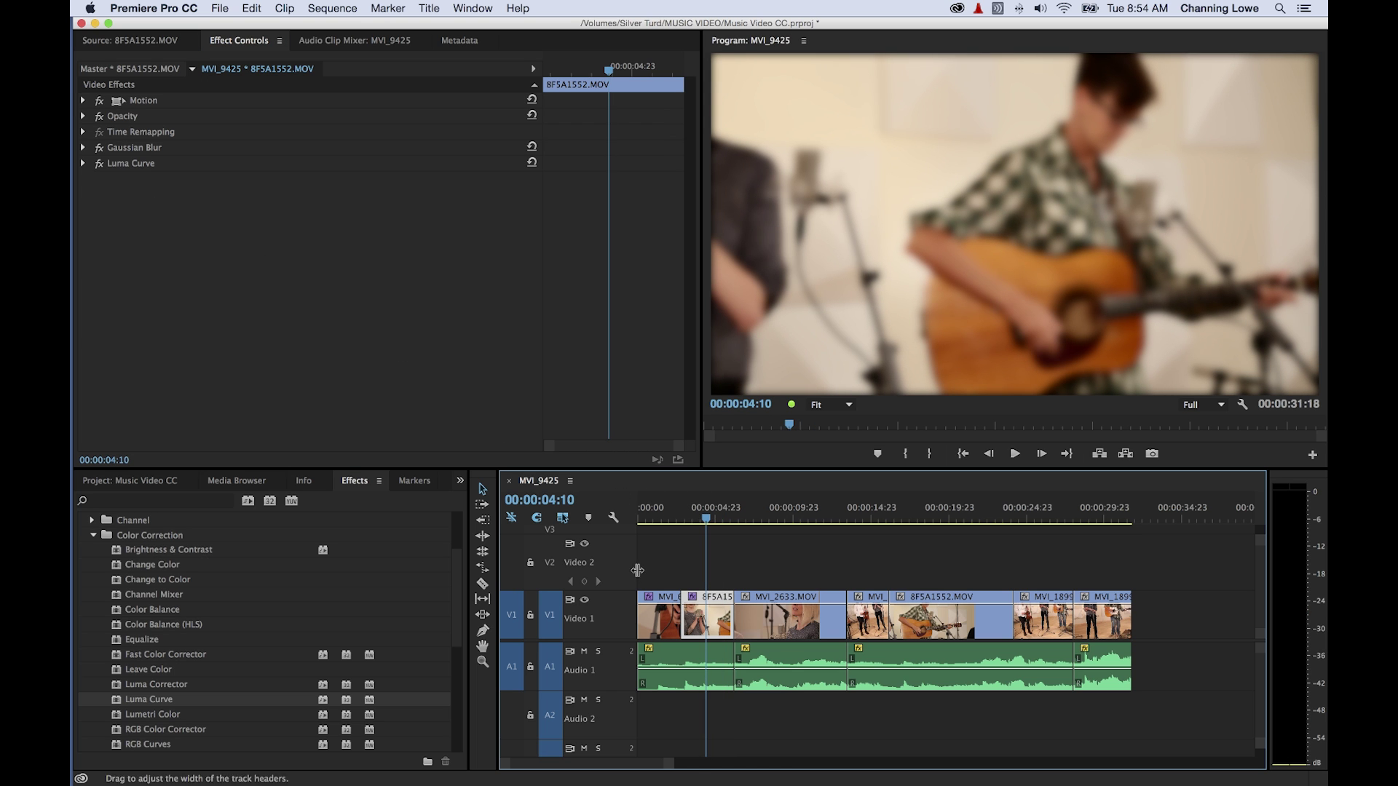
key("Left")
key("Left")
key("Left")
key("Left")
key("Left")
key("Left")
key("Left")
key("Left")
key("Left")
key("Left")
key("Left")
key("Left")
key("Left")
key("Left")
key("Left")
key("Left")
key("Left")
key("Left")
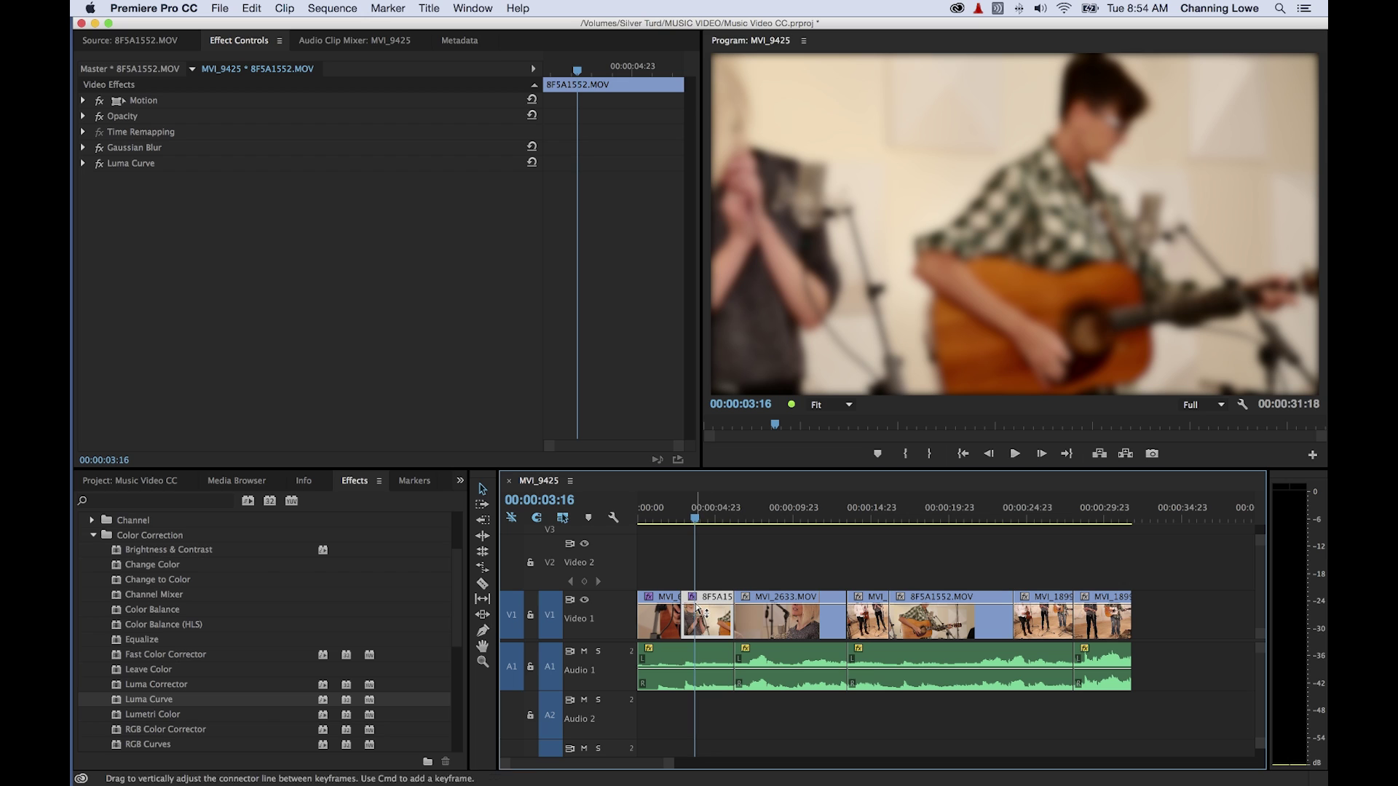
Step: Copy the Gaussian Blur and Luma Curve effects from the second clip and paste them onto the MVI_2633.MOV clip
left_click(149, 198)
left_click(126, 152)
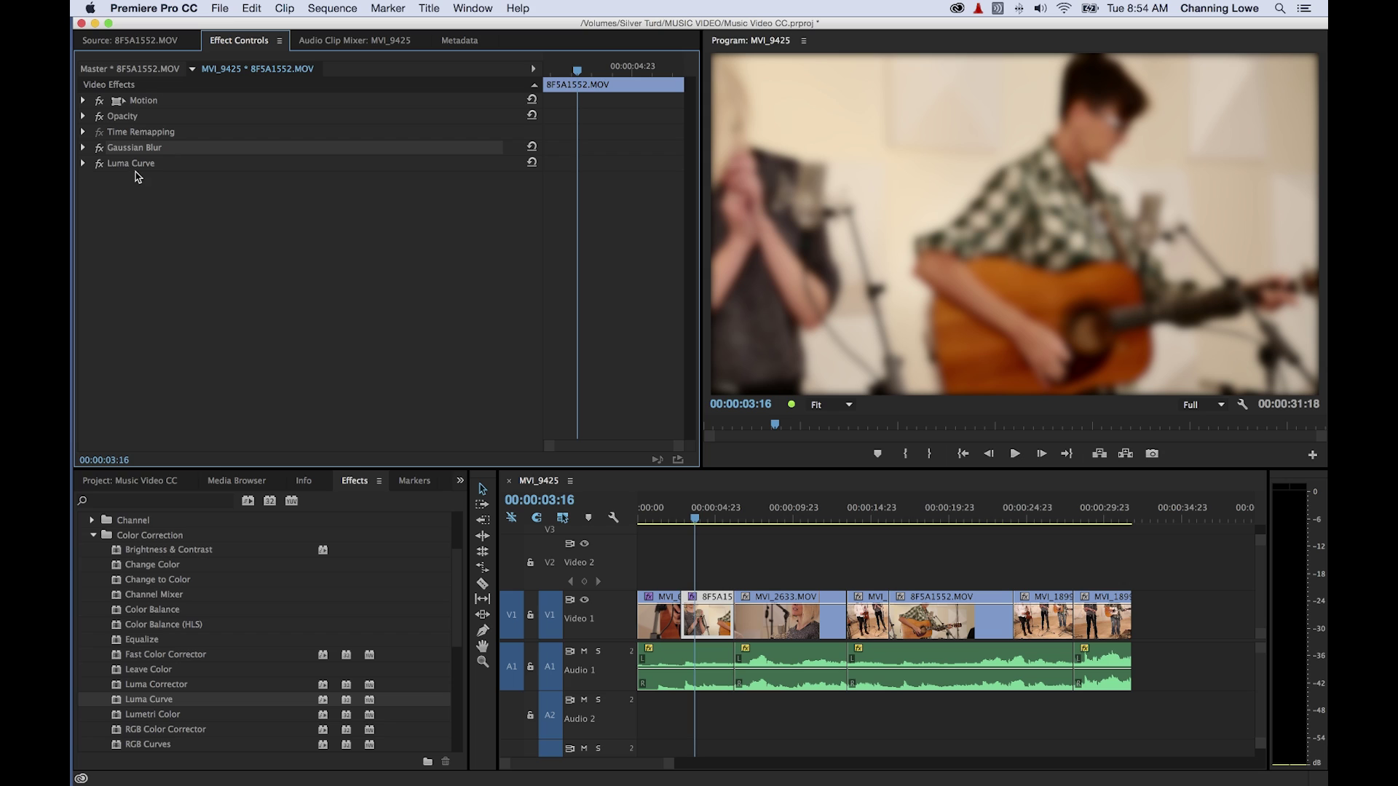
left_click(139, 164, "shift")
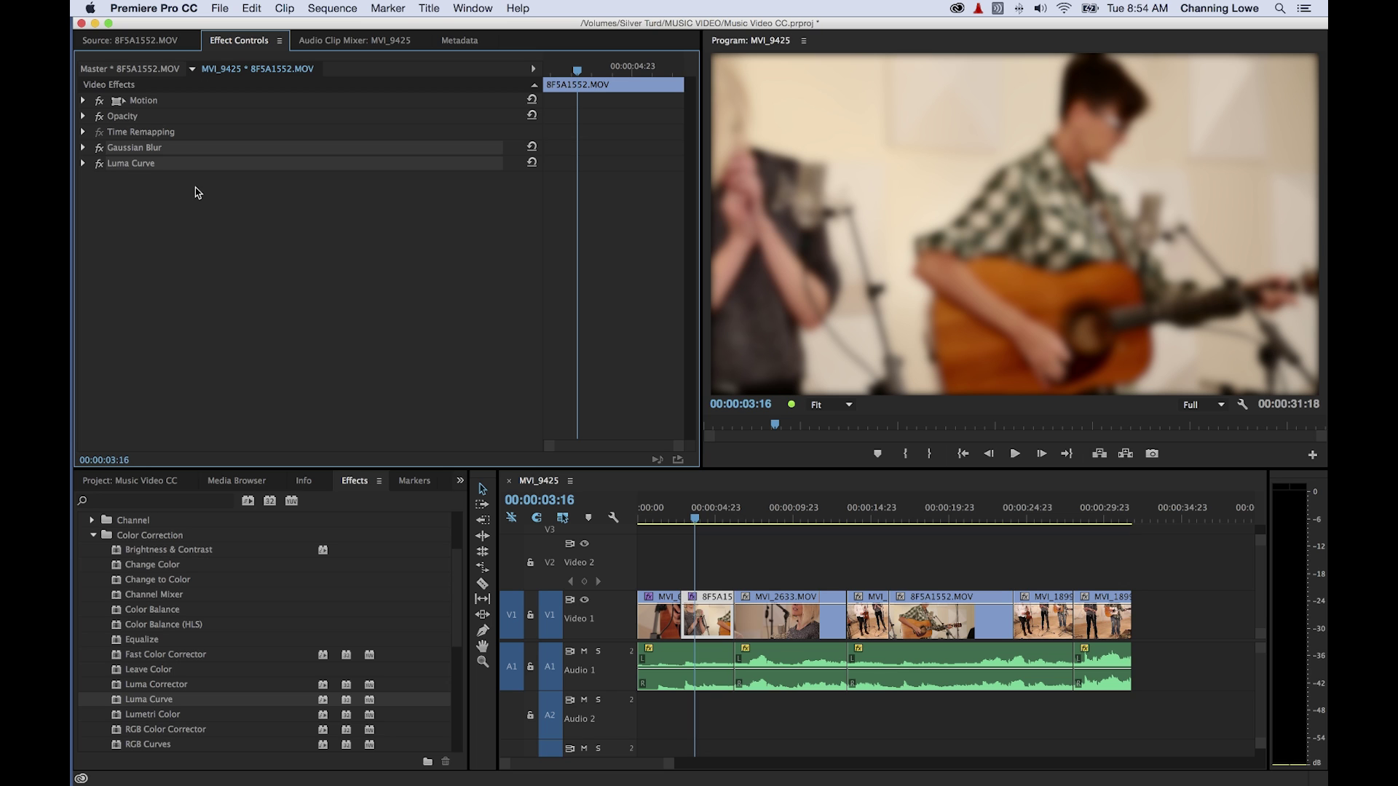
left_click(768, 518)
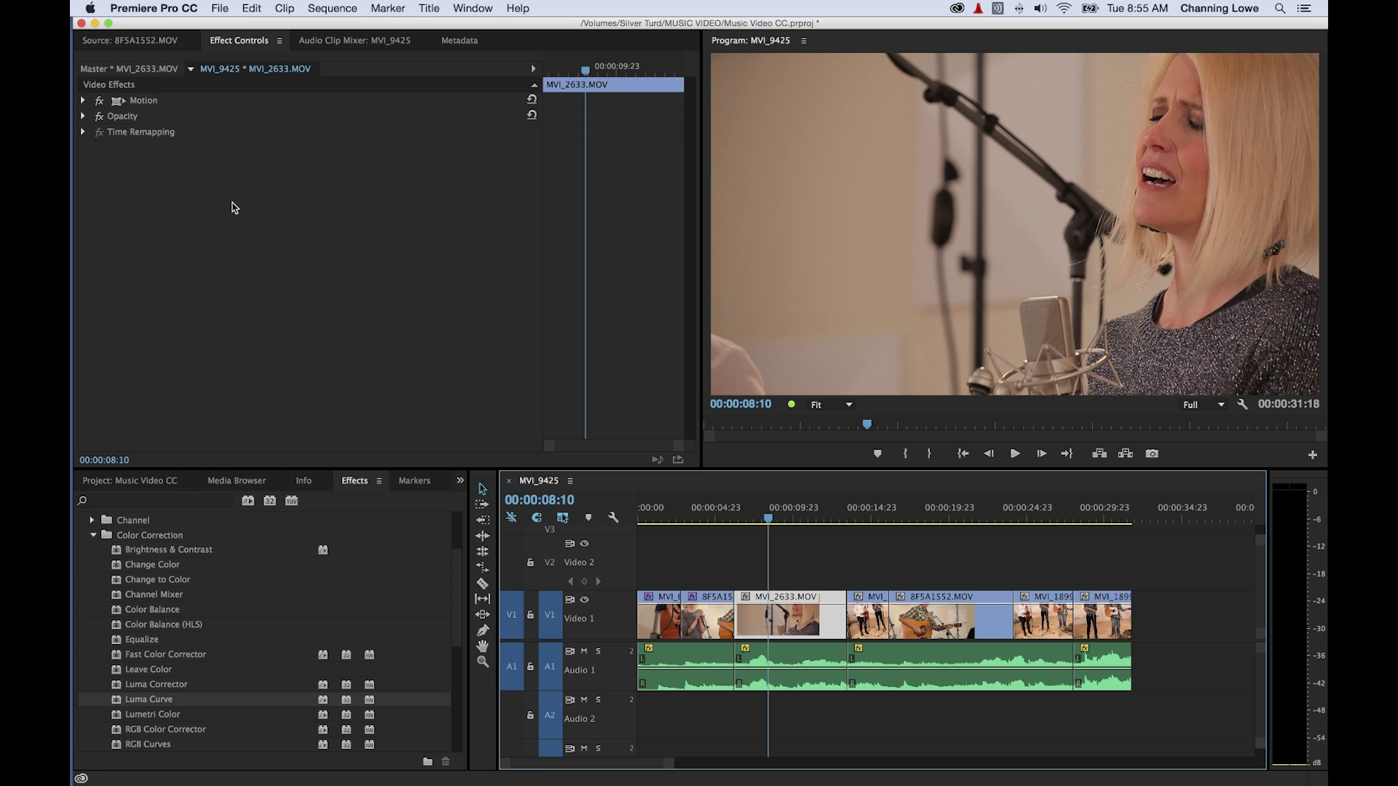
key("super+v")
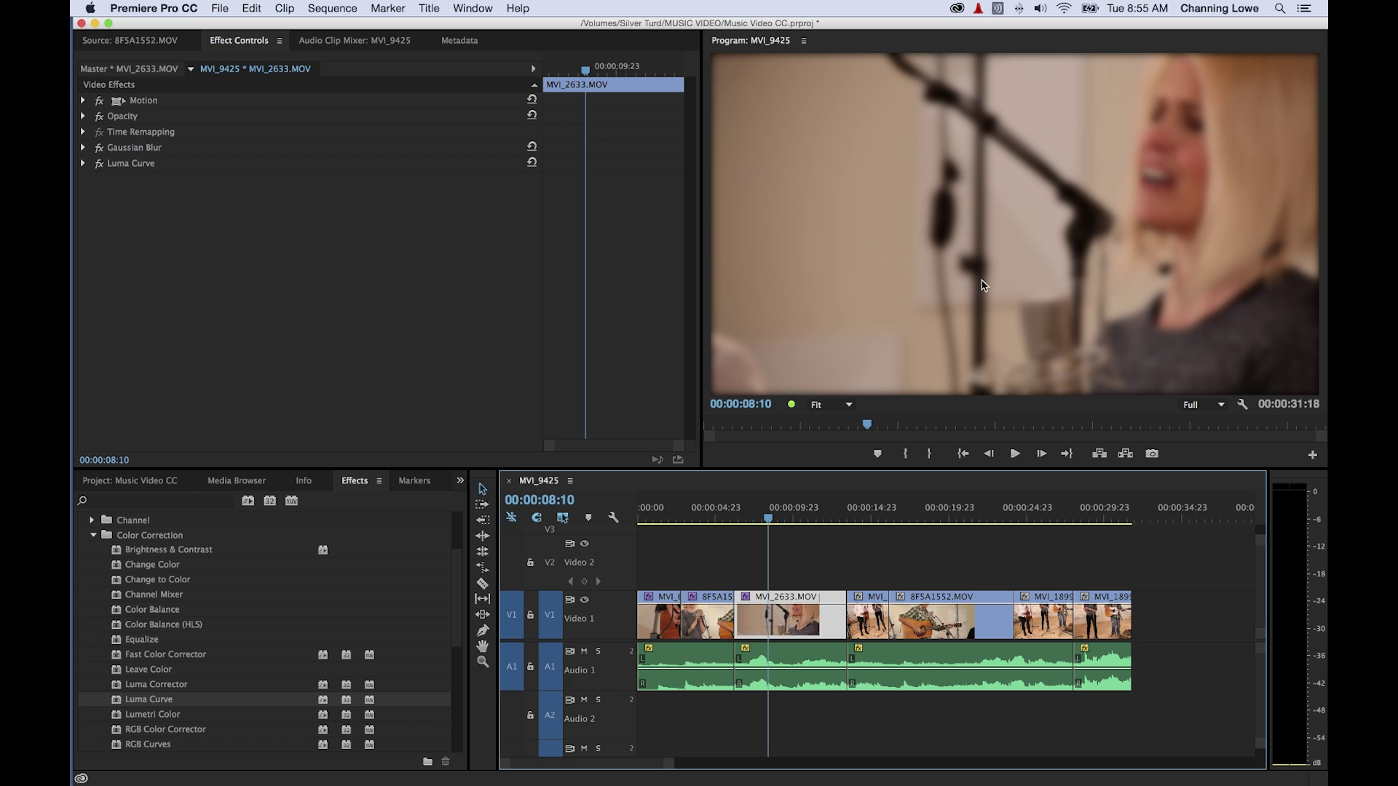
Step: Move the playhead back to 00:00:05:10 and copy the second clip, 8F5A1552.MOV, with its attributes
left_click(721, 517)
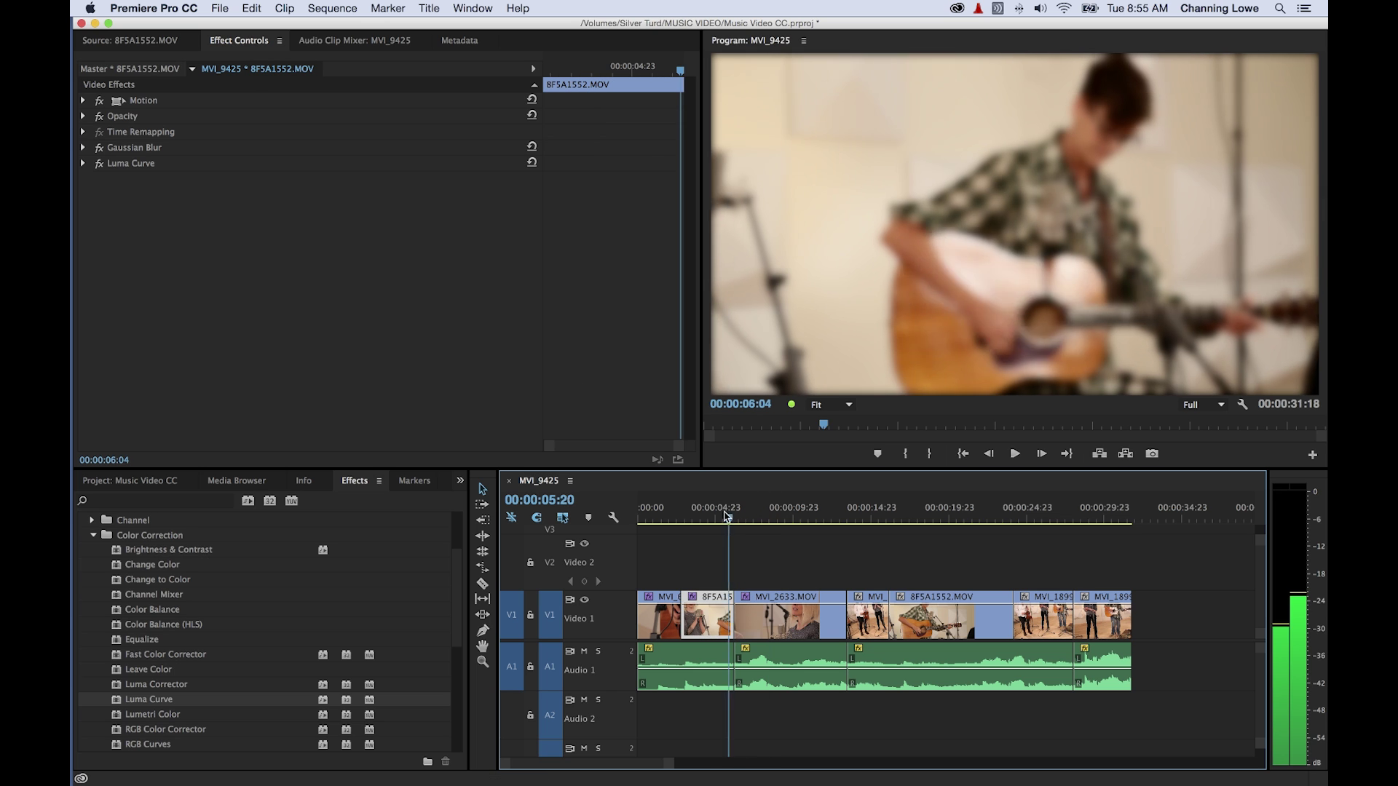
right_click(707, 619)
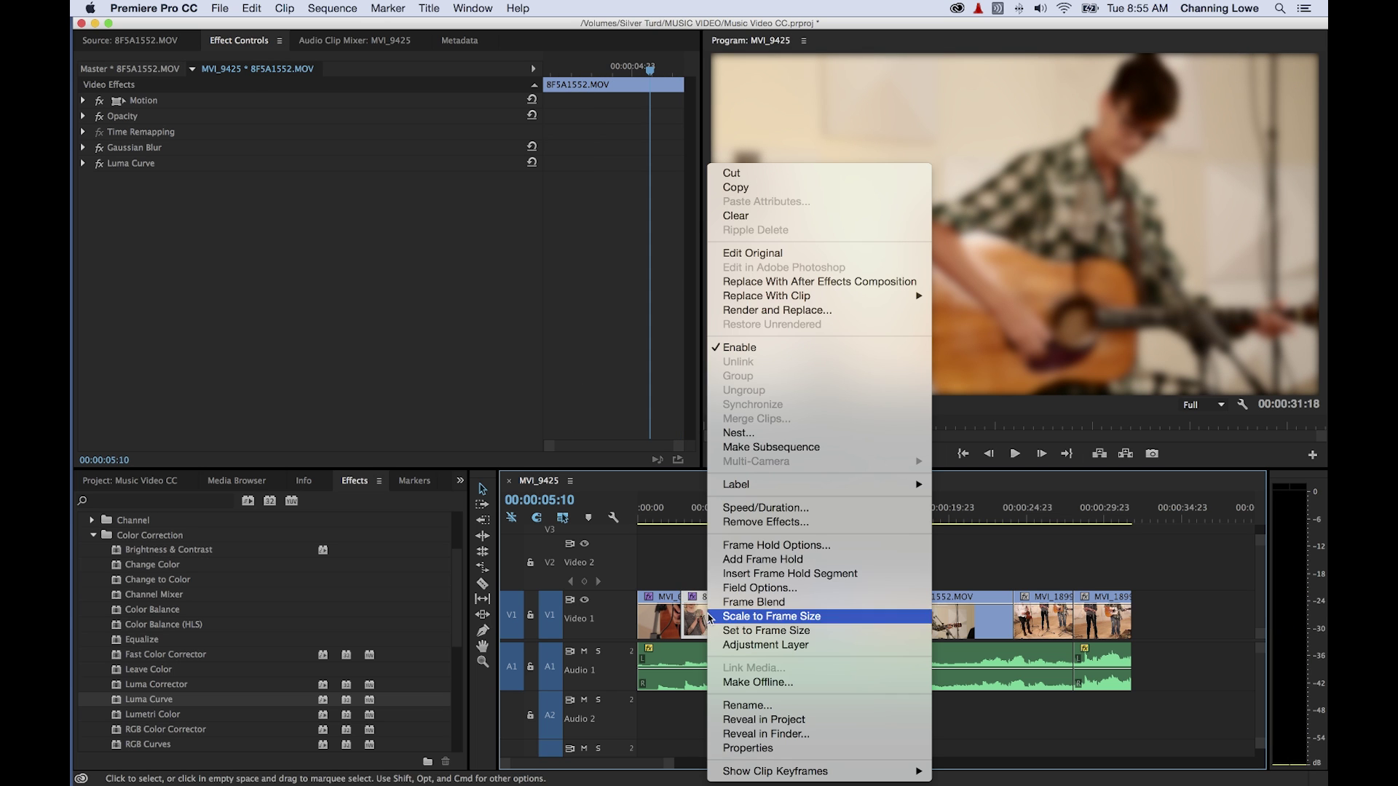
left_click(735, 187)
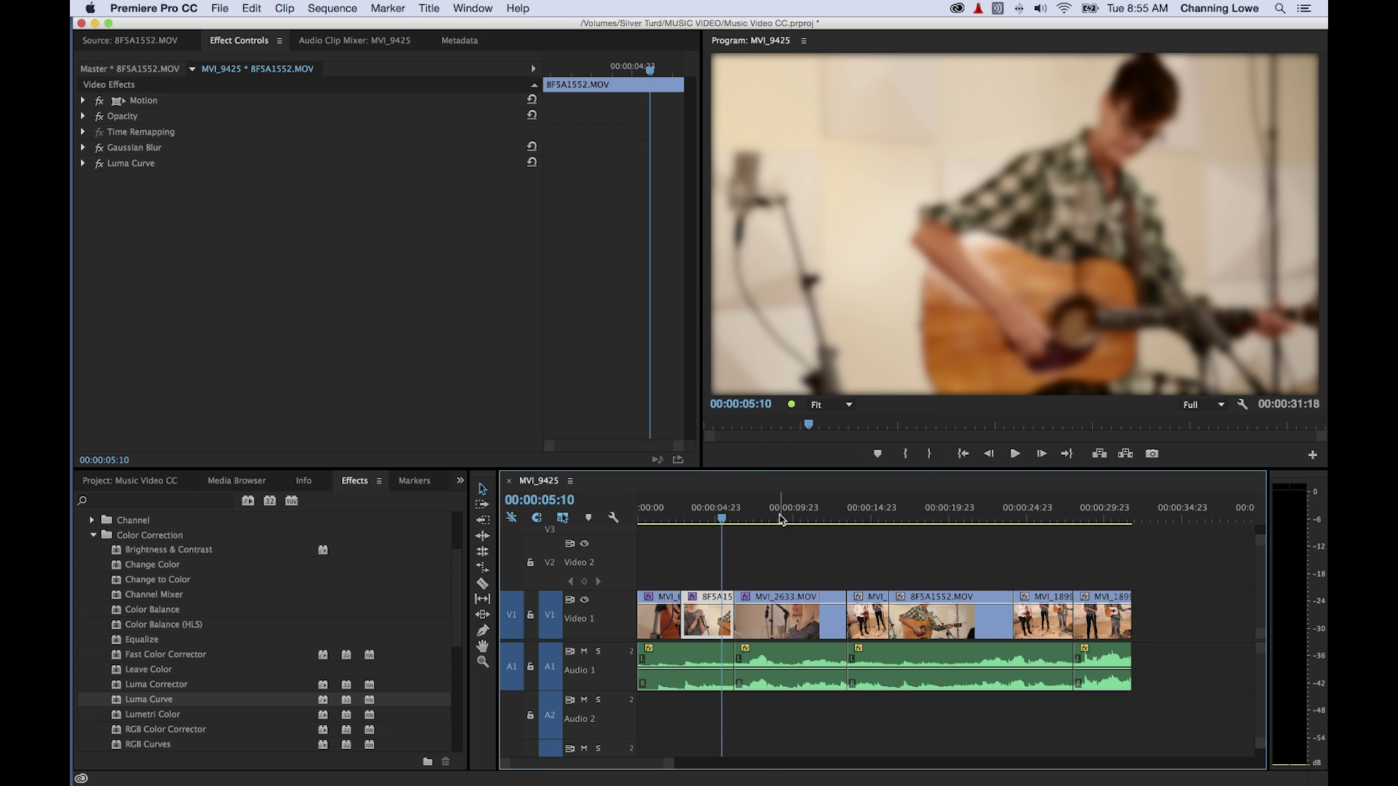
Step: Paste the copied Gaussian Blur and Luma Curve attributes, without Motion, onto the fifth clip, 8F5A1552.MOV, and undo the paste
left_click(948, 518)
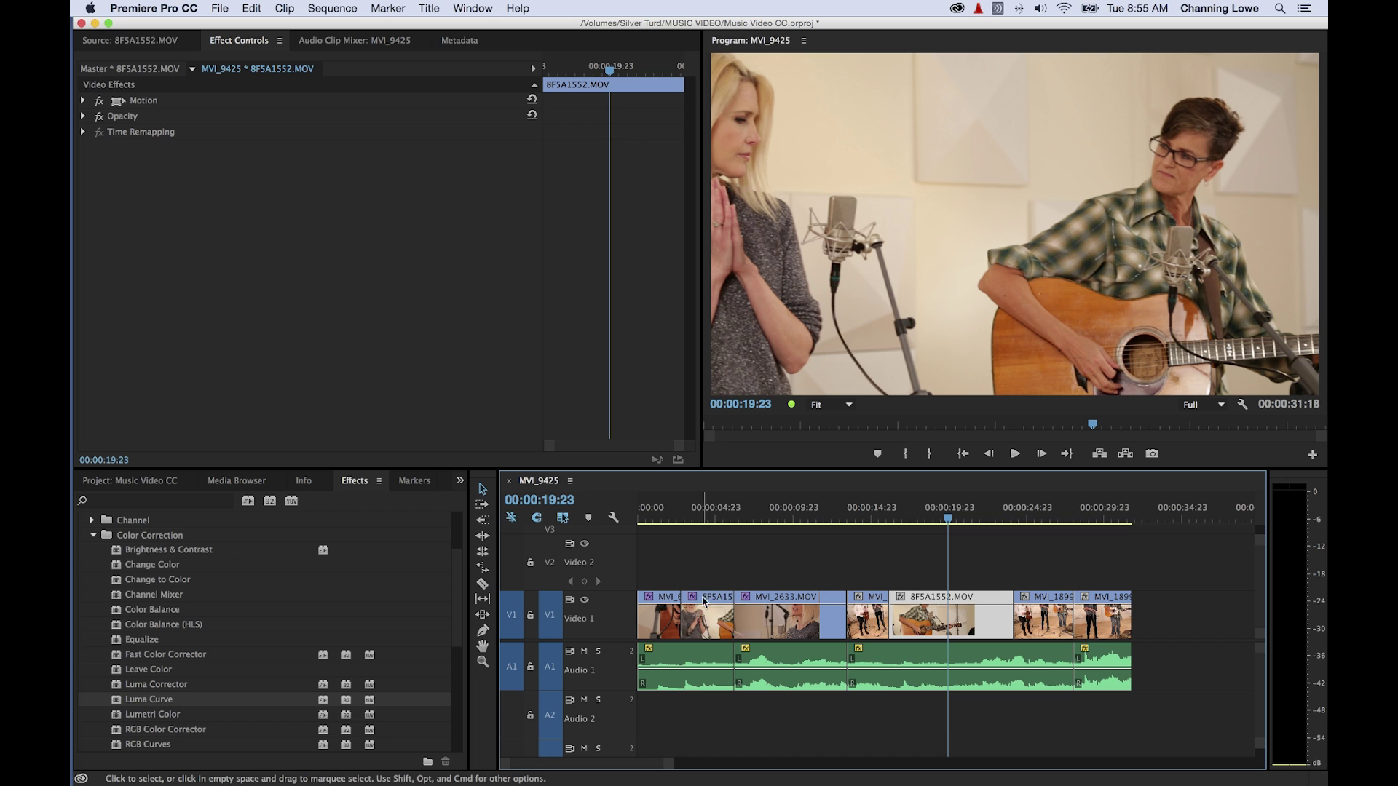
right_click(948, 618)
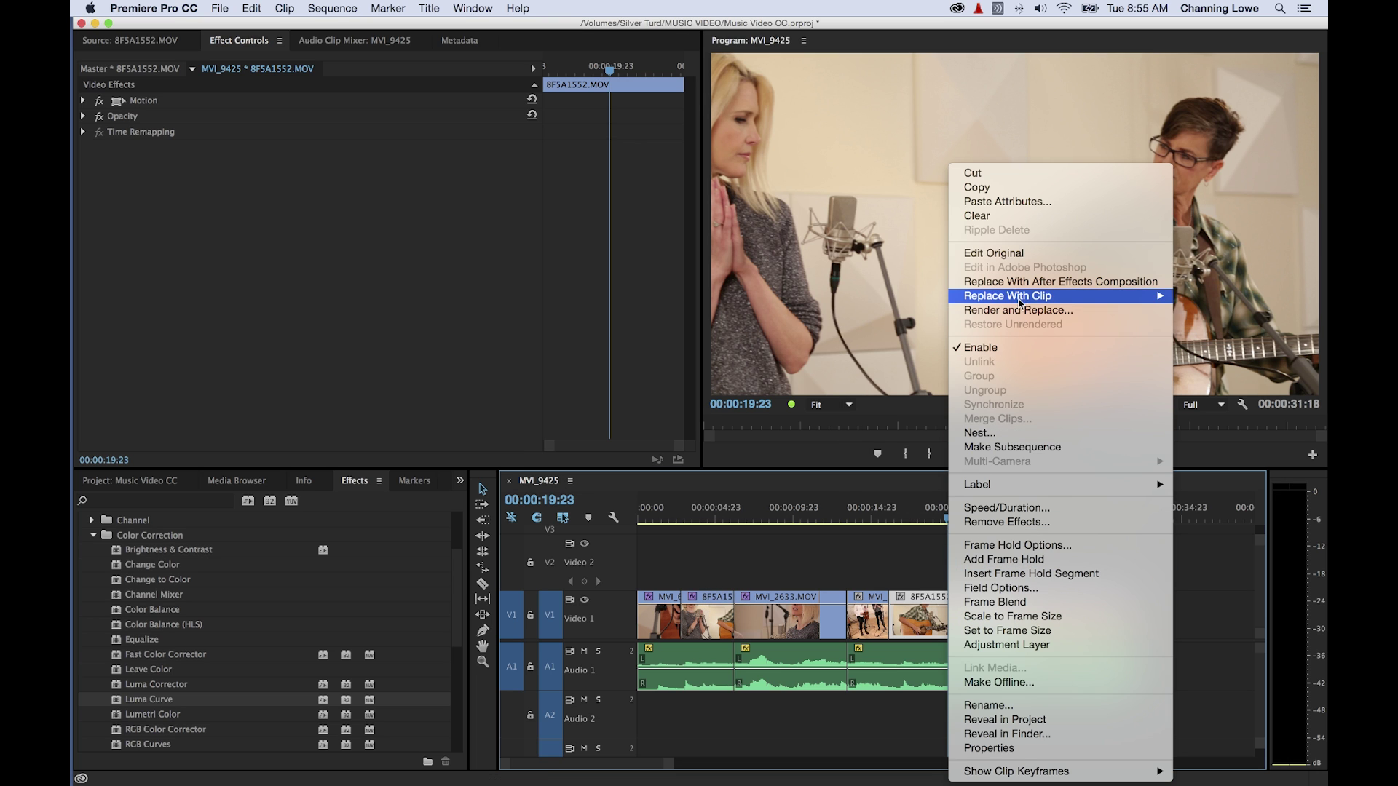
left_click(1024, 205)
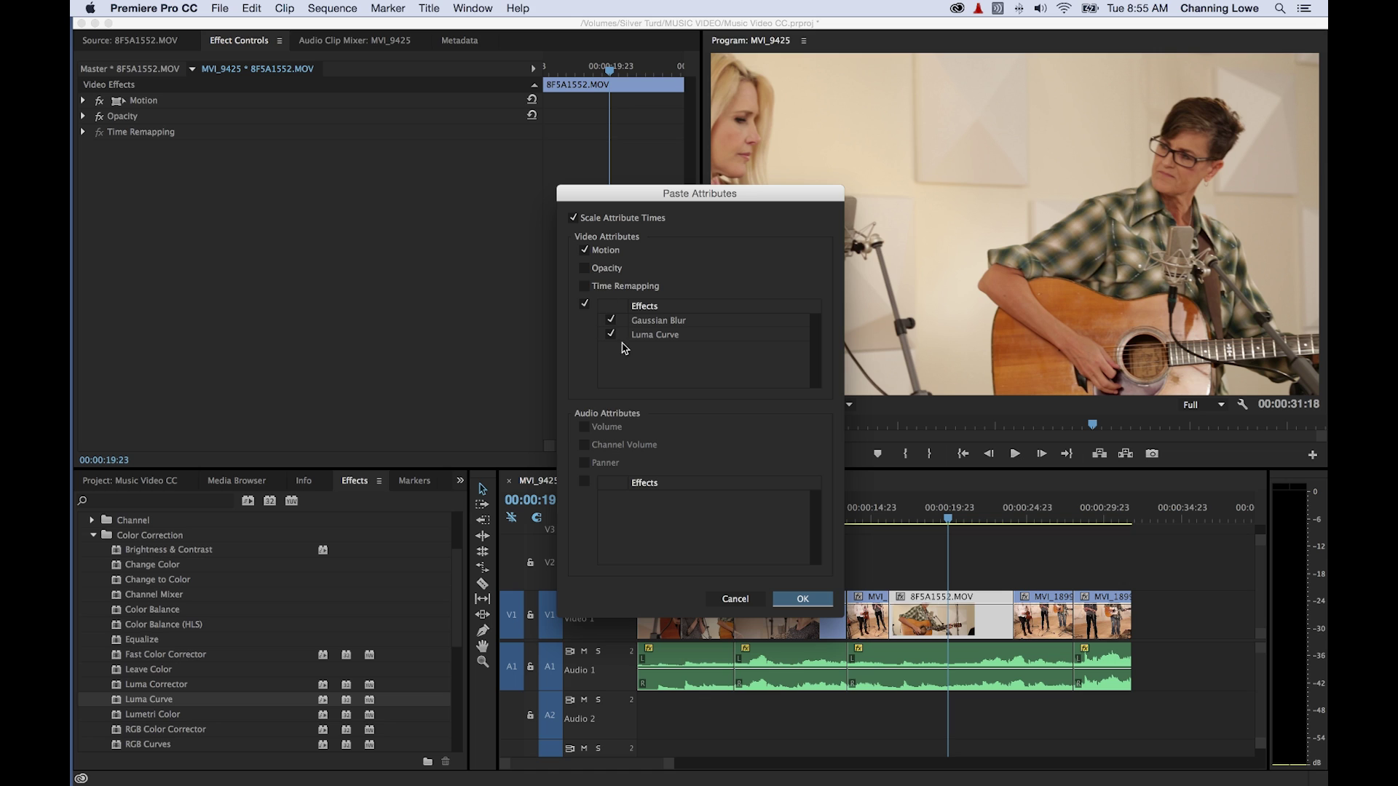
left_click(584, 250)
left_click(802, 598)
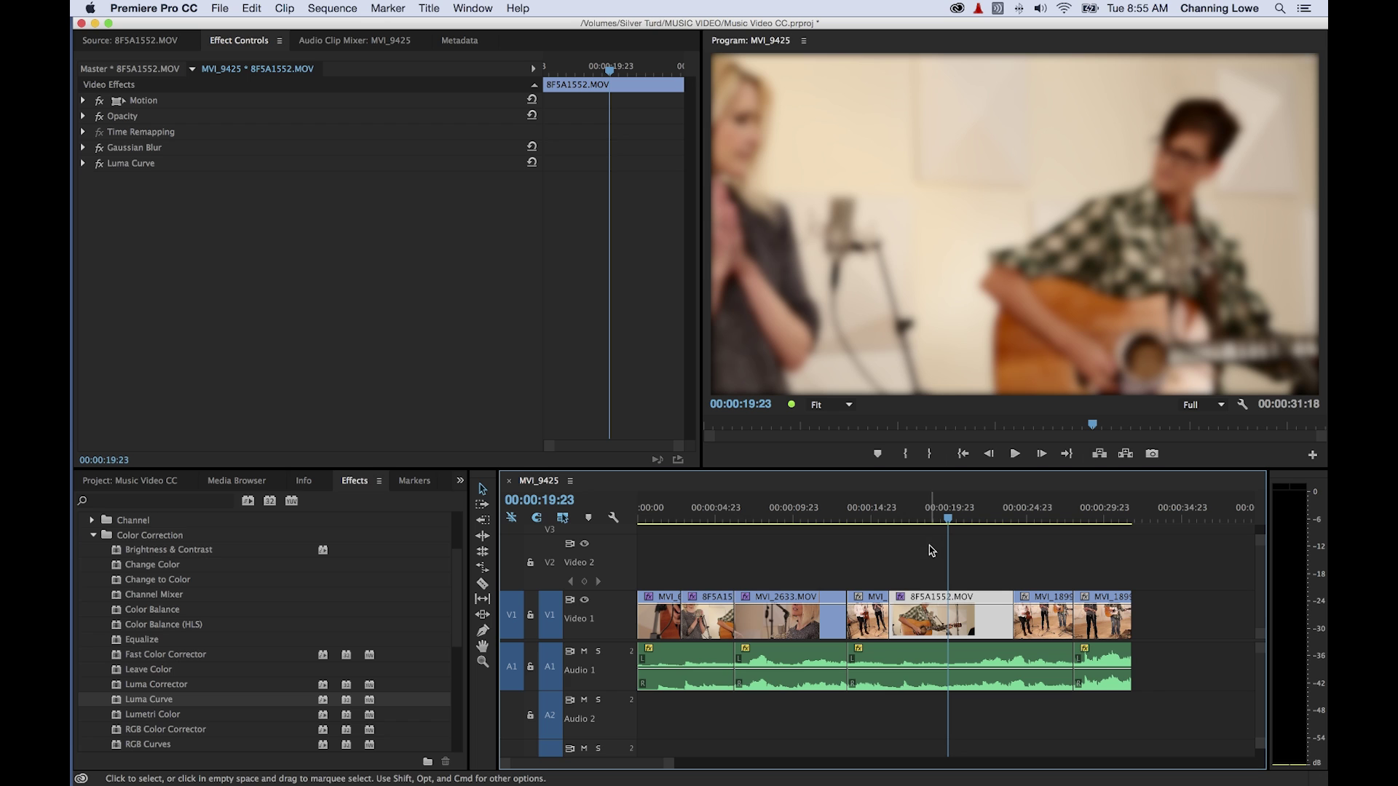
key("super+z")
Step: Paste the copied Gaussian Blur and Luma Curve attributes onto the last four clips together and scrub through them to check
left_click_drag(894, 529, 1100, 633)
left_click(904, 517)
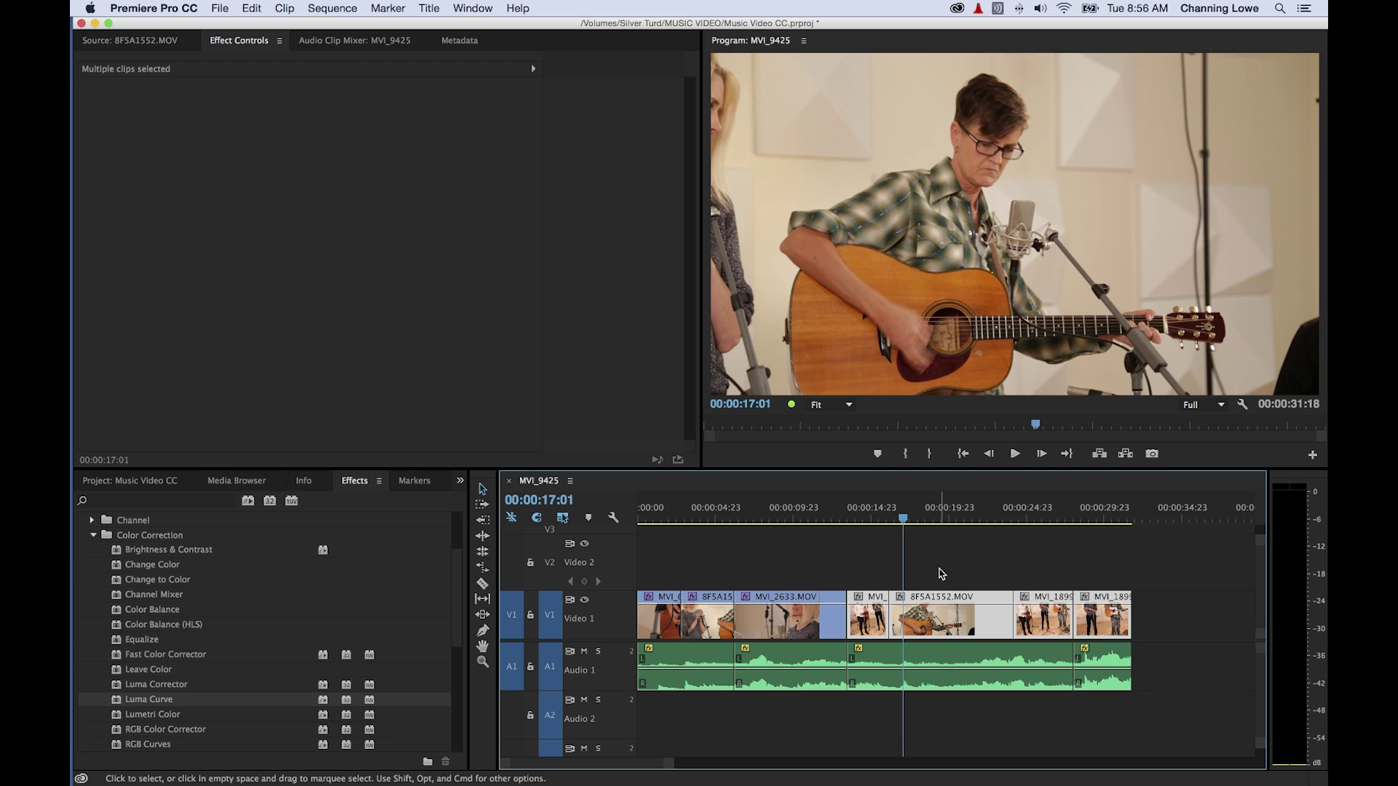
right_click(942, 618)
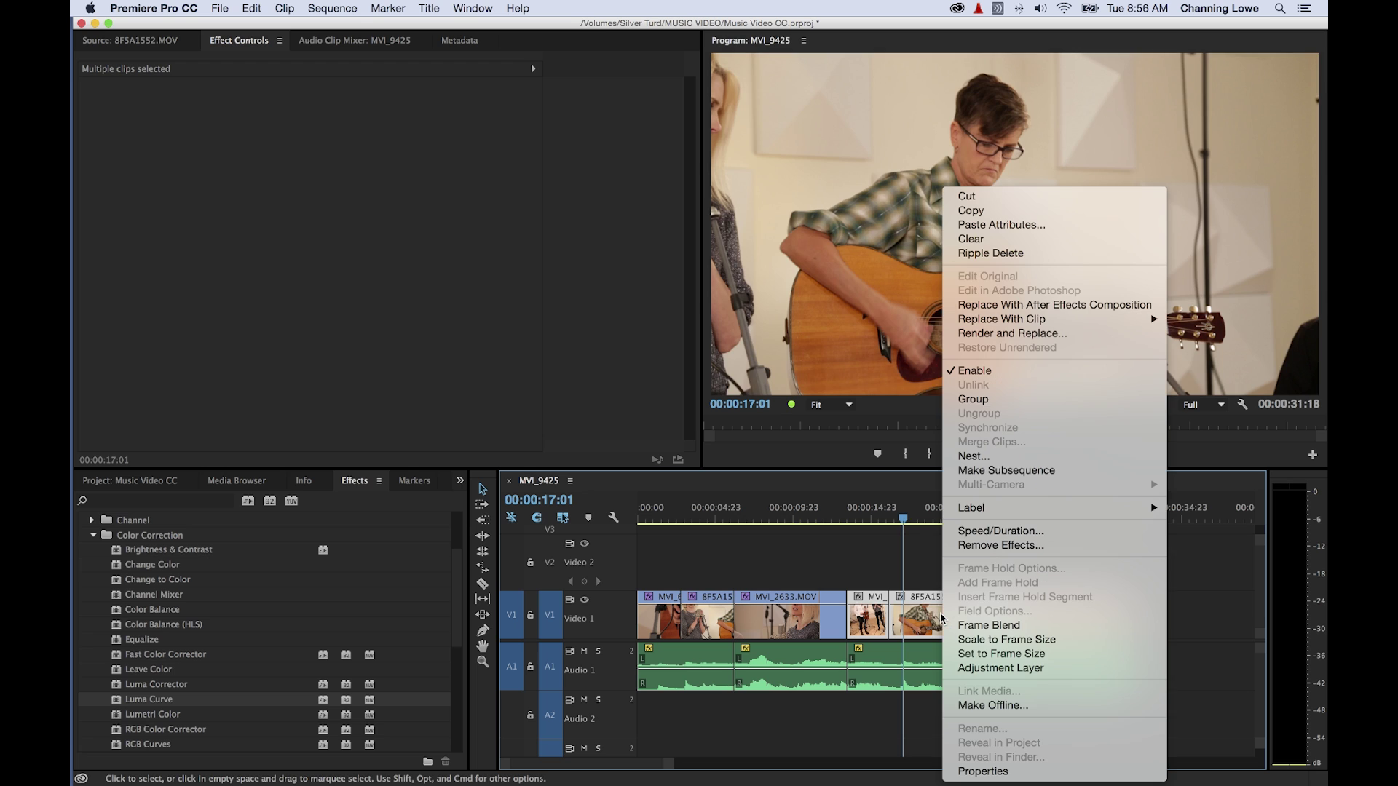
left_click(1009, 226)
left_click(802, 598)
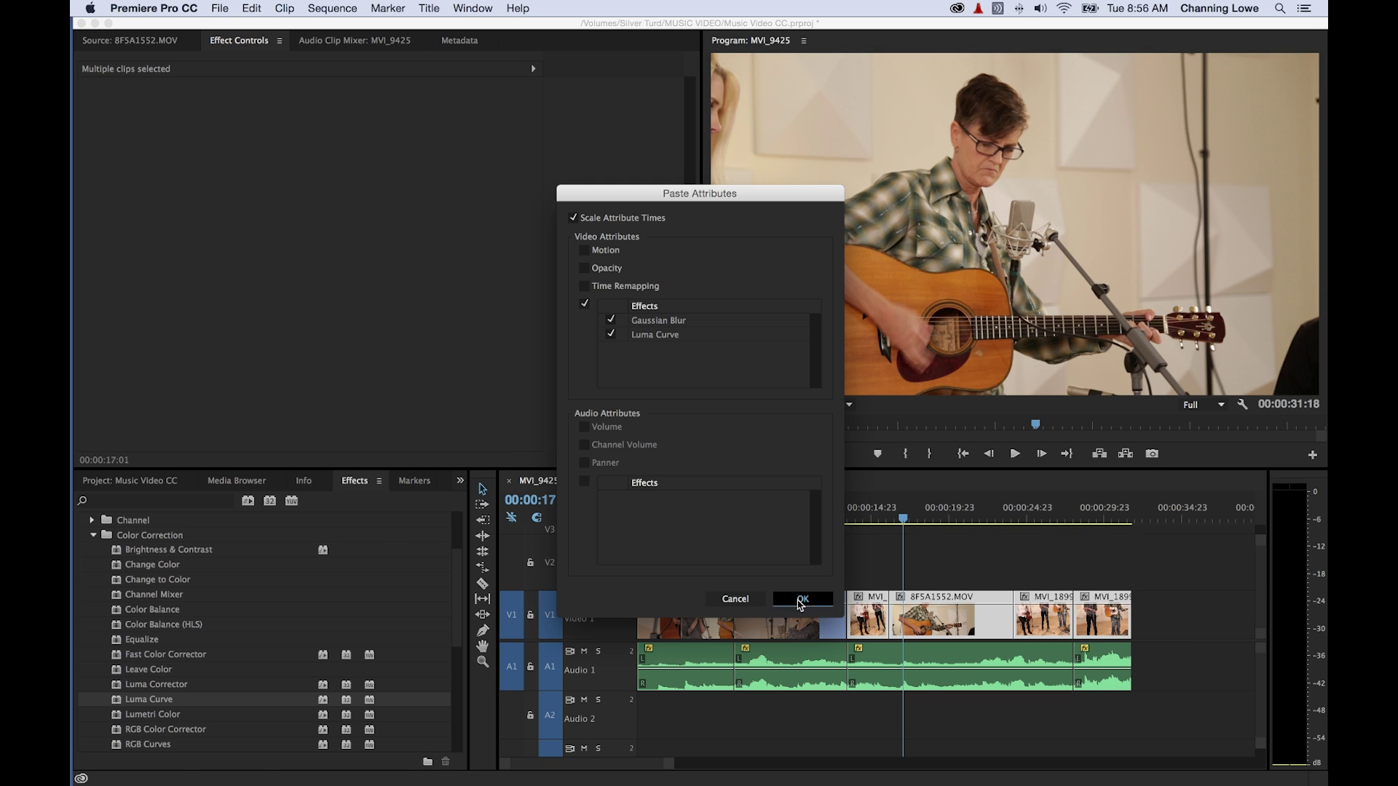
left_click_drag(903, 521, 1099, 543)
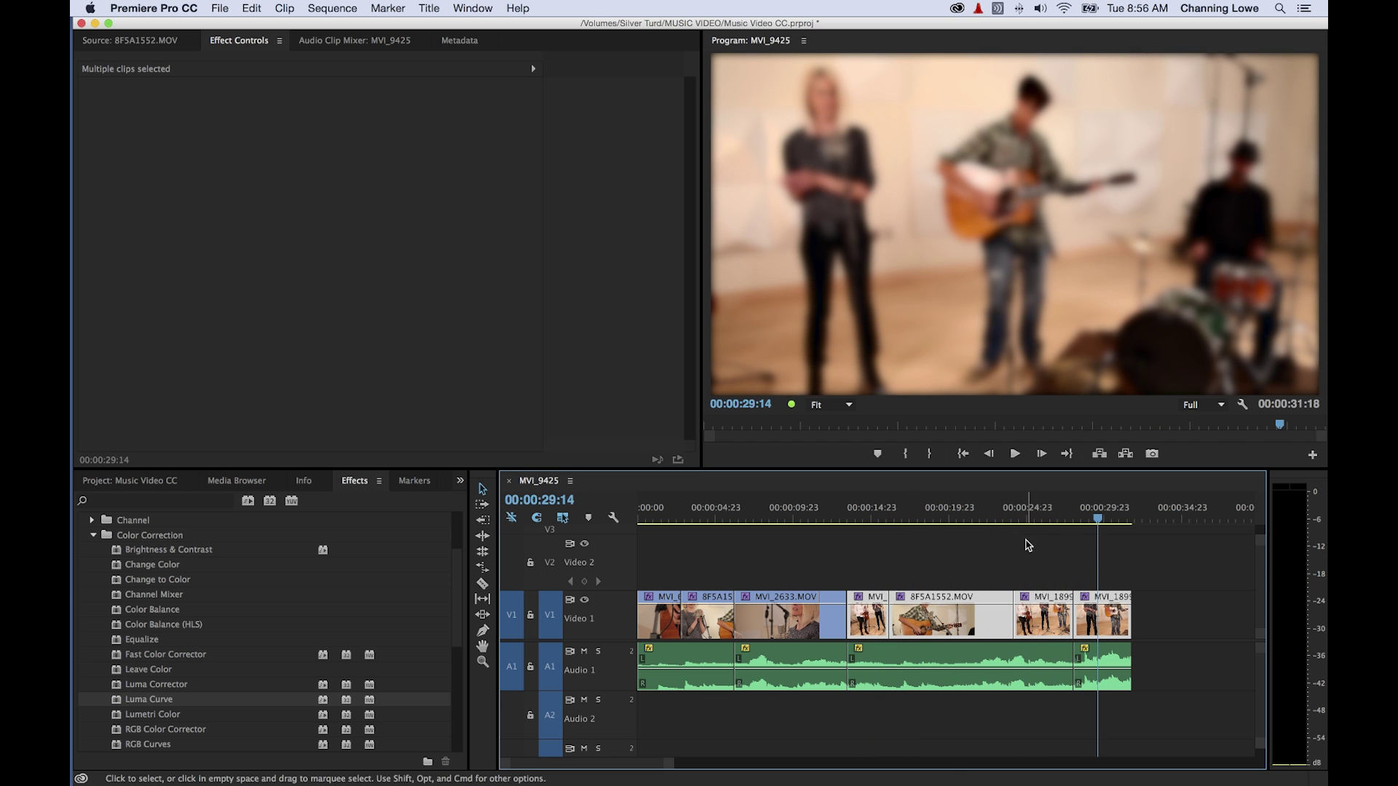
Step: Place the playhead at the fifth clip's start, 00:00:16:05, and select only that 8F5A1552.MOV clip
left_click(895, 518)
left_click(929, 577)
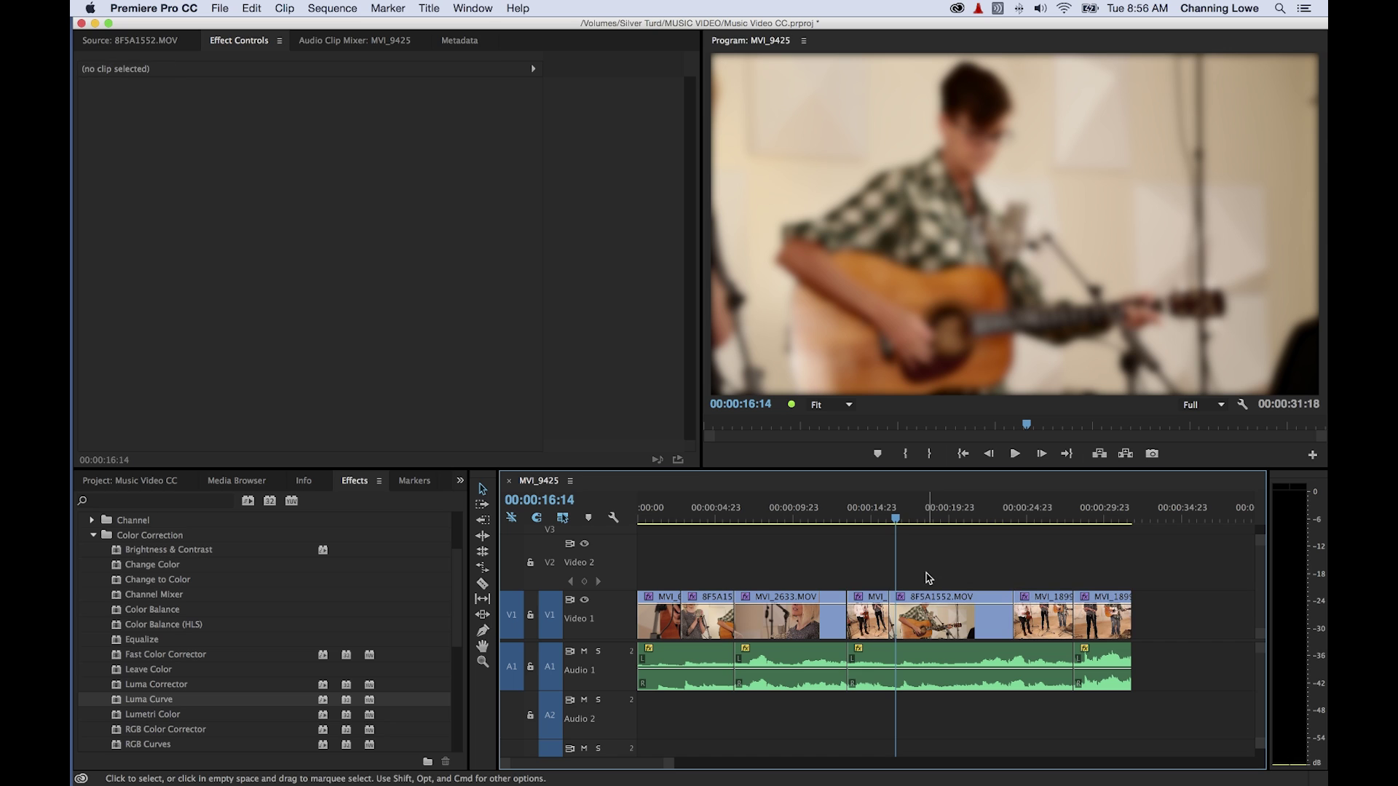
left_click(932, 604)
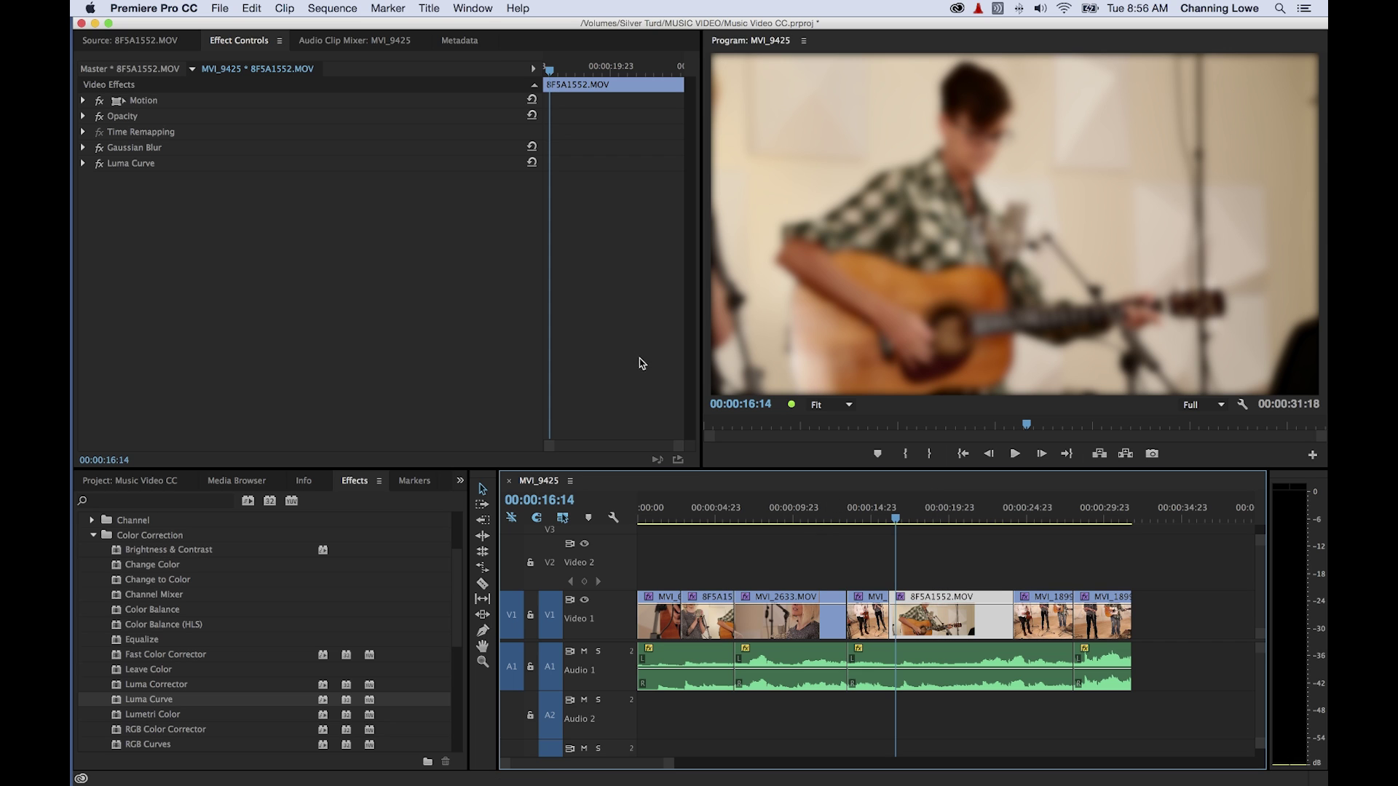
left_click(889, 519)
left_click(923, 566)
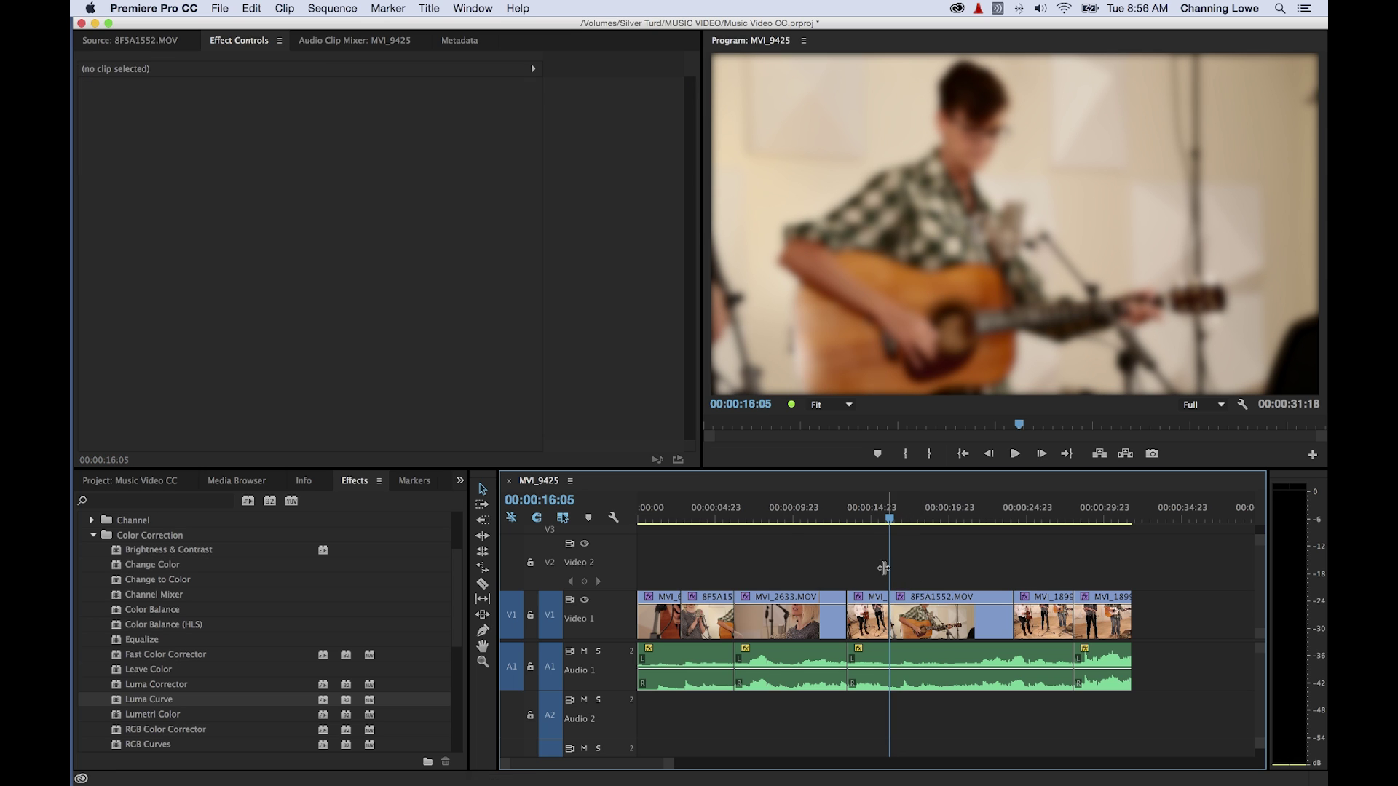
left_click(906, 615)
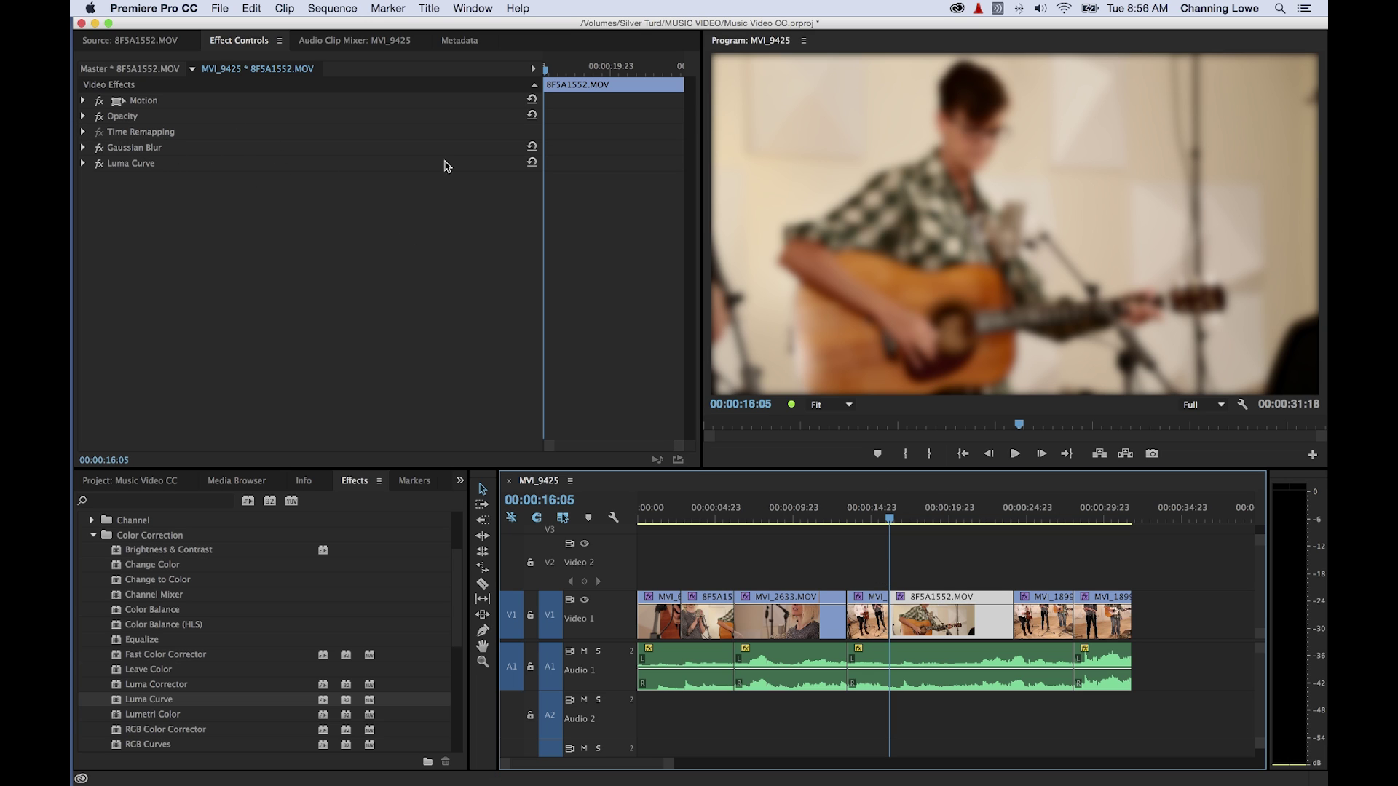
Step: Widen the effect keyframe area and turn on animation for Gaussian Blur's Blurriness at 00:00:16:05
left_click(543, 138)
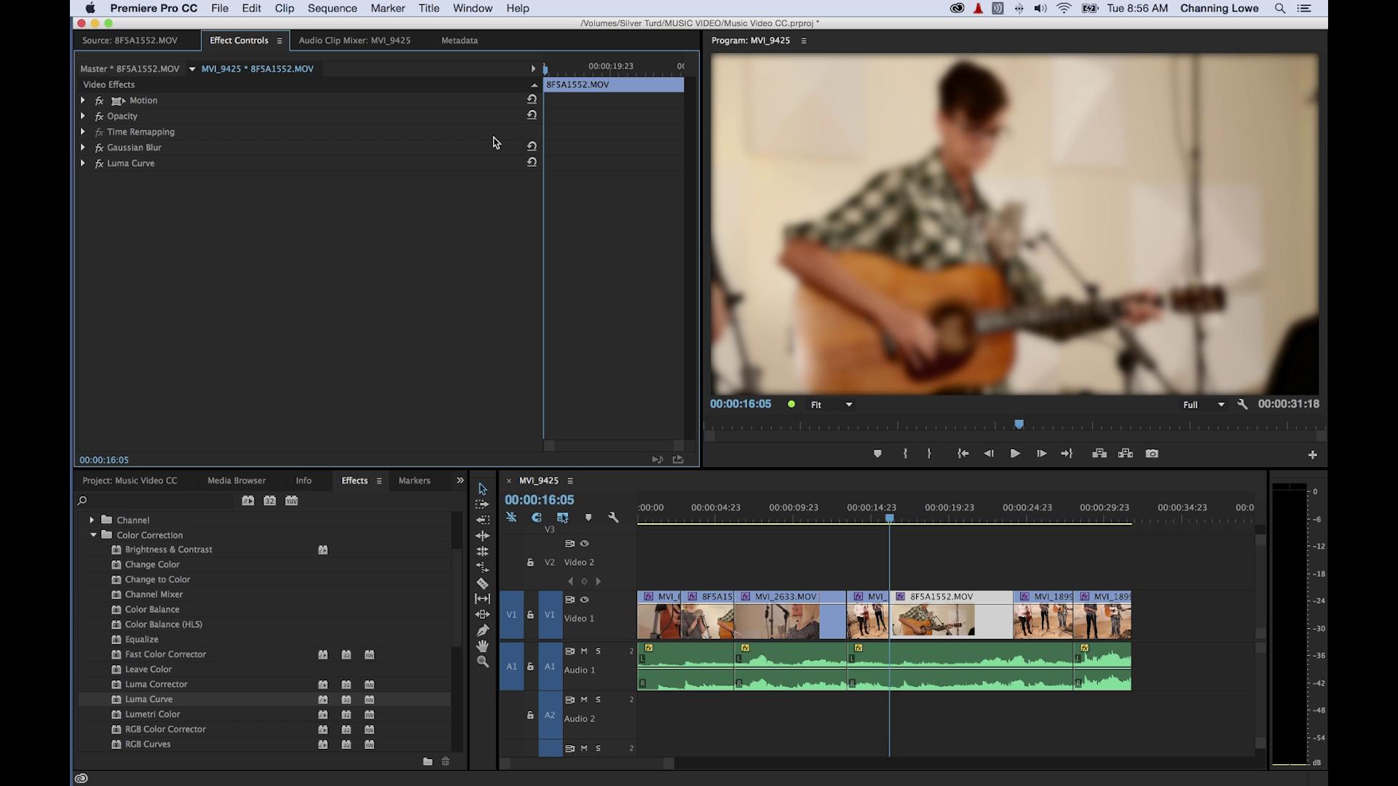
left_click_drag(544, 138, 405, 130)
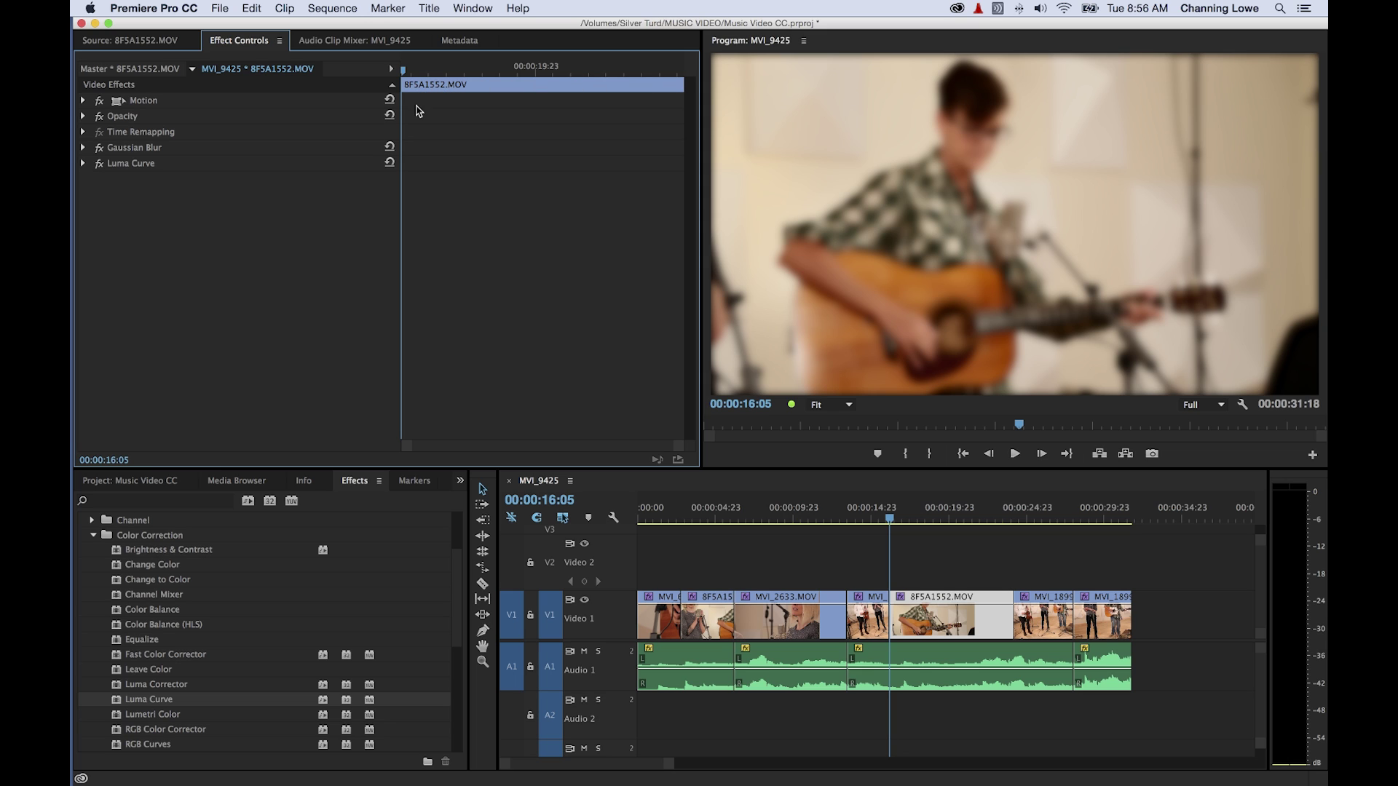
left_click(83, 147)
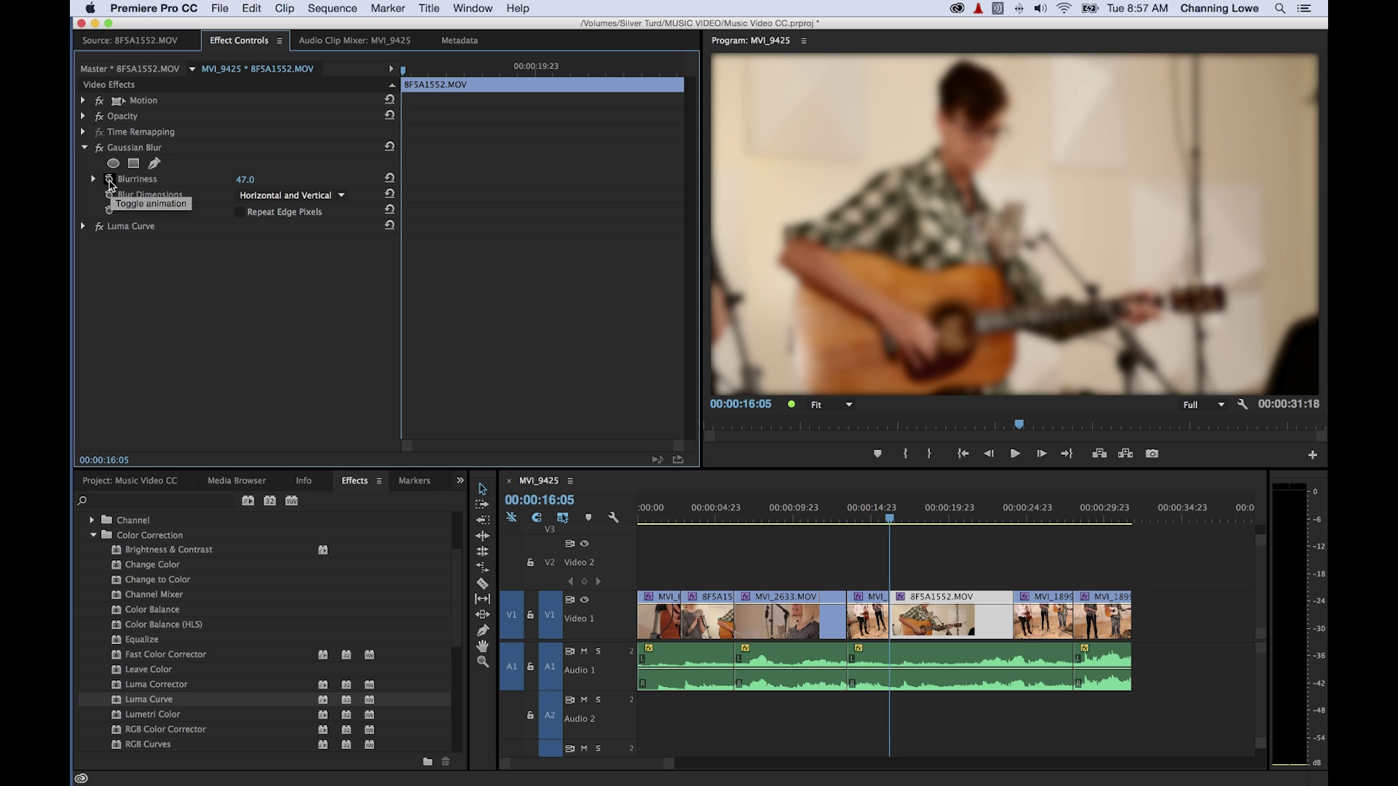
left_click(109, 179)
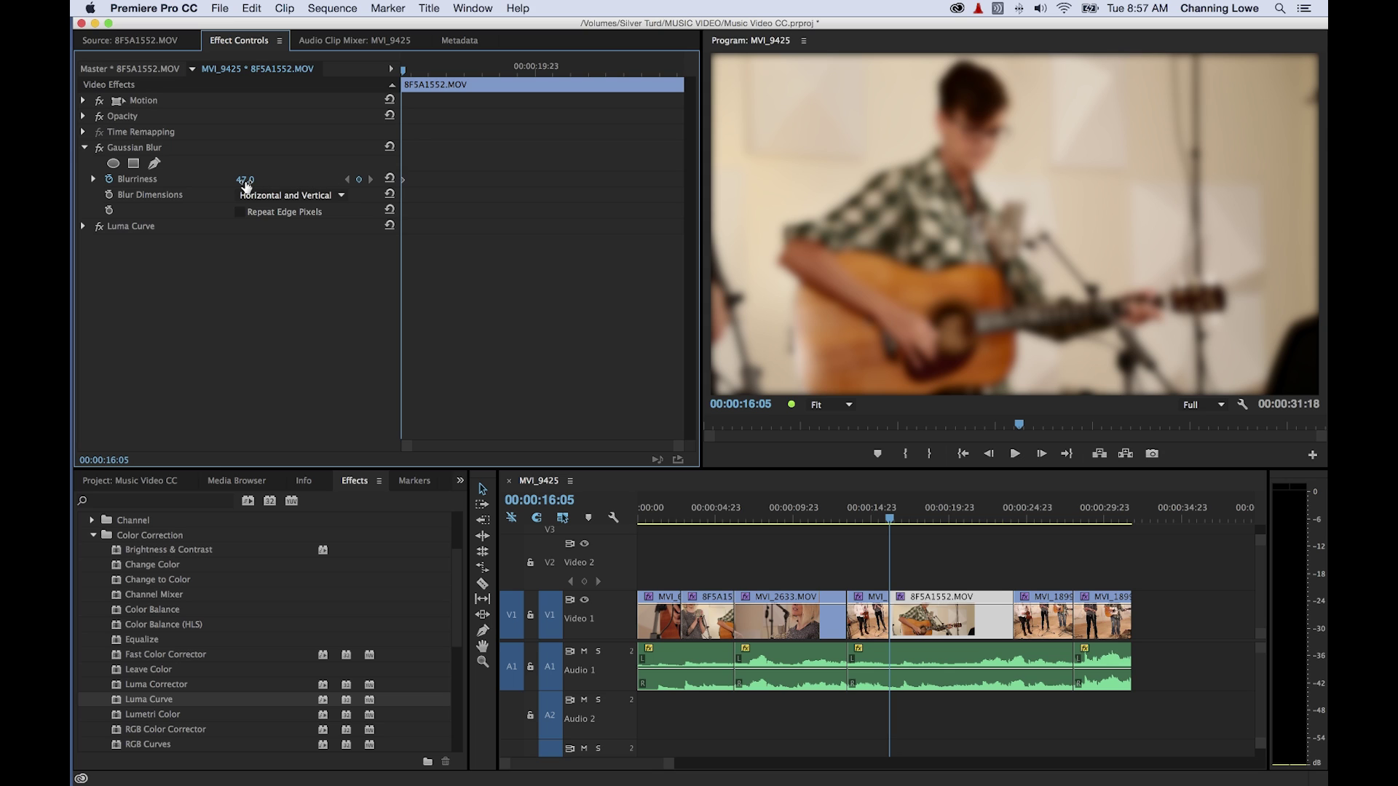
Step: Add a second Blurriness keyframe at 00:00:16:20 and step back and forth between the two keyframes
left_click_drag(405, 71, 371, 85)
key("space")
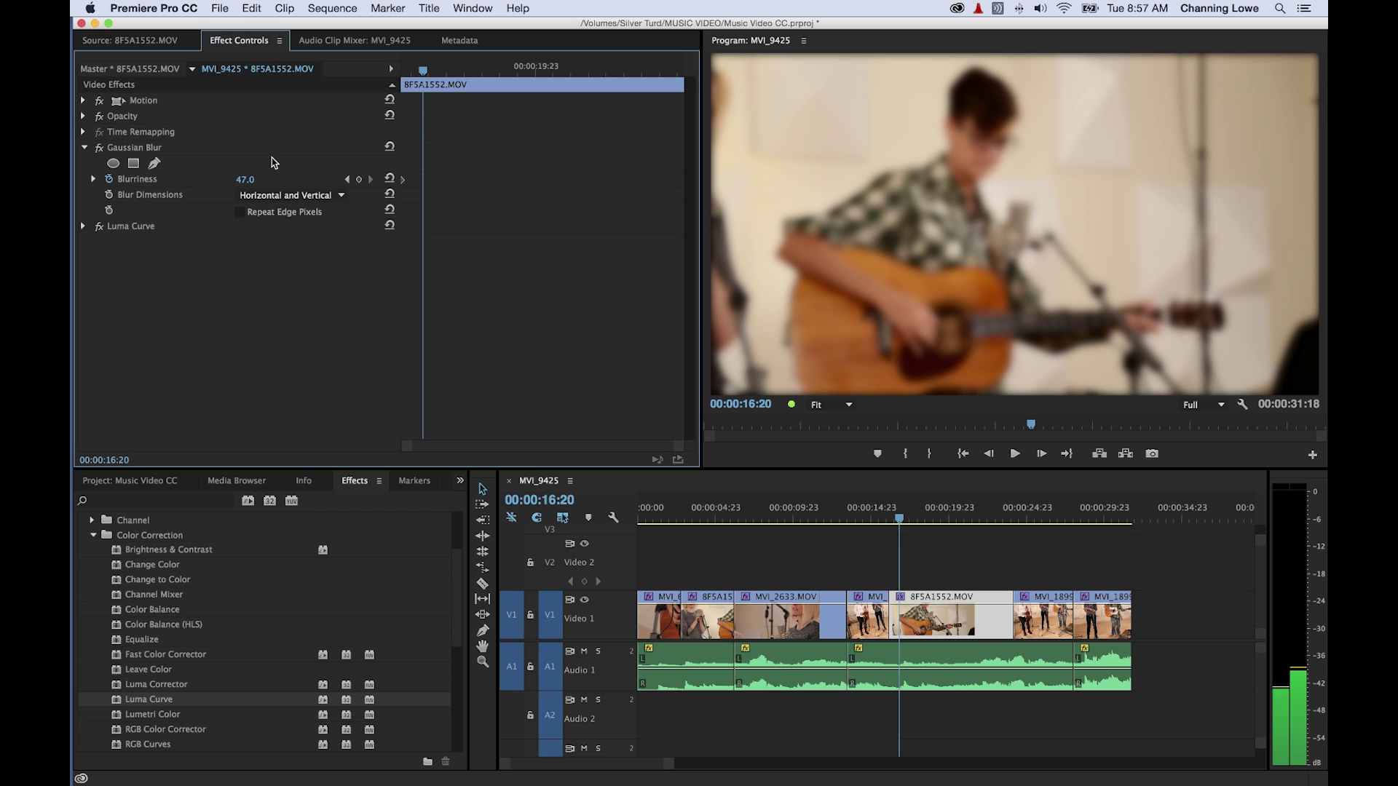
left_click(110, 179)
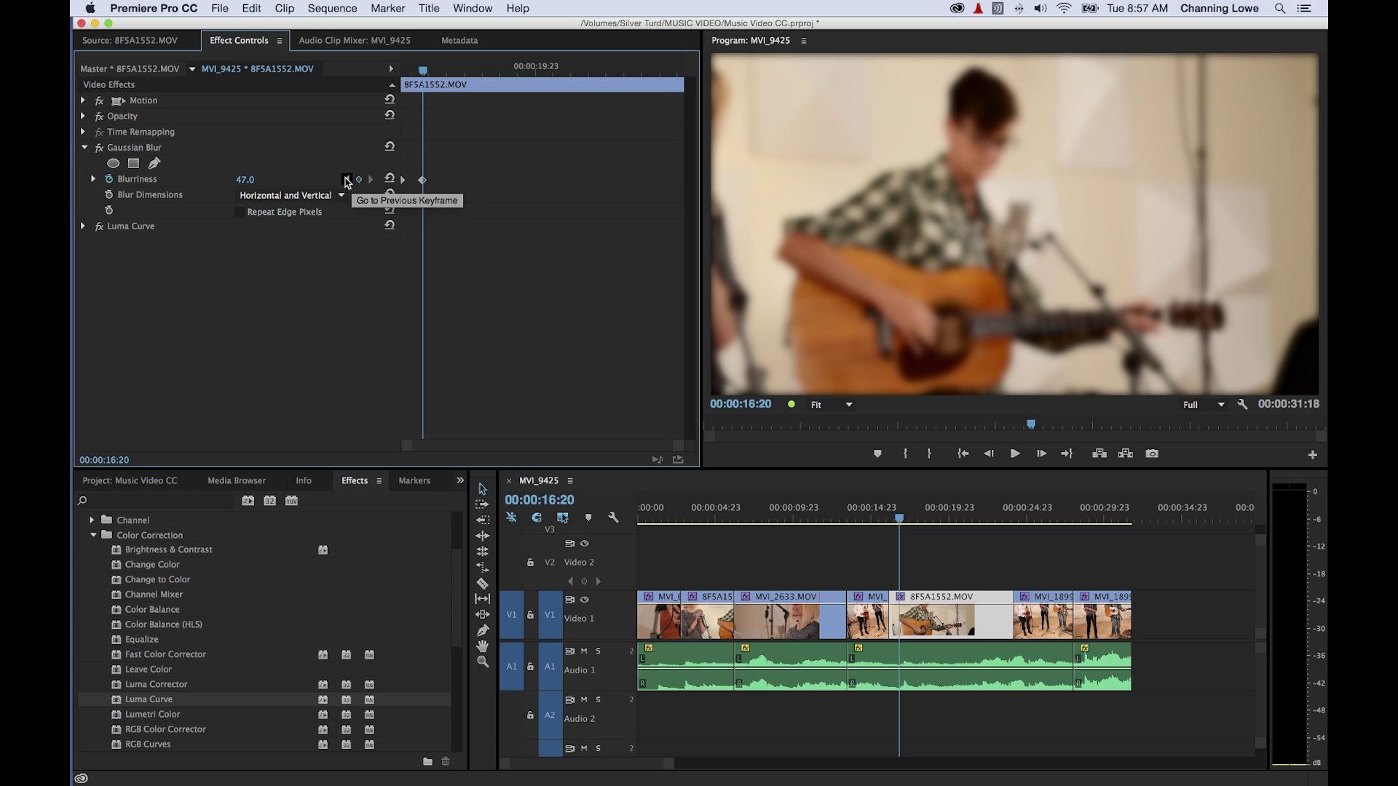
left_click(347, 179)
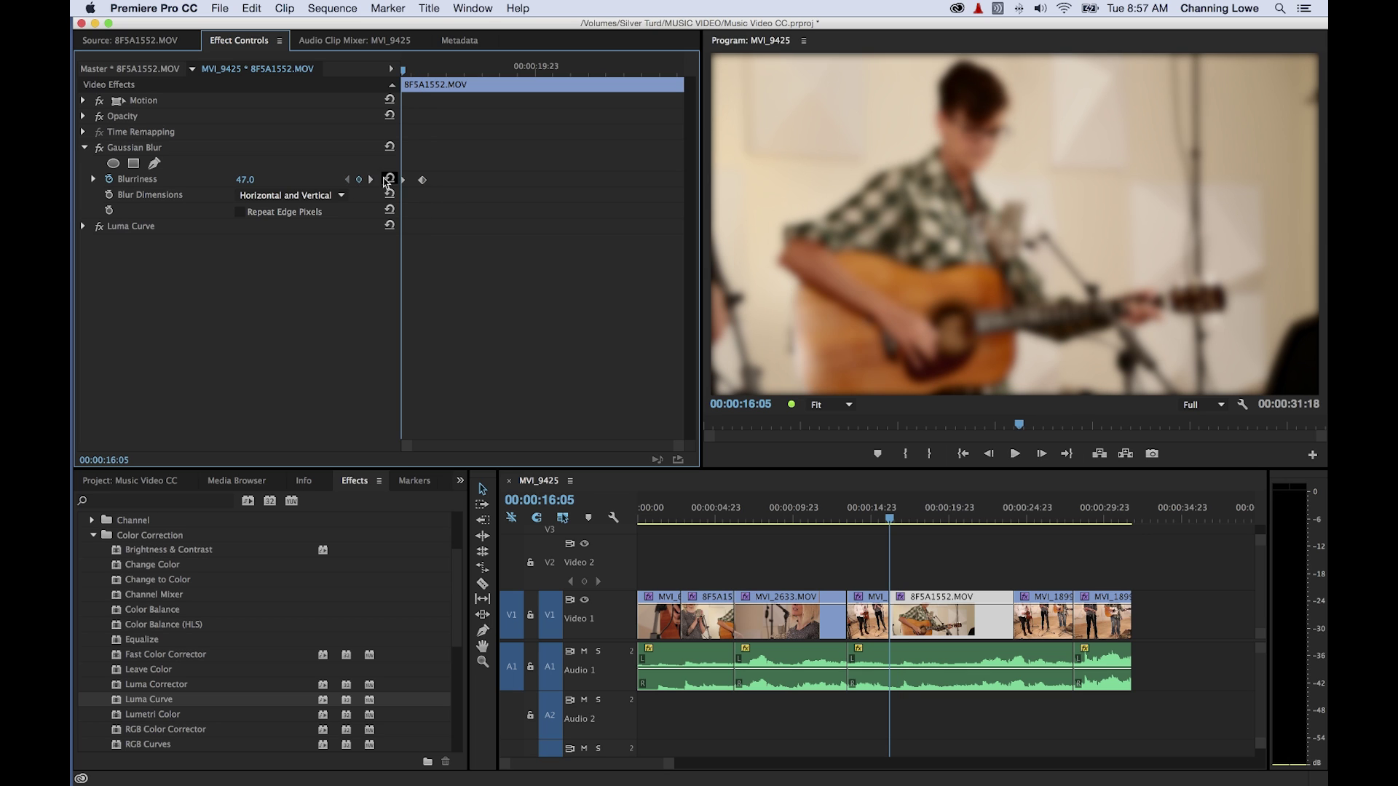
left_click(370, 181)
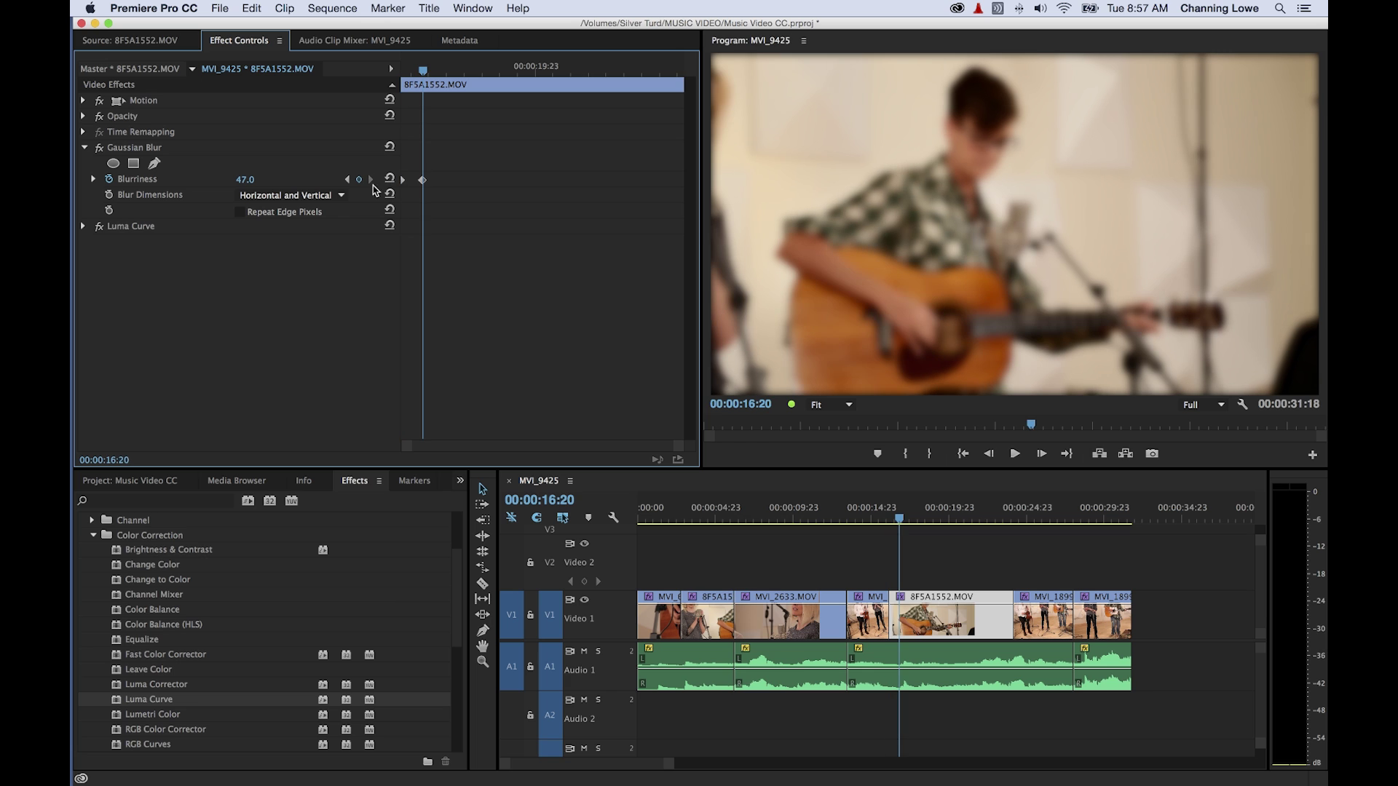
Step: Add extra Blurriness keyframes at 00:00:18:13 and 00:00:20:18, step between them, and delete both extras
left_click_drag(433, 73, 562, 70)
left_click(360, 181)
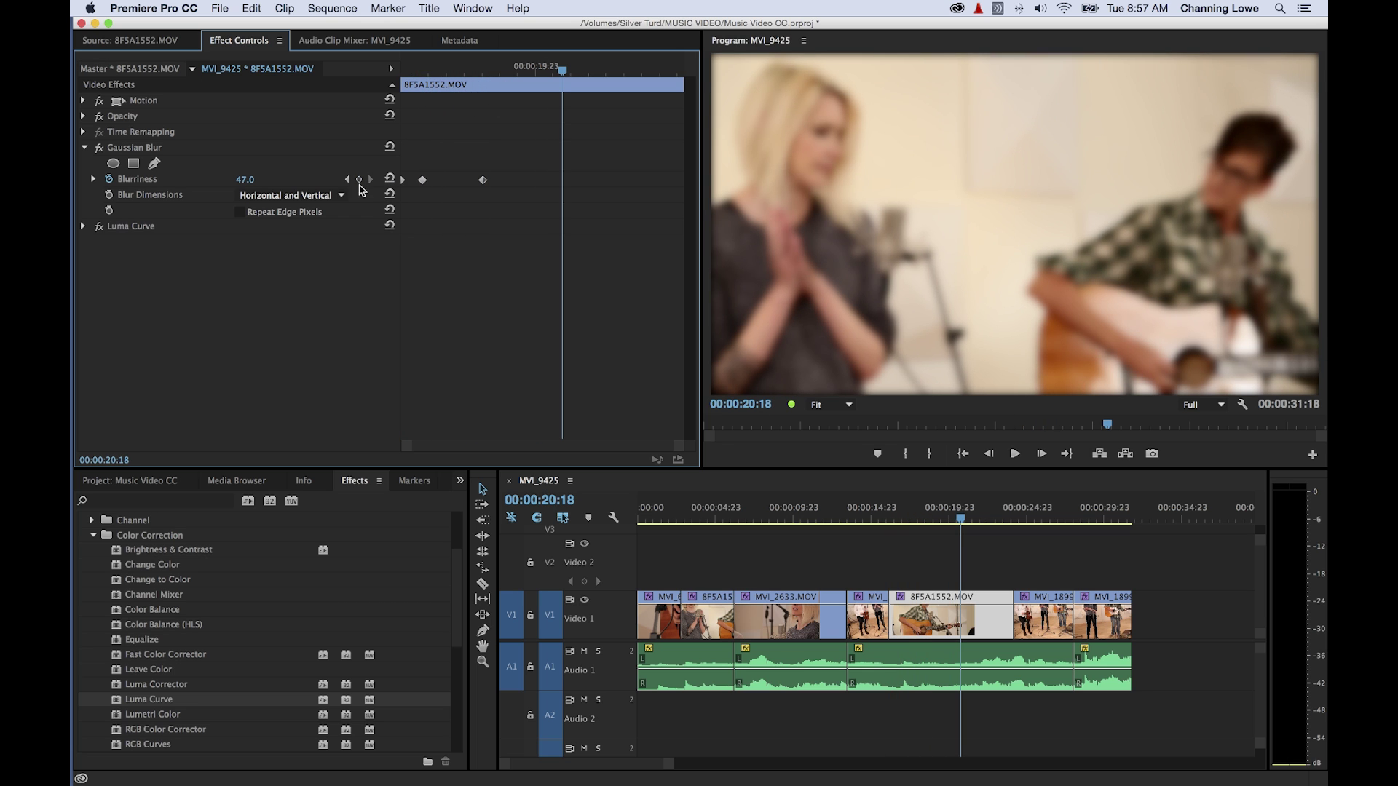
left_click(359, 180)
left_click(347, 180)
left_click(347, 180)
left_click(370, 180)
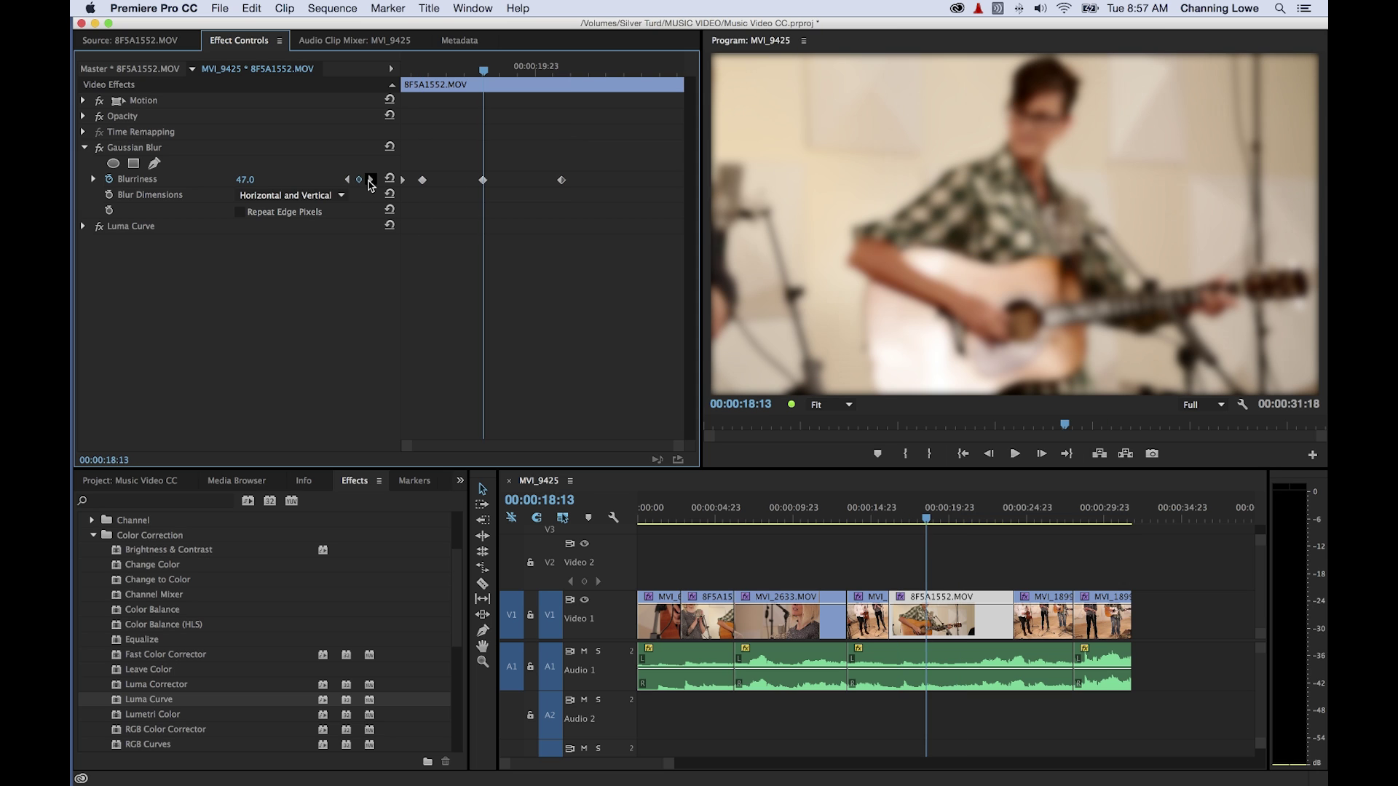
left_click(371, 180)
left_click(347, 180)
left_click_drag(581, 173, 471, 197)
Step: Set Gaussian Blur's Blurriness to 0 at the second keyframe, 00:00:16:20
left_click(348, 179)
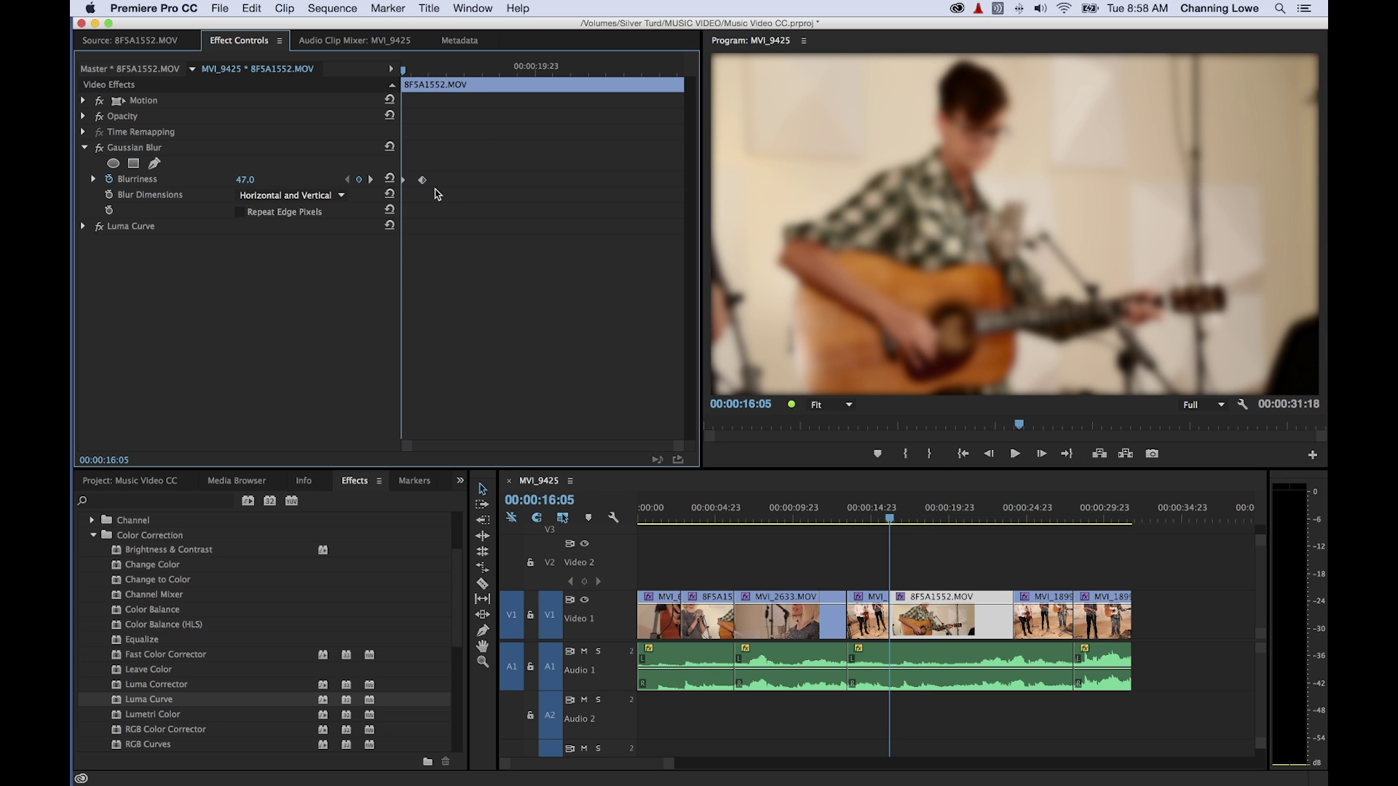
left_click(371, 180)
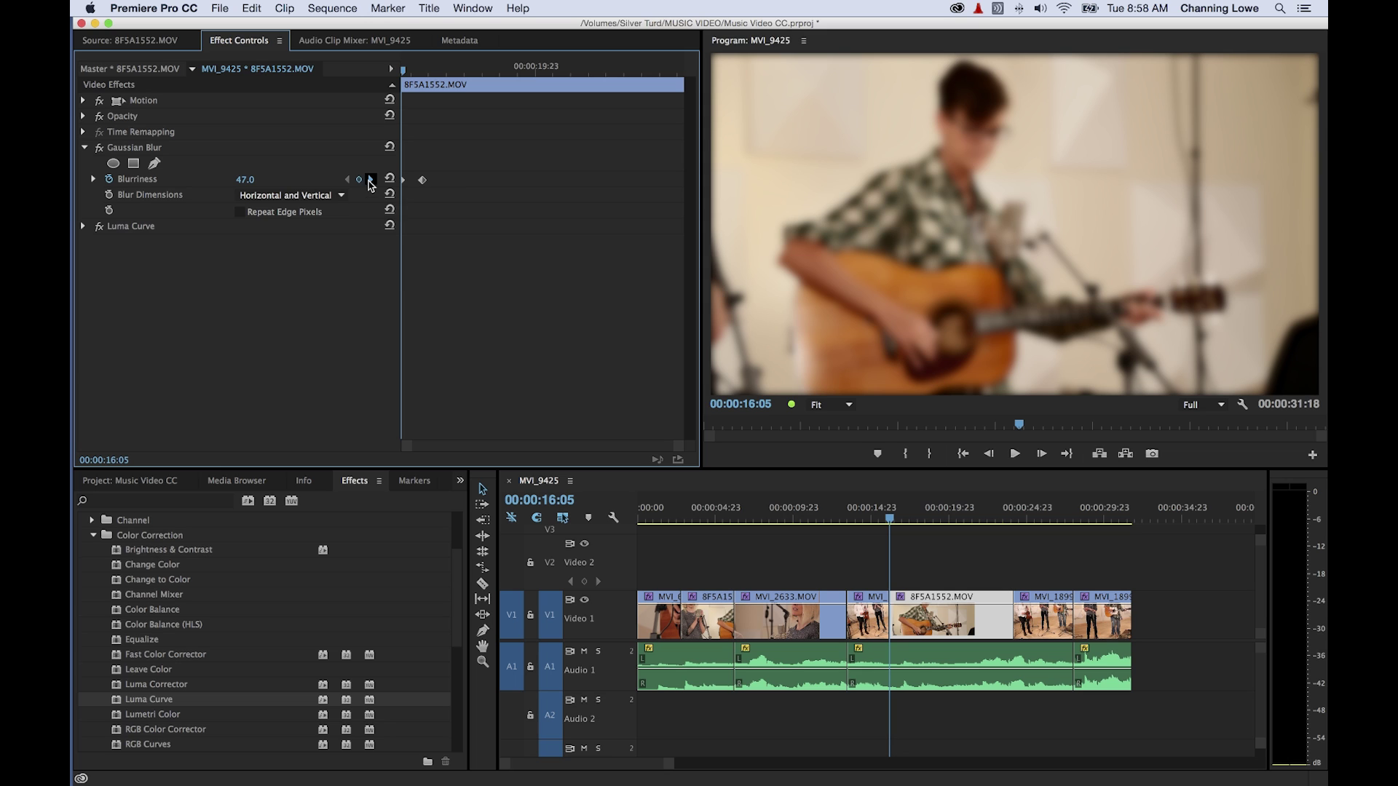
left_click(249, 182)
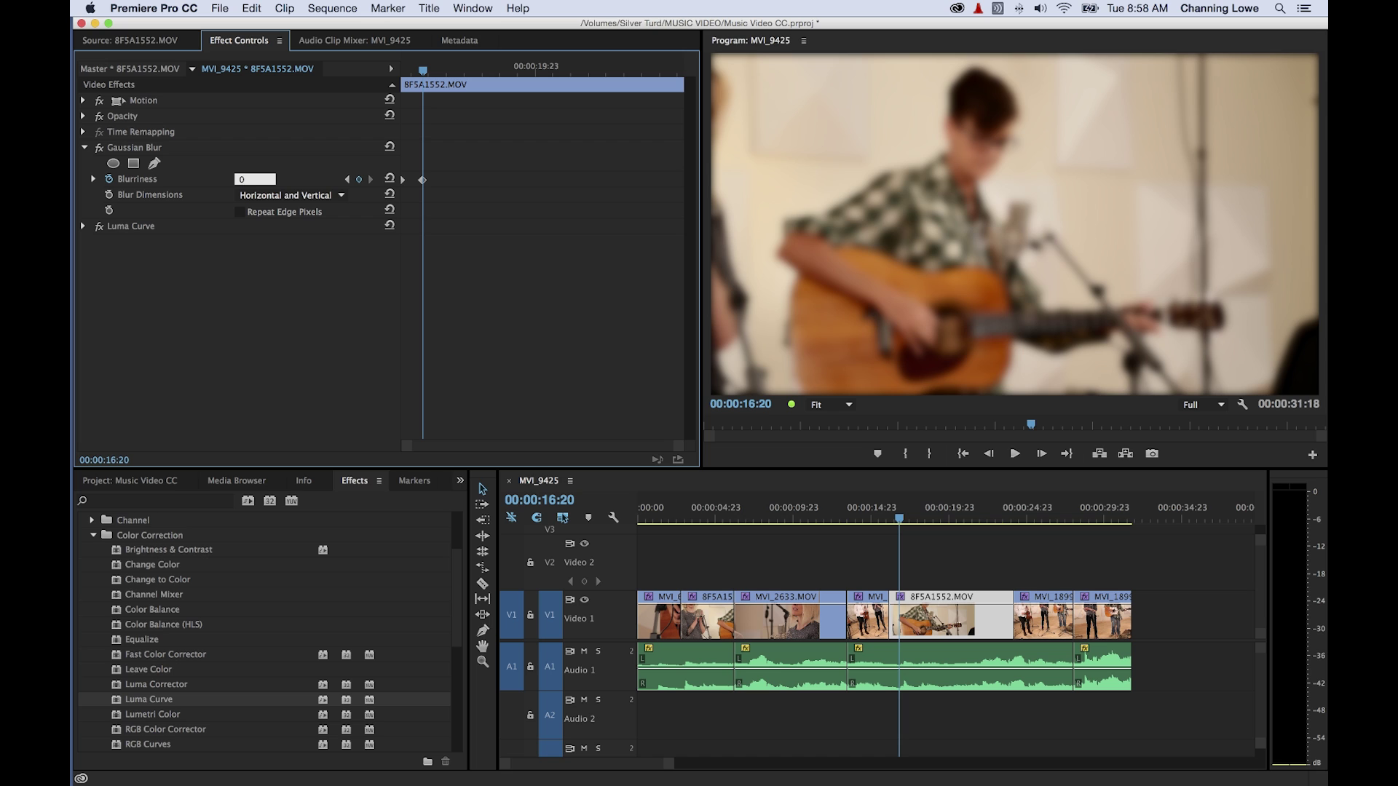
key("Return")
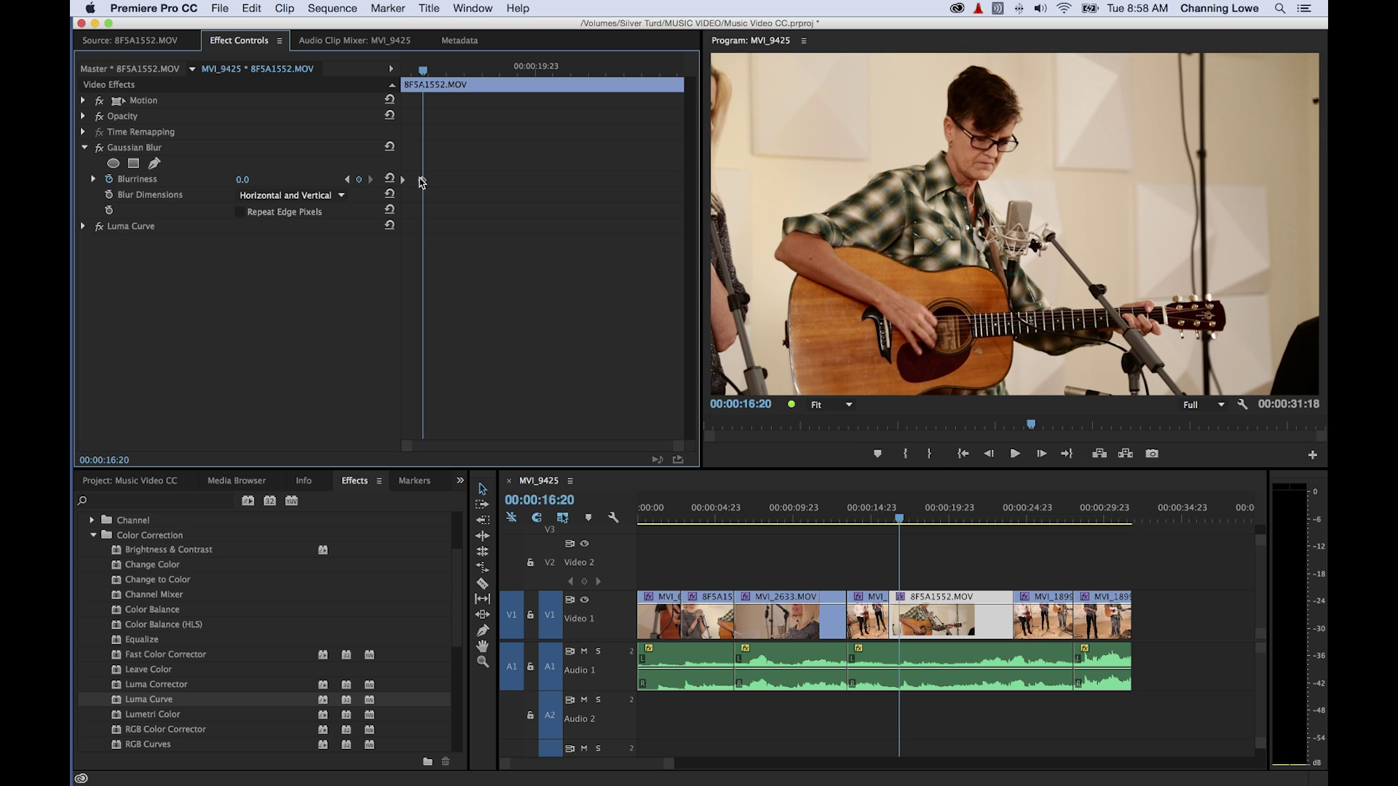
Step: Play the fifth clip twice from its start to preview the animated blur, stopping at 00:00:17:07
key("Up")
key("space")
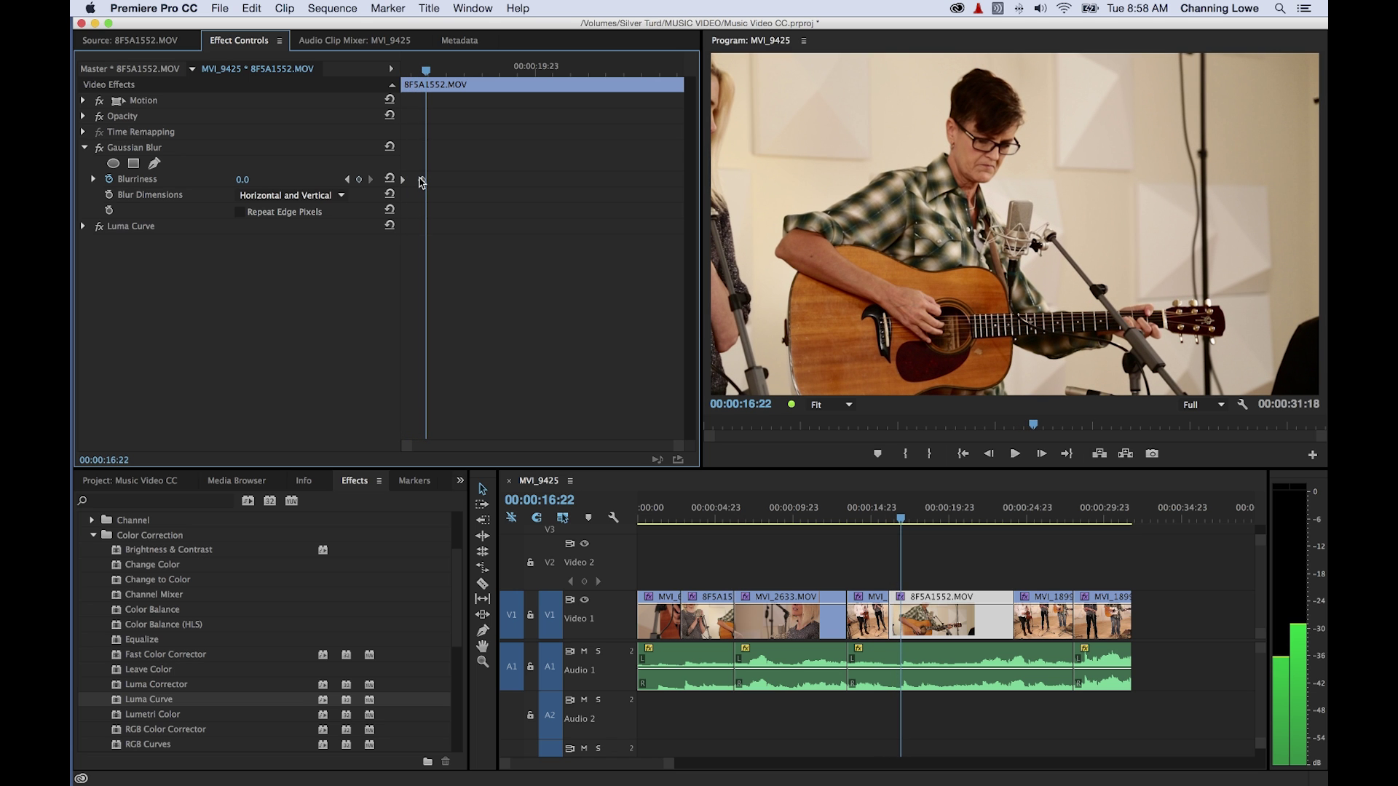
key("Up")
key("space")
key("space")
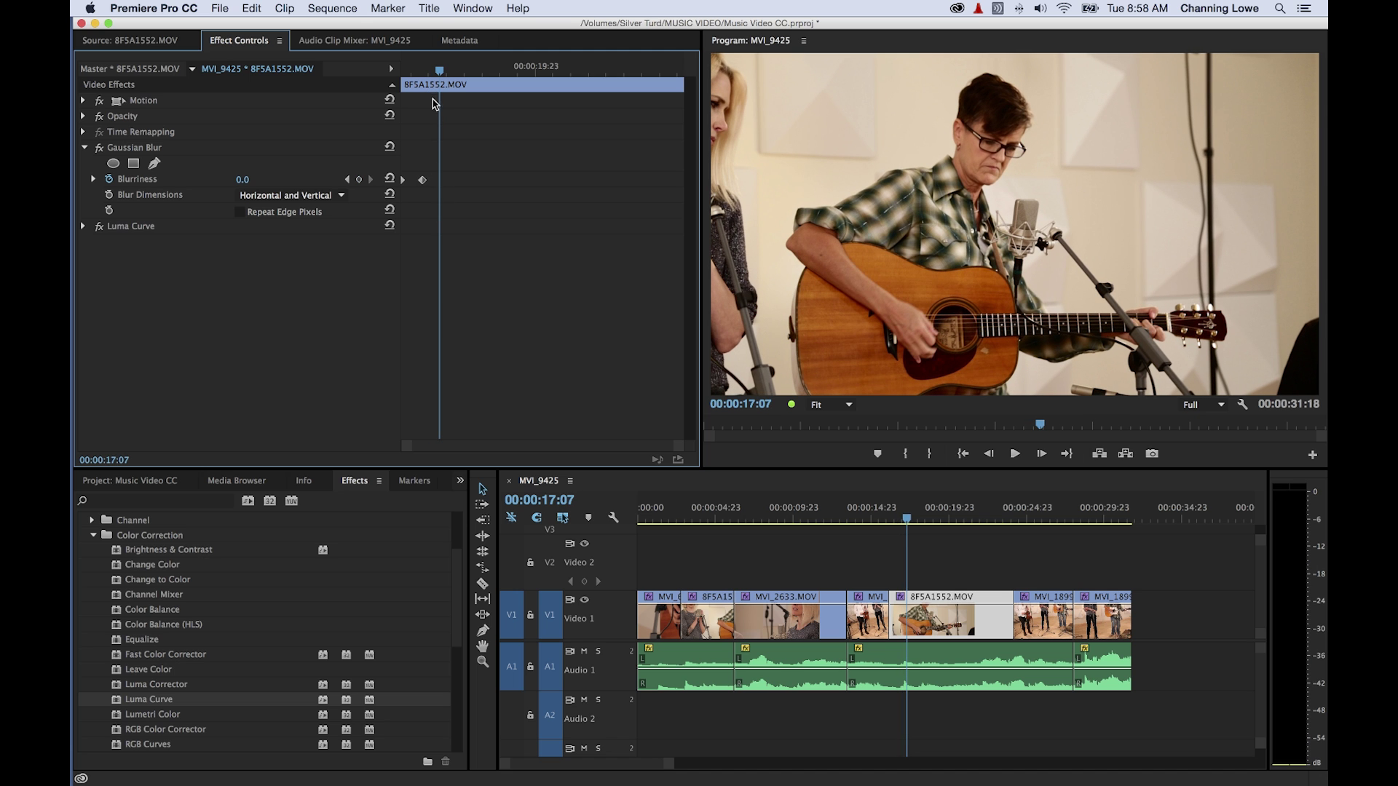
Step: Move the fifth clip's second Blurriness keyframe out to about 00:00:18:03, playing the clip from its start before and after the move
key("Up")
key("space")
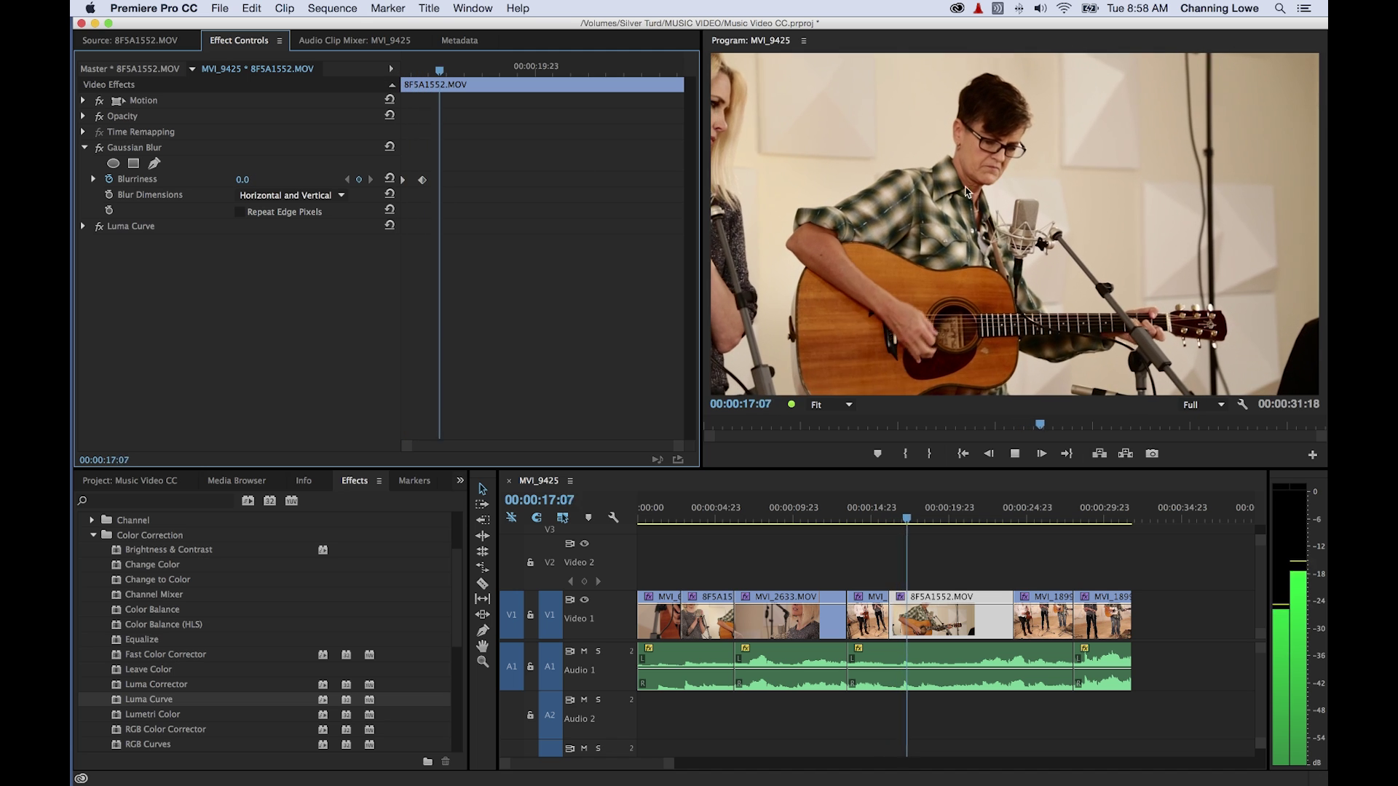
key("space")
left_click_drag(423, 180, 467, 186)
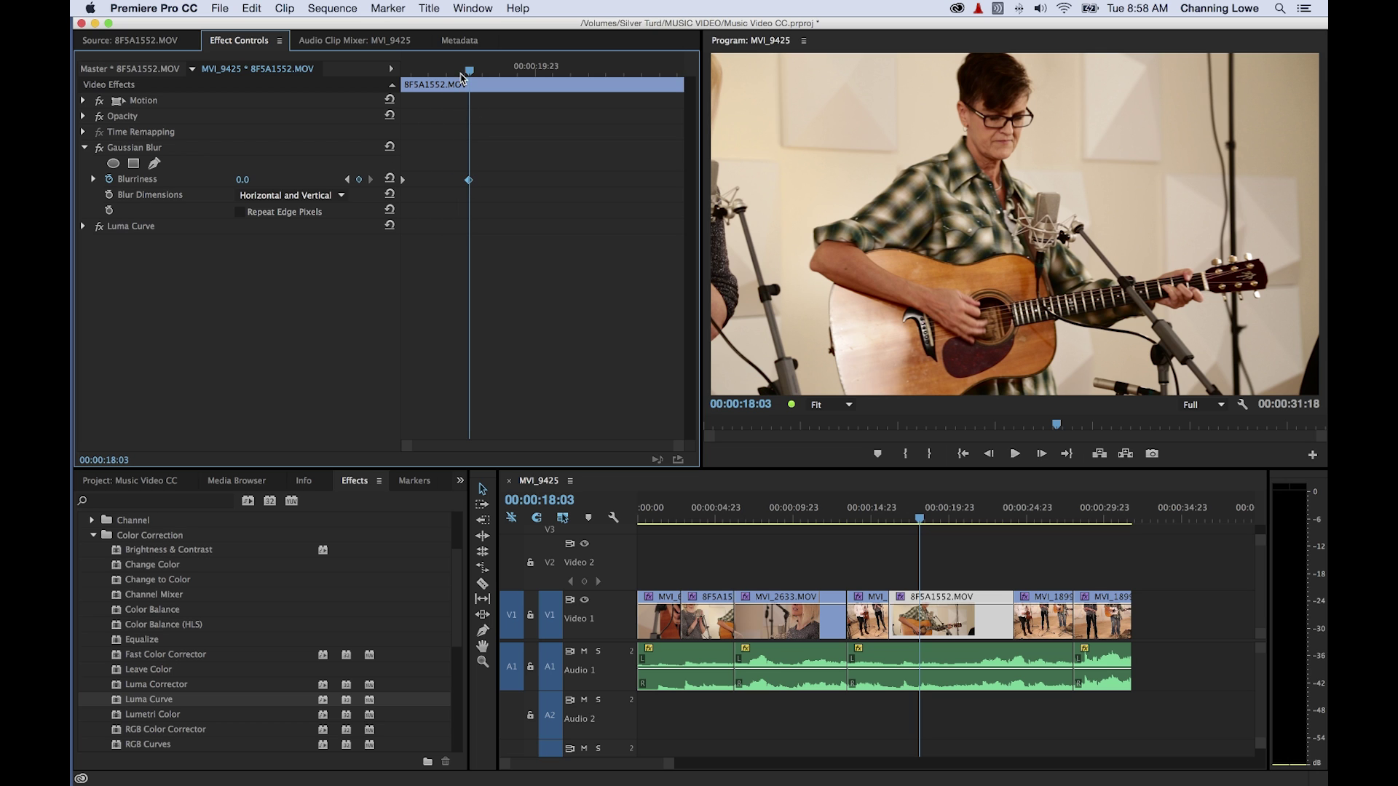
left_click_drag(465, 70, 405, 86)
key("space")
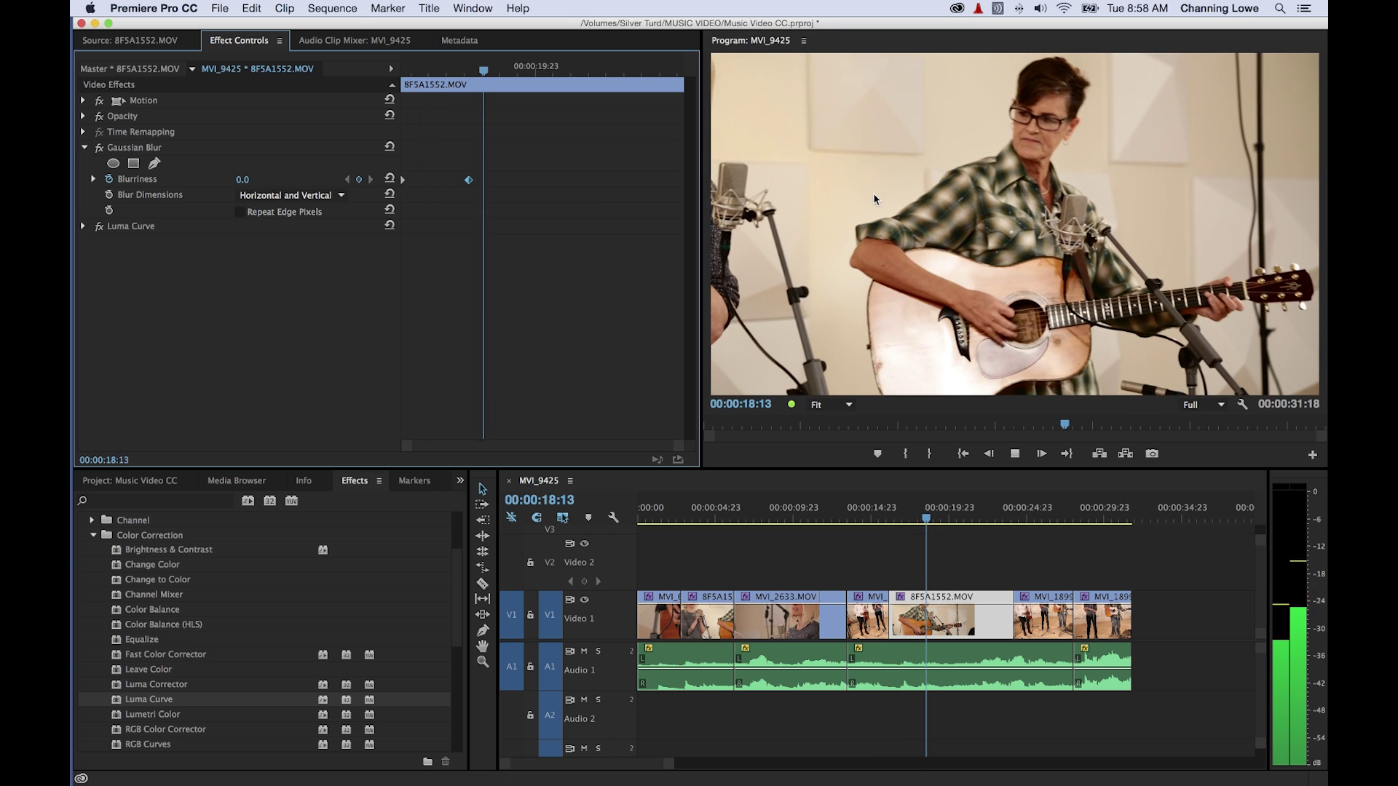
key("space")
Step: Move the second Blurriness keyframe just past 00:00:21:01 and play the clip from its start to preview the slower fade
left_click_drag(469, 181, 574, 190)
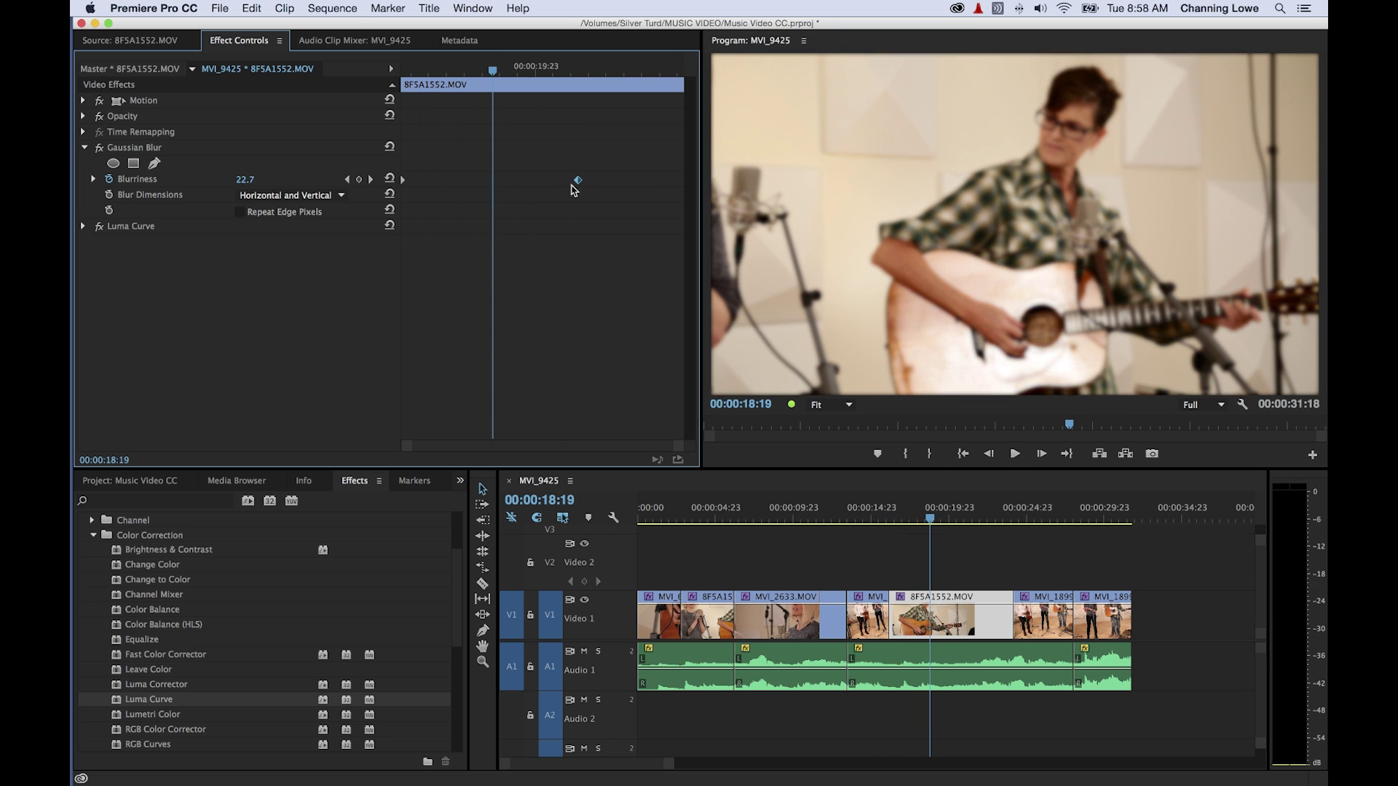
left_click_drag(487, 76, 406, 73)
key("space")
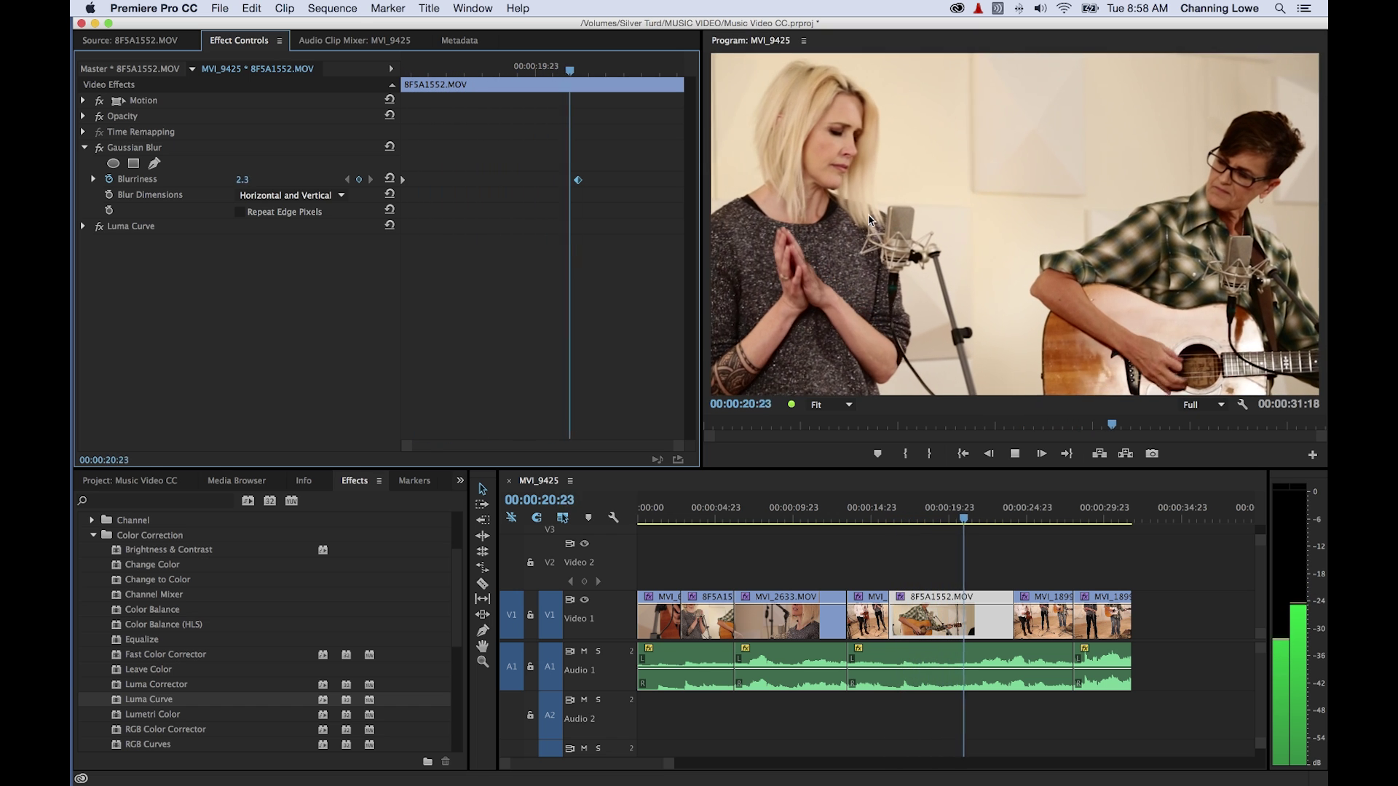
key("space")
Step: Move the second Blurriness keyframe back to just before 00:00:18:19, shift the first slightly after the clip's start, and preview the blur
left_click_drag(578, 180, 489, 180)
left_click_drag(455, 79, 404, 73)
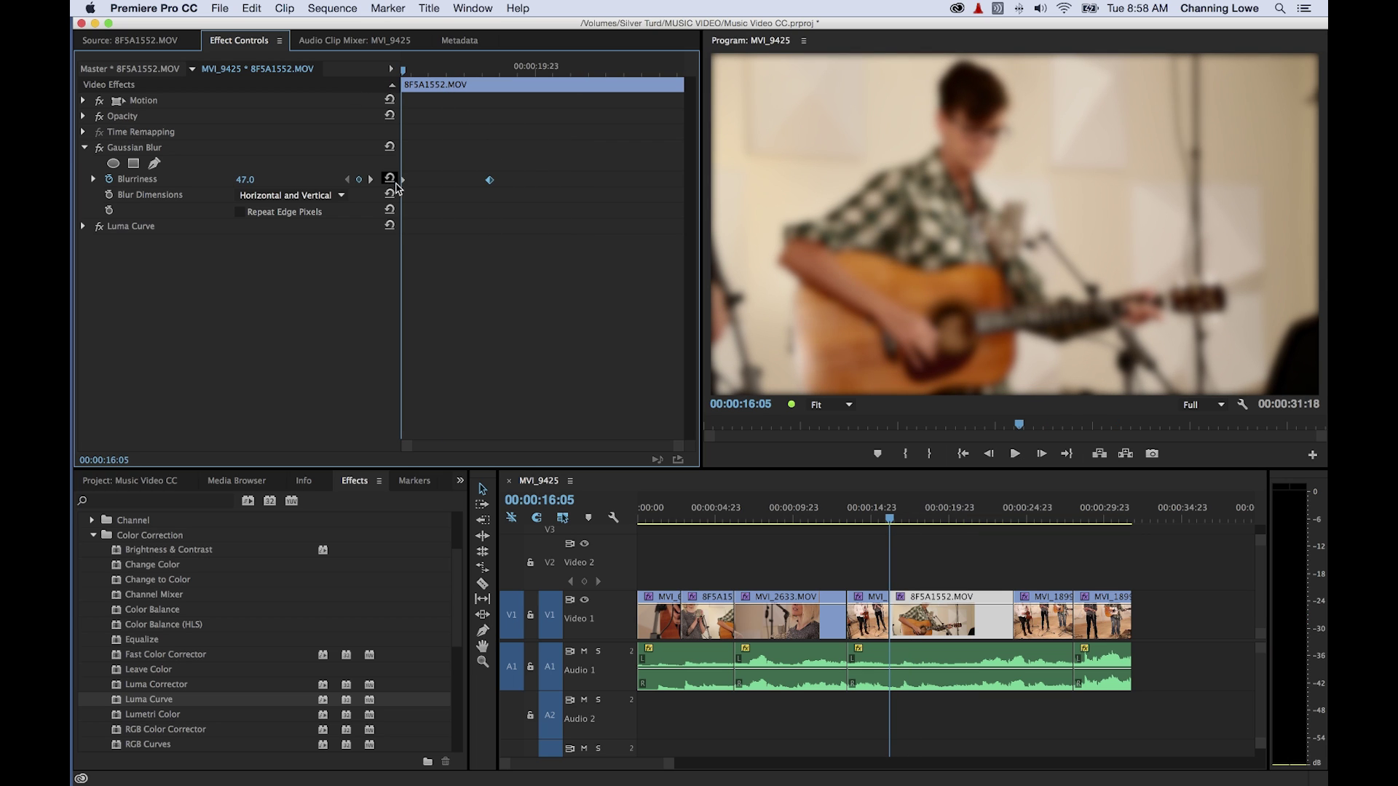
left_click_drag(403, 180, 429, 182)
key("space")
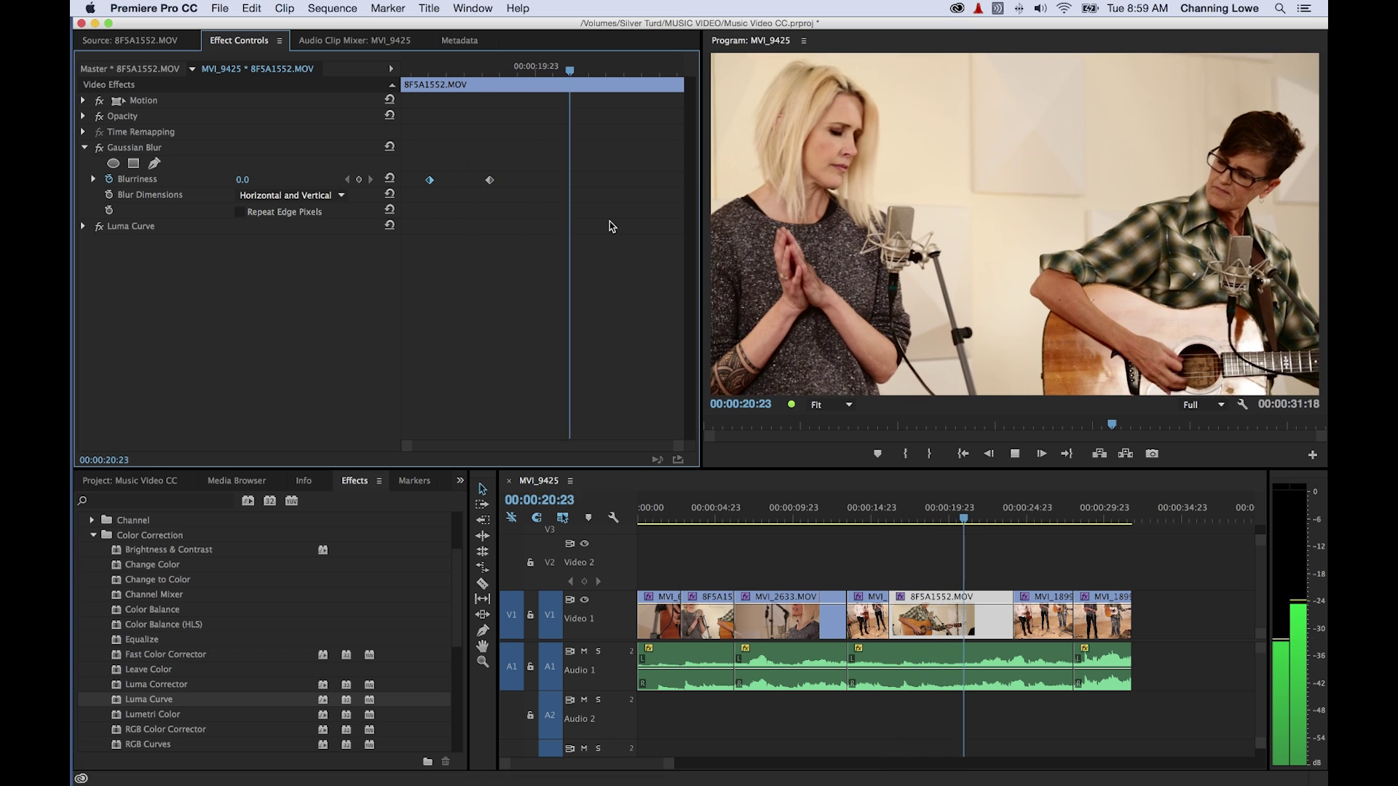
key("space")
Step: Collapse the Gaussian Blur settings and the Color Correction effects folder, and show the project contents
left_click(84, 148)
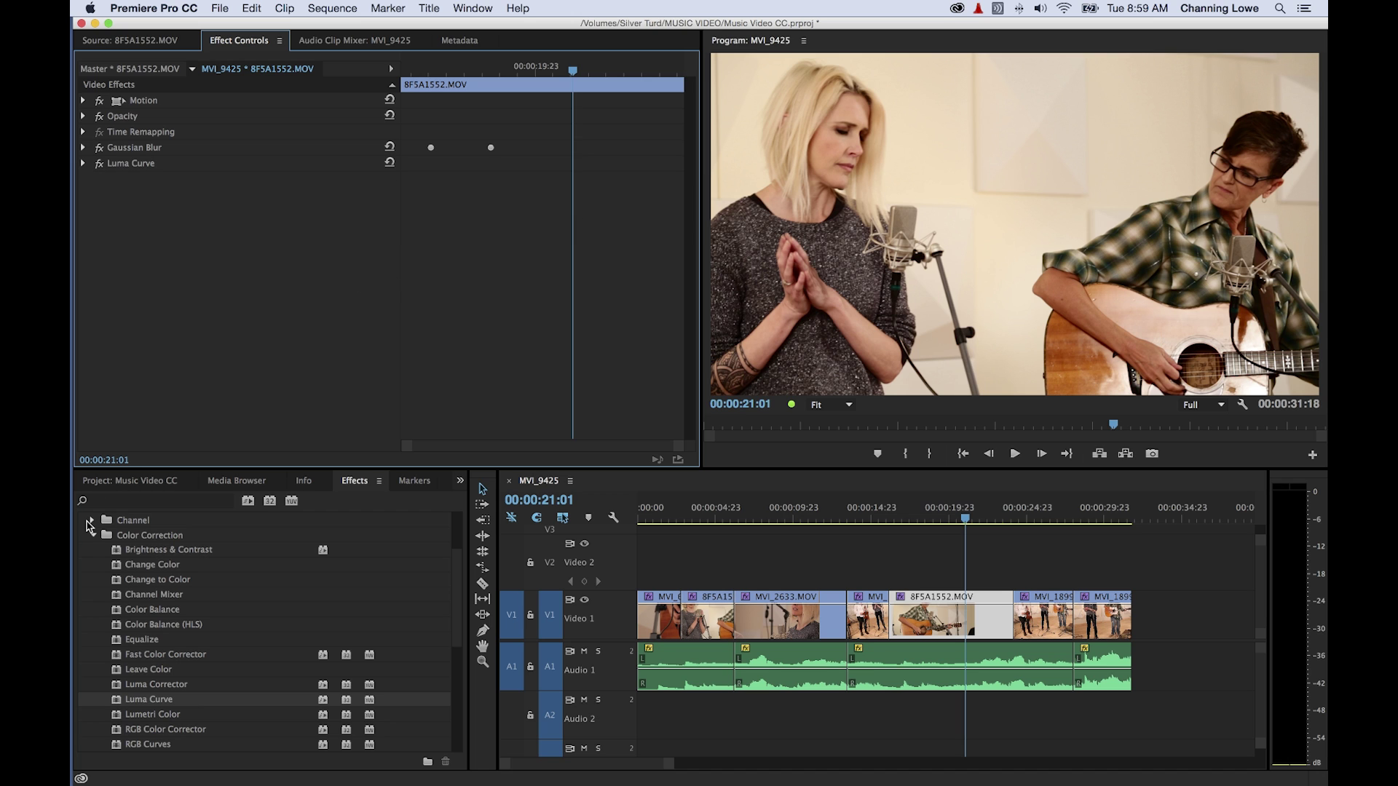
left_click(94, 537)
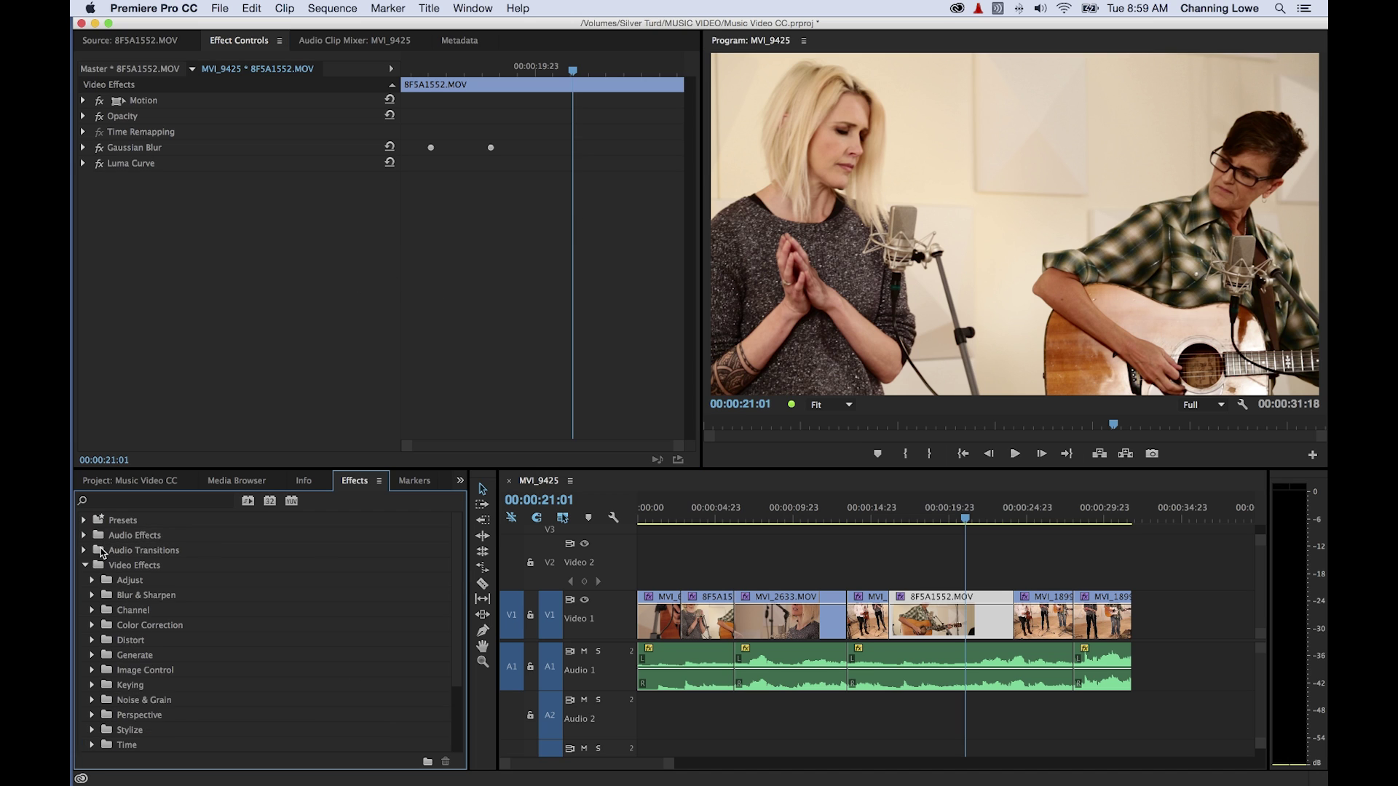
left_click(129, 481)
Step: Save the Gaussian Blur and Luma Curve effects from the clip at 00:00:15:16 together as a Scale-type preset named HEY YOU
left_click_drag(946, 510, 885, 515)
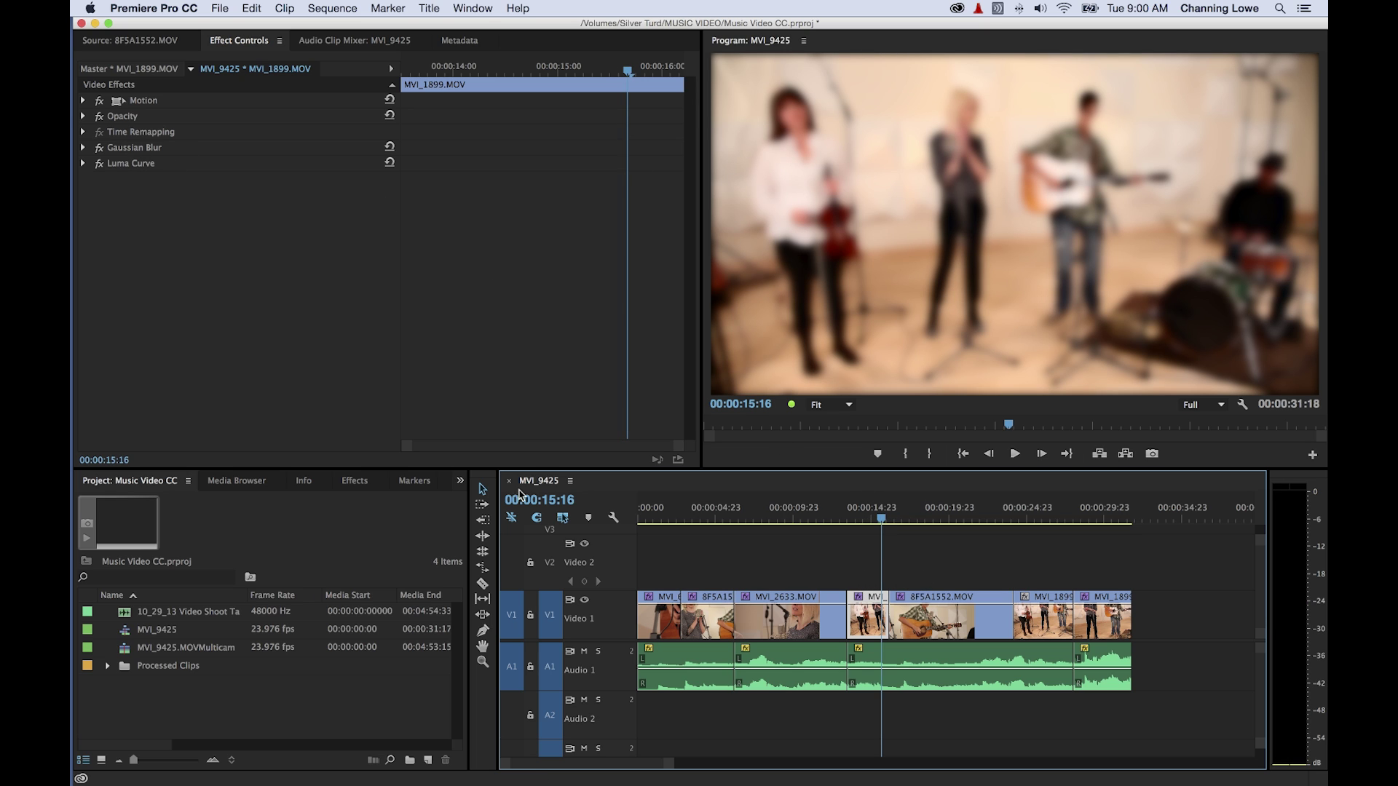
left_click(134, 151)
right_click(134, 151)
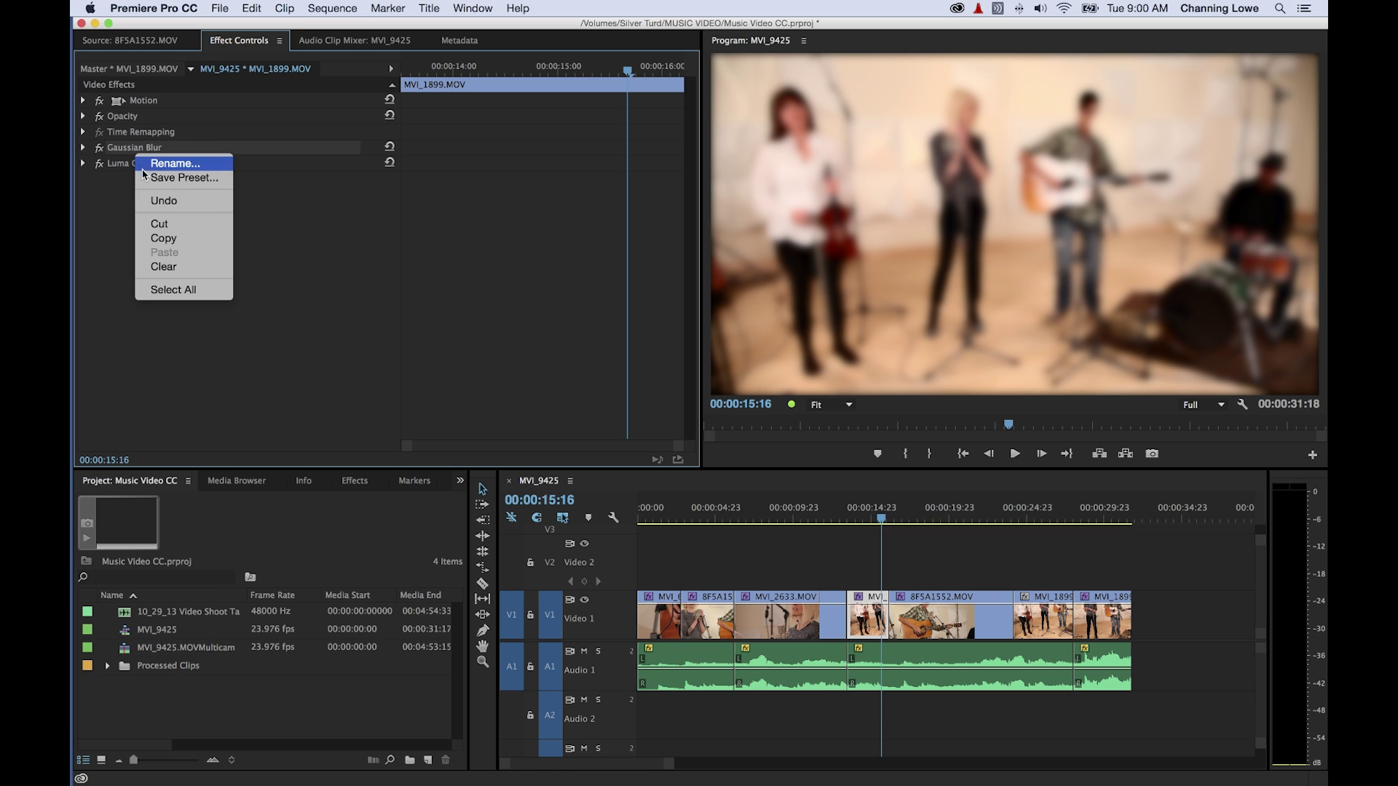
left_click(118, 201)
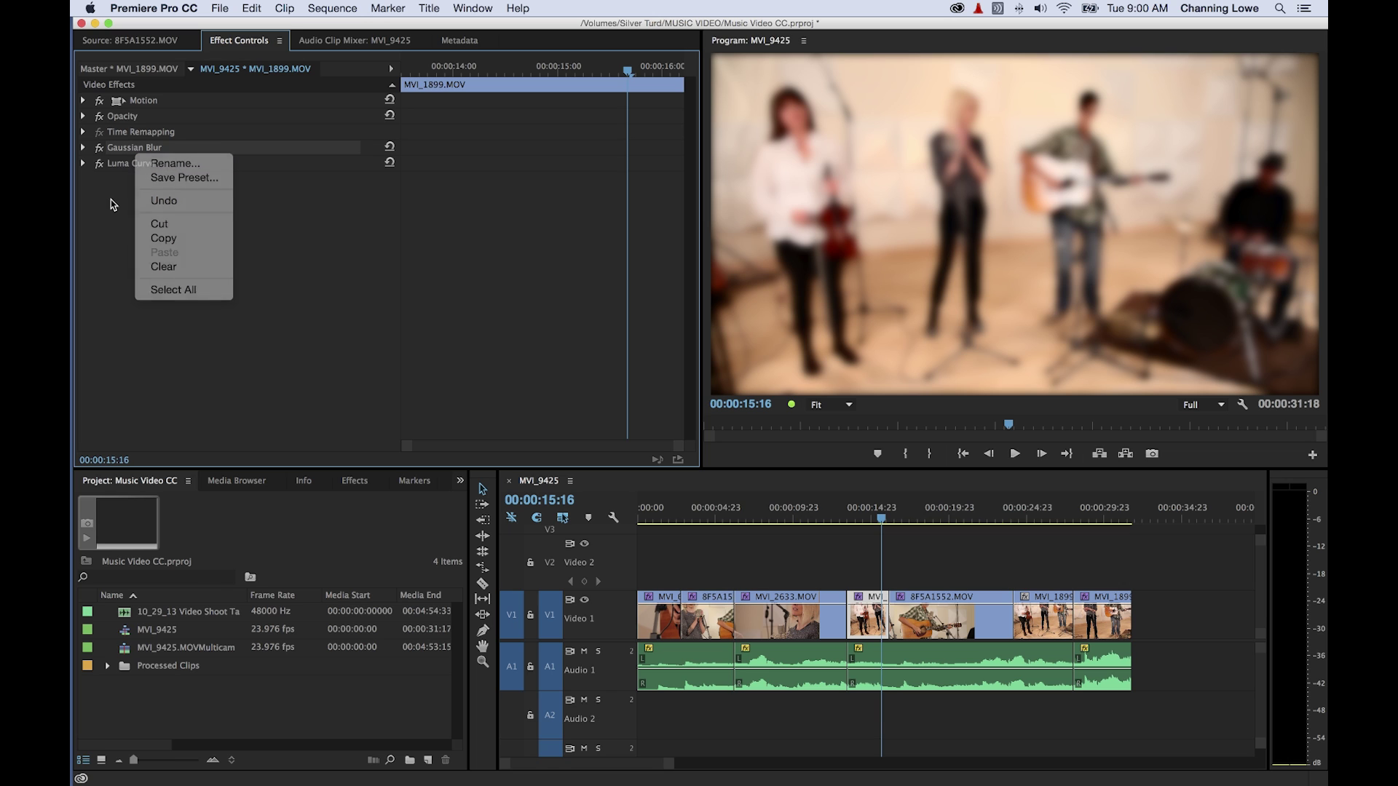
left_click(128, 164, "shift")
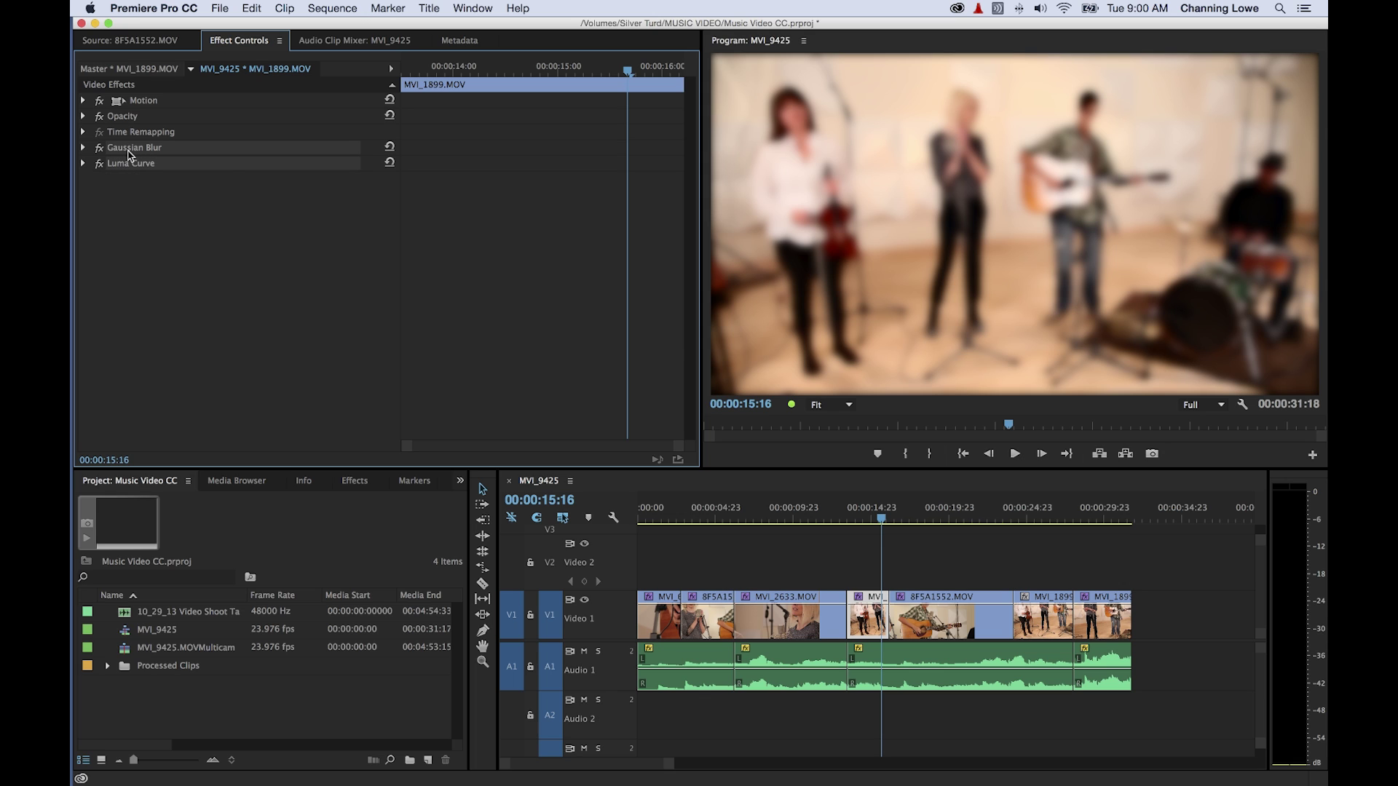
right_click(131, 153)
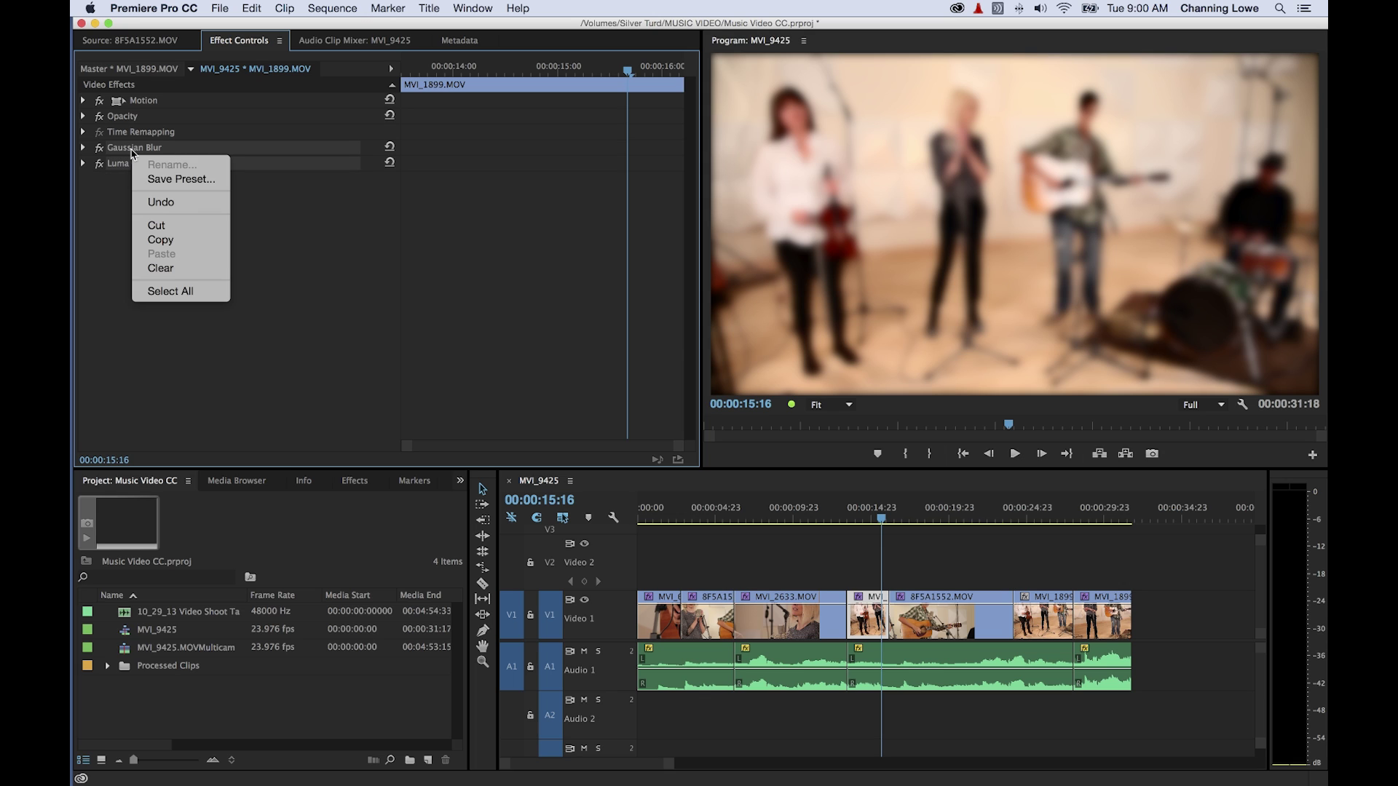
left_click(164, 179)
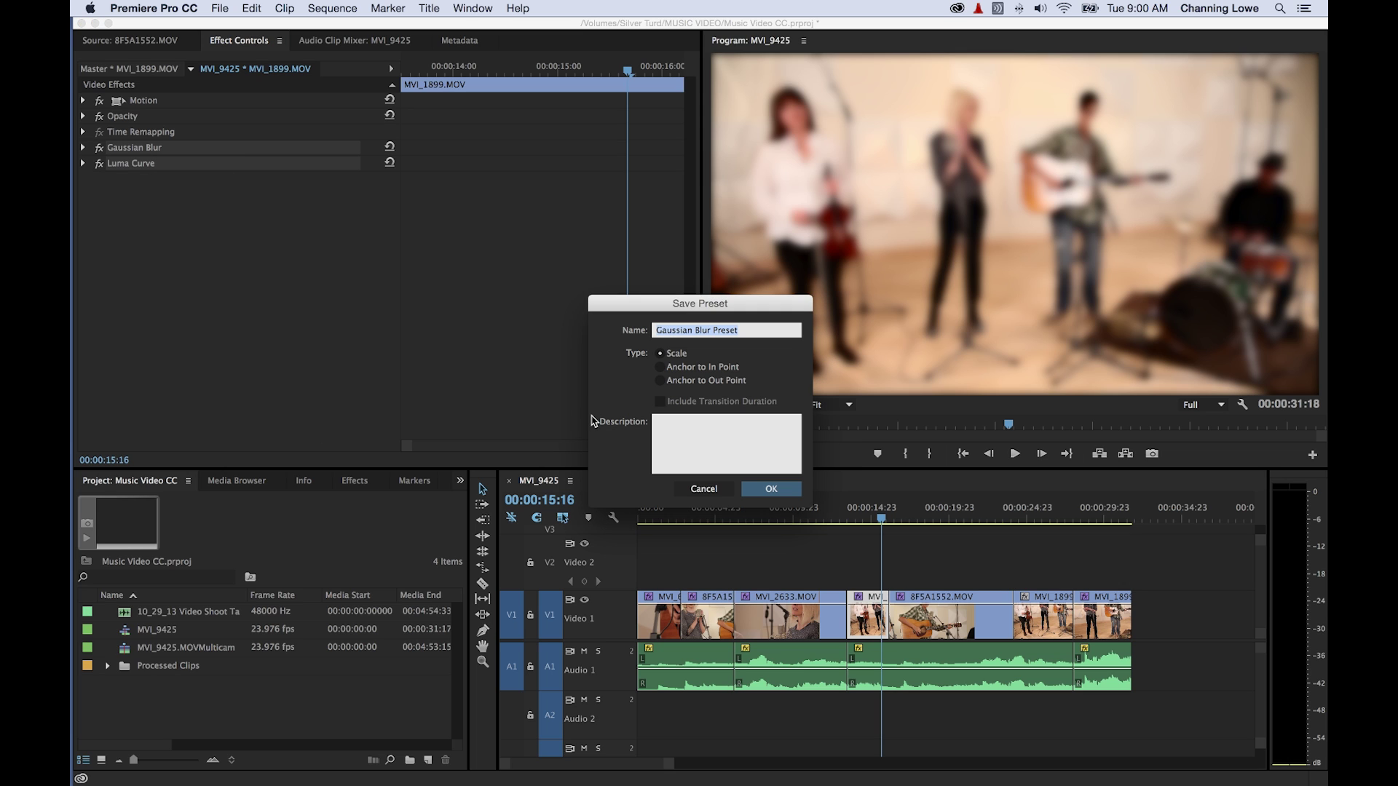
type("HEY YOU")
left_click(761, 488)
Step: Find the HEY YOU preset, apply it to the sixth clip, MVI_1899.MOV, and play a short stretch of that clip
left_click(356, 482)
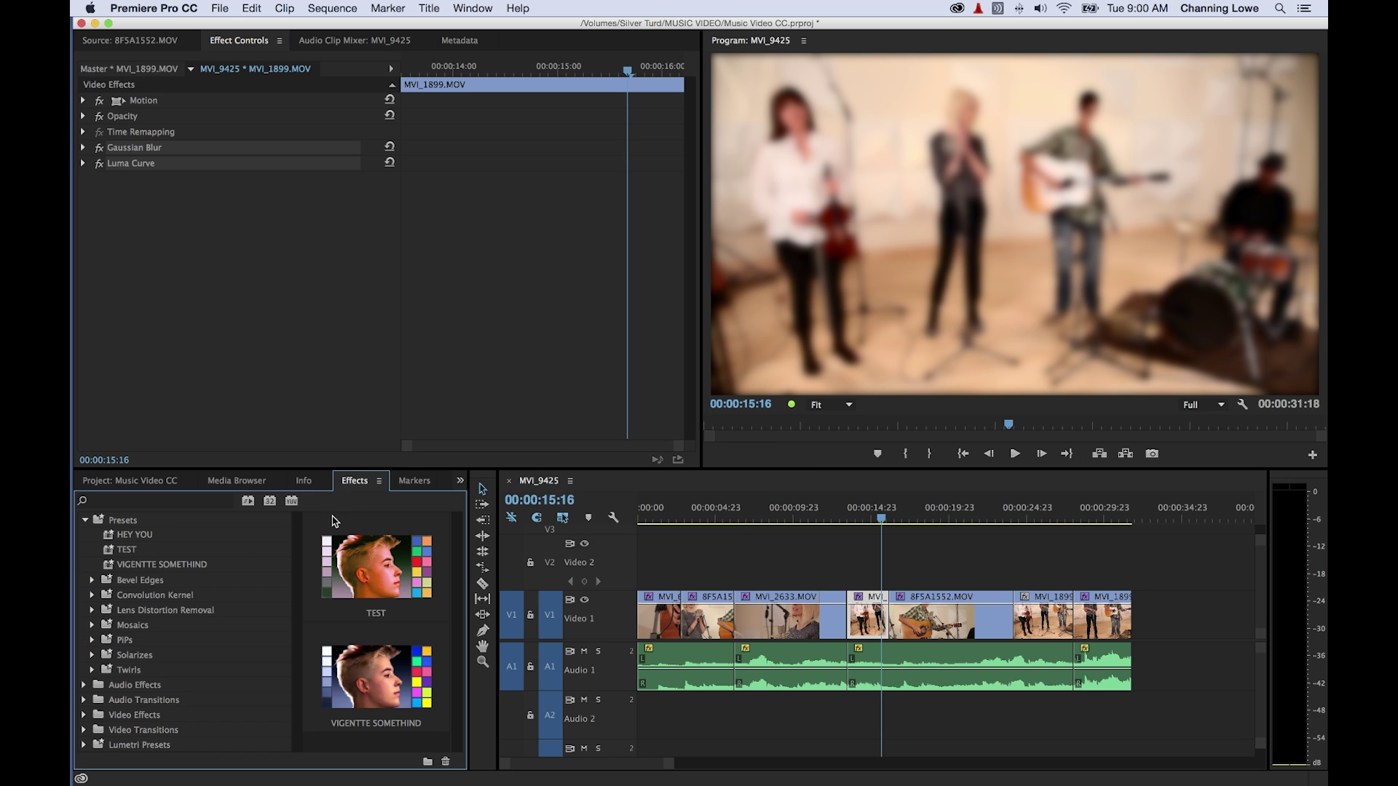
left_click(85, 520)
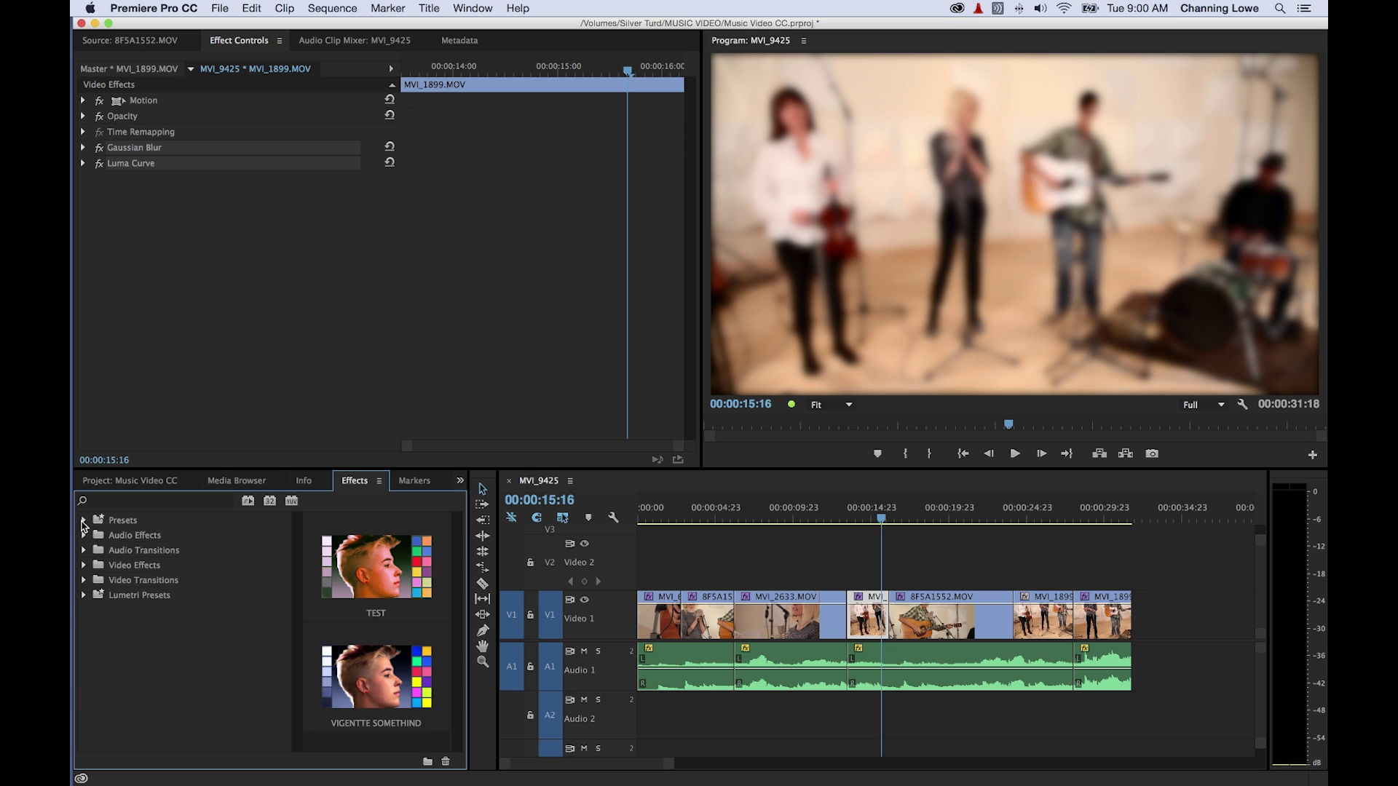
left_click(84, 521)
left_click(114, 540)
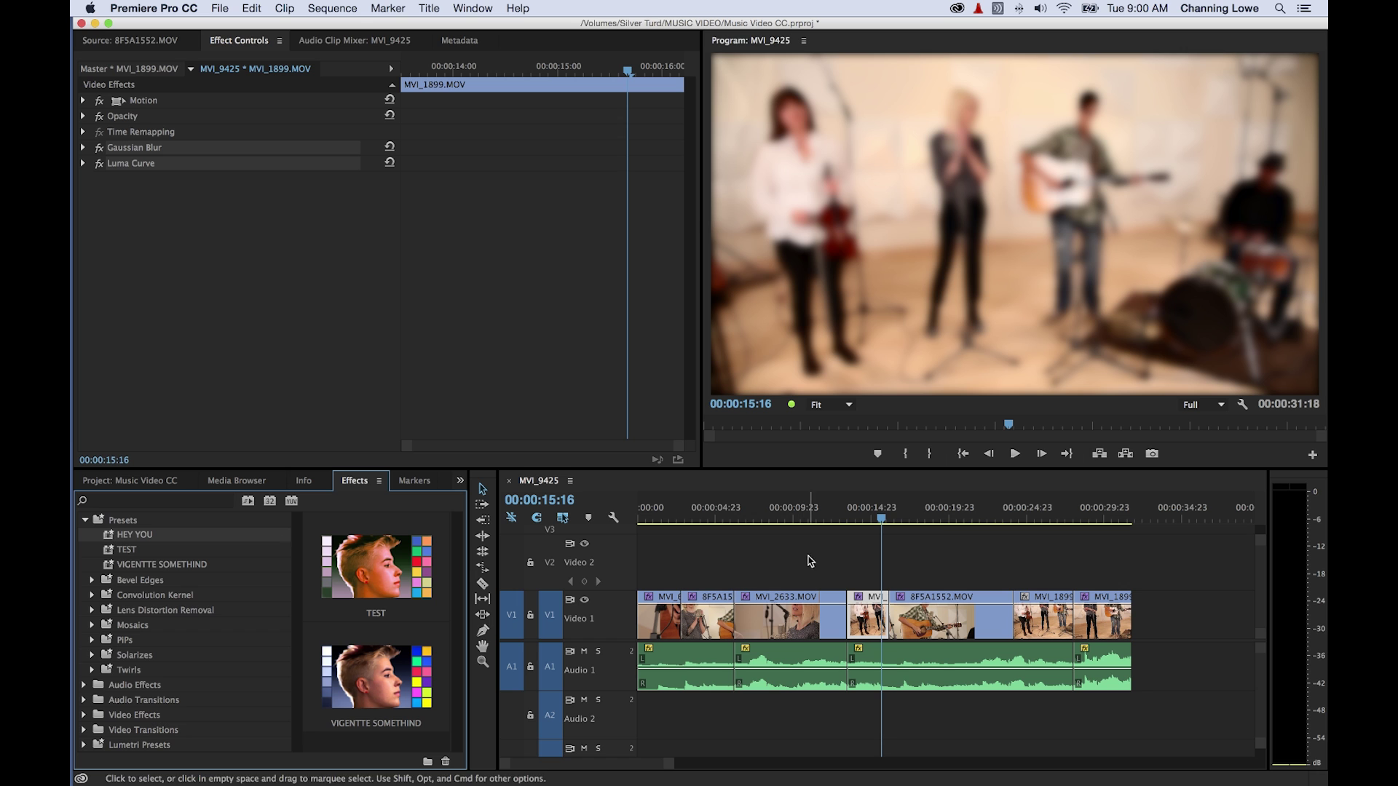
left_click_drag(999, 516, 1035, 519)
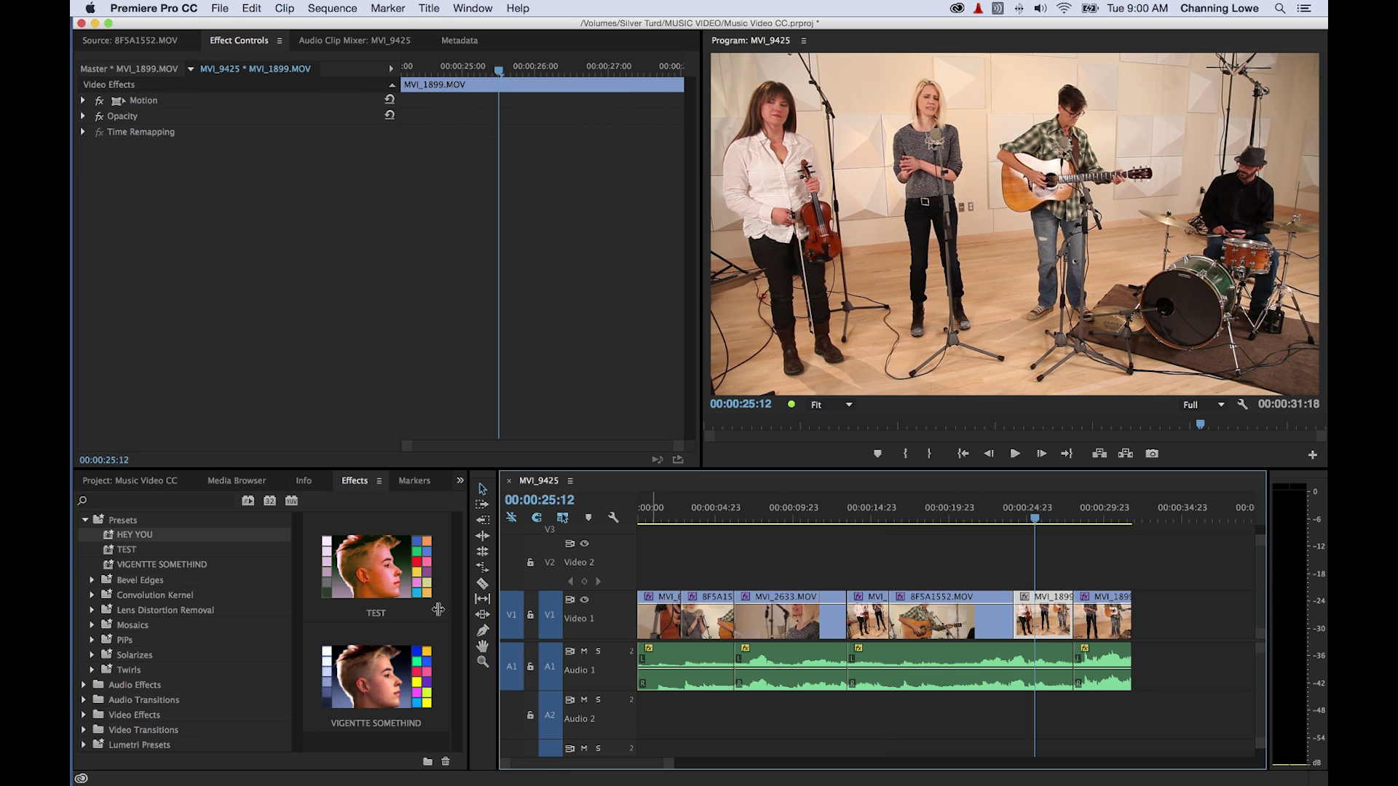
left_click_drag(135, 538, 1063, 621)
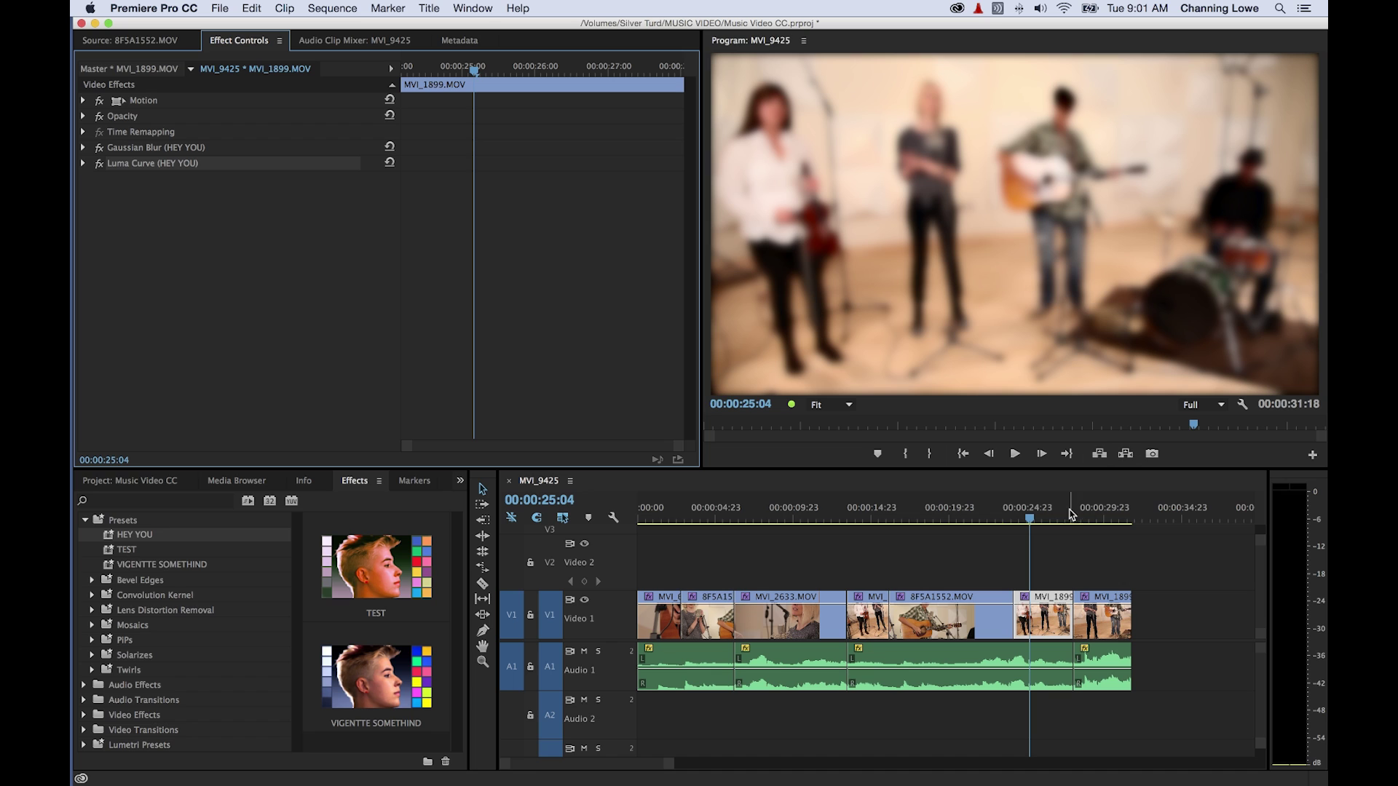
key("space")
key("space")
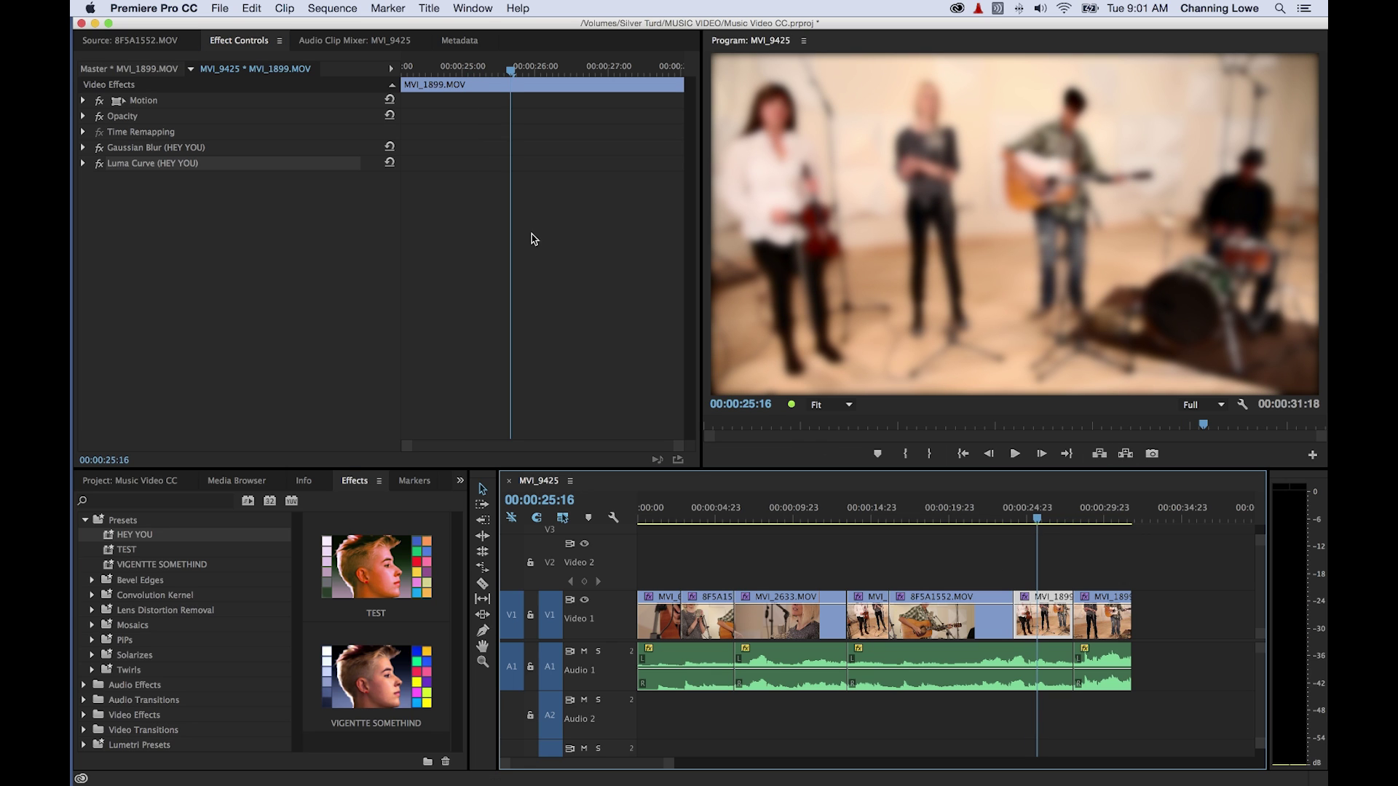
Step: Examine the Gaussian Blur and Luma Curve effects the preset added to the sixth clip, and collapse the Presets folder
left_click(178, 150)
left_click(167, 162)
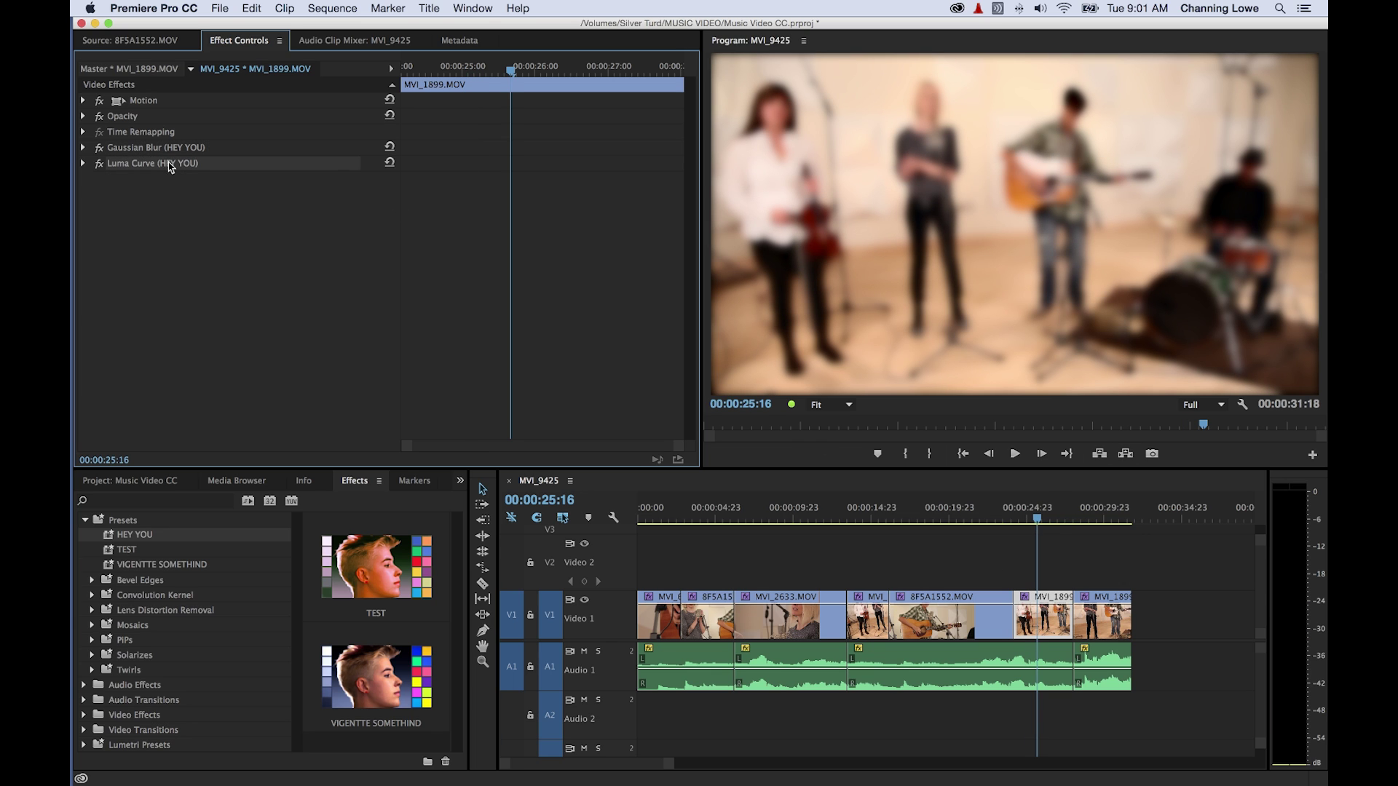
left_click(169, 152, "shift")
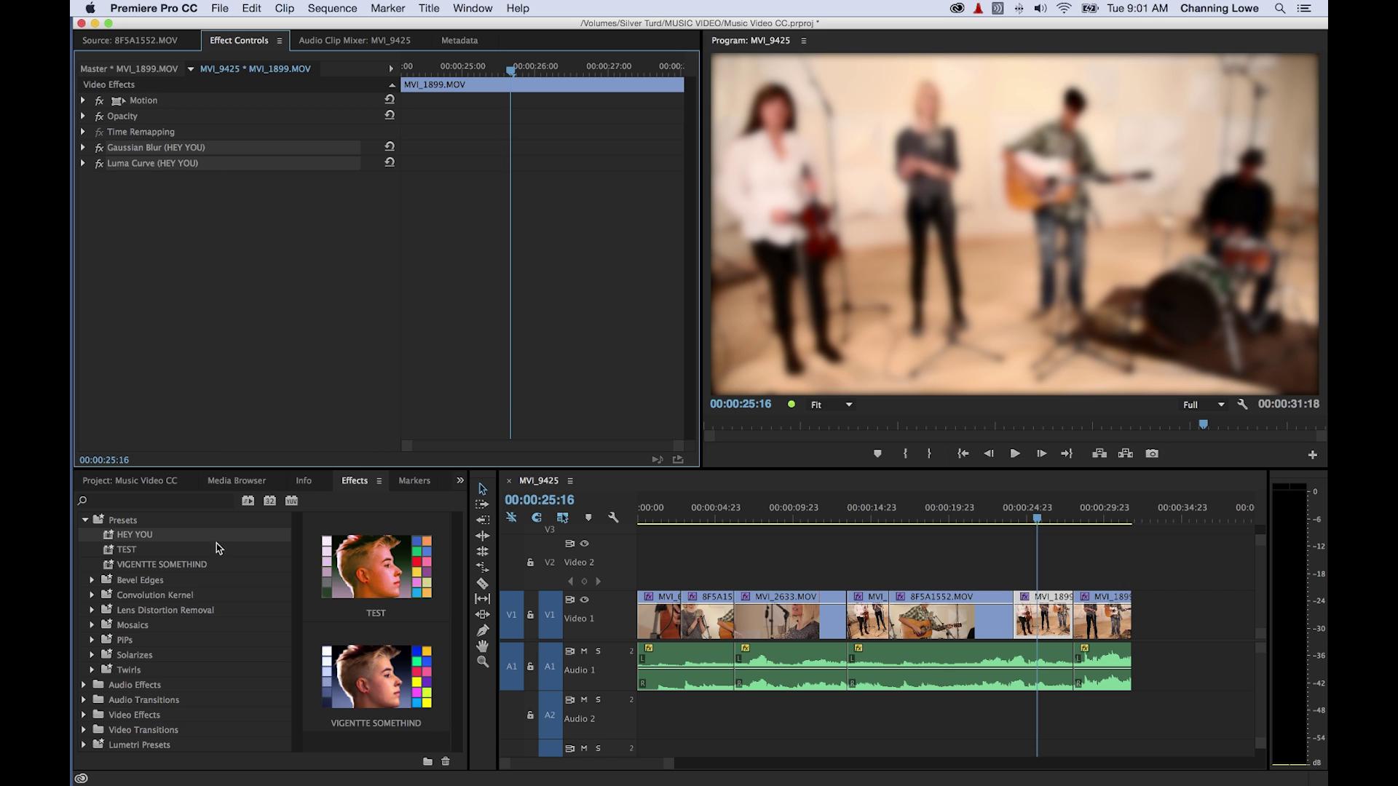
left_click(84, 520)
left_click(1072, 565)
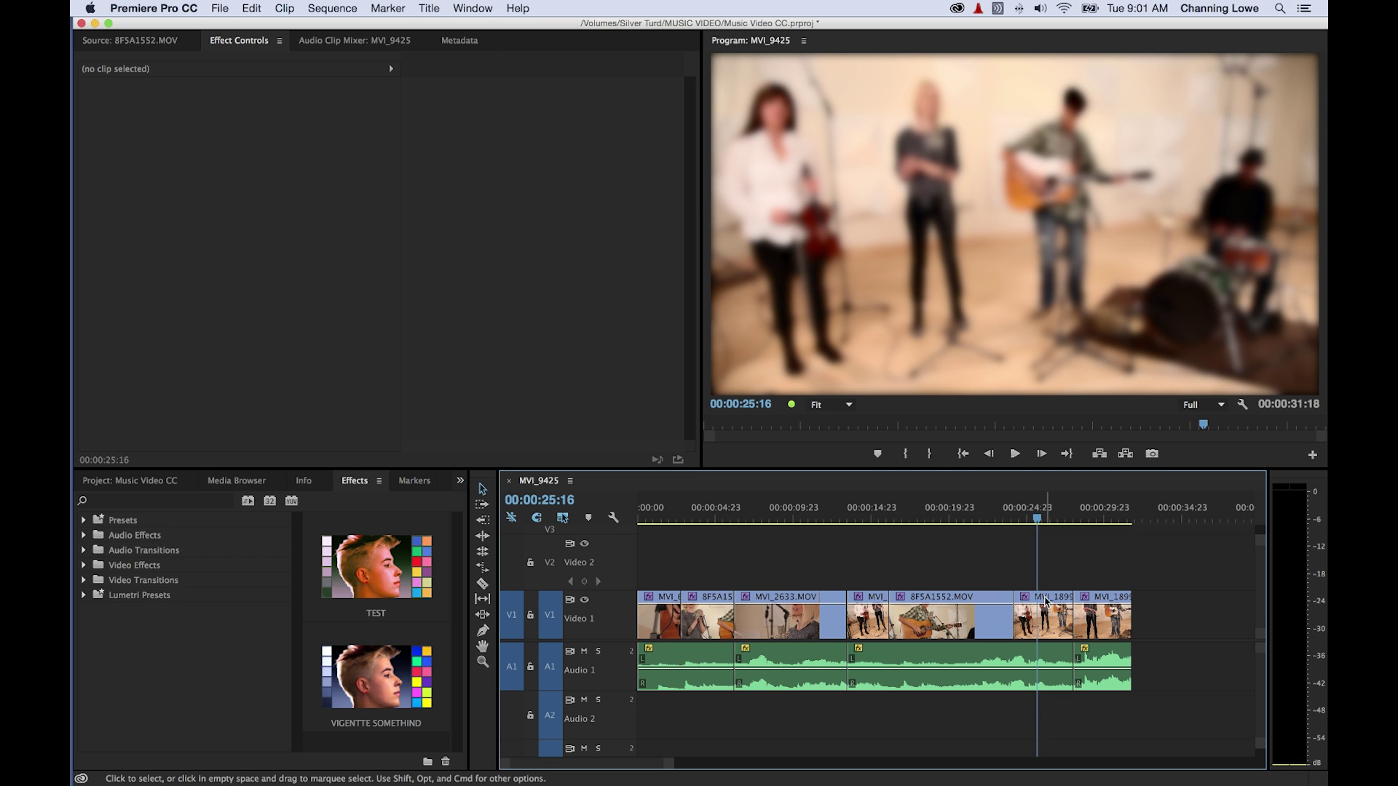
Step: Delete only the Gaussian Blur (HEY YOU) effect from the sixth clip
left_click(1055, 617)
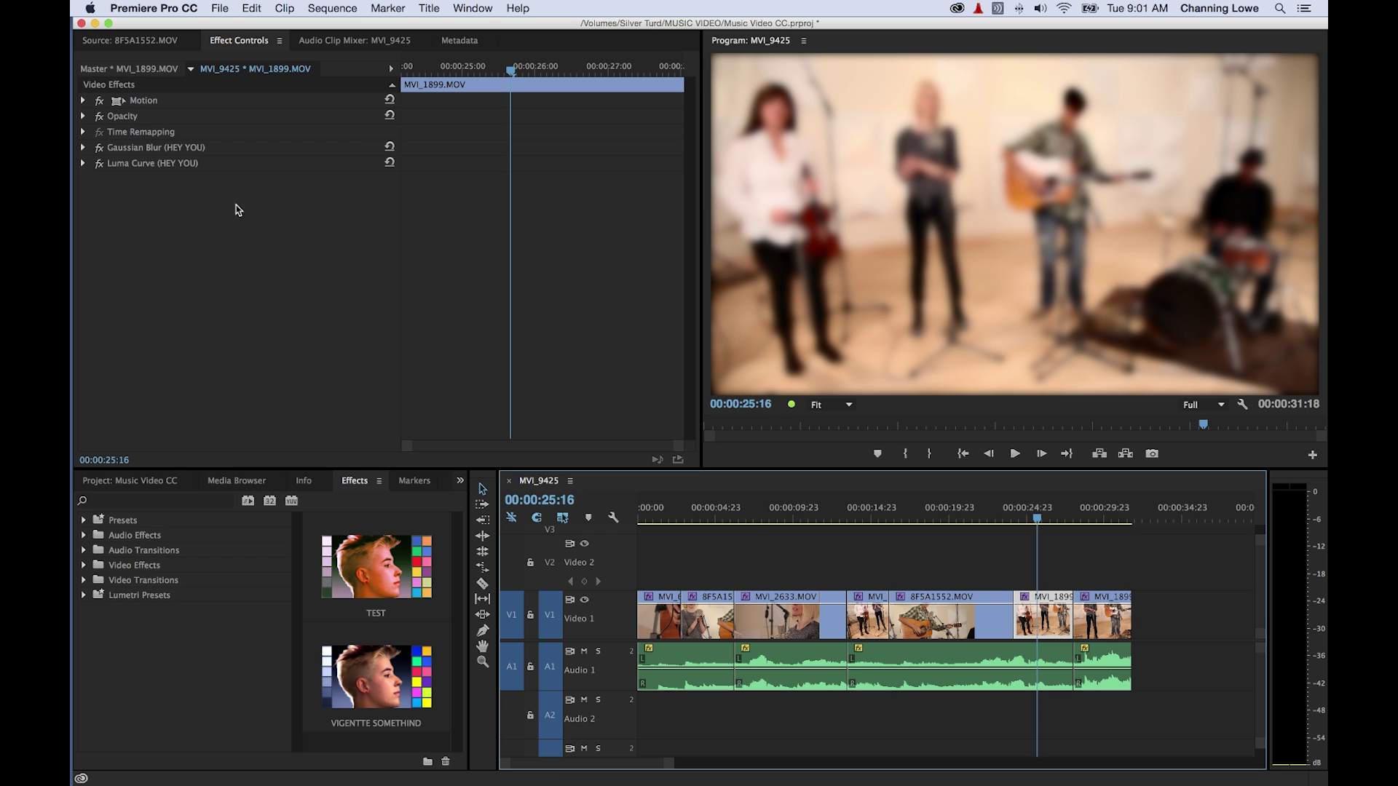
left_click(173, 148)
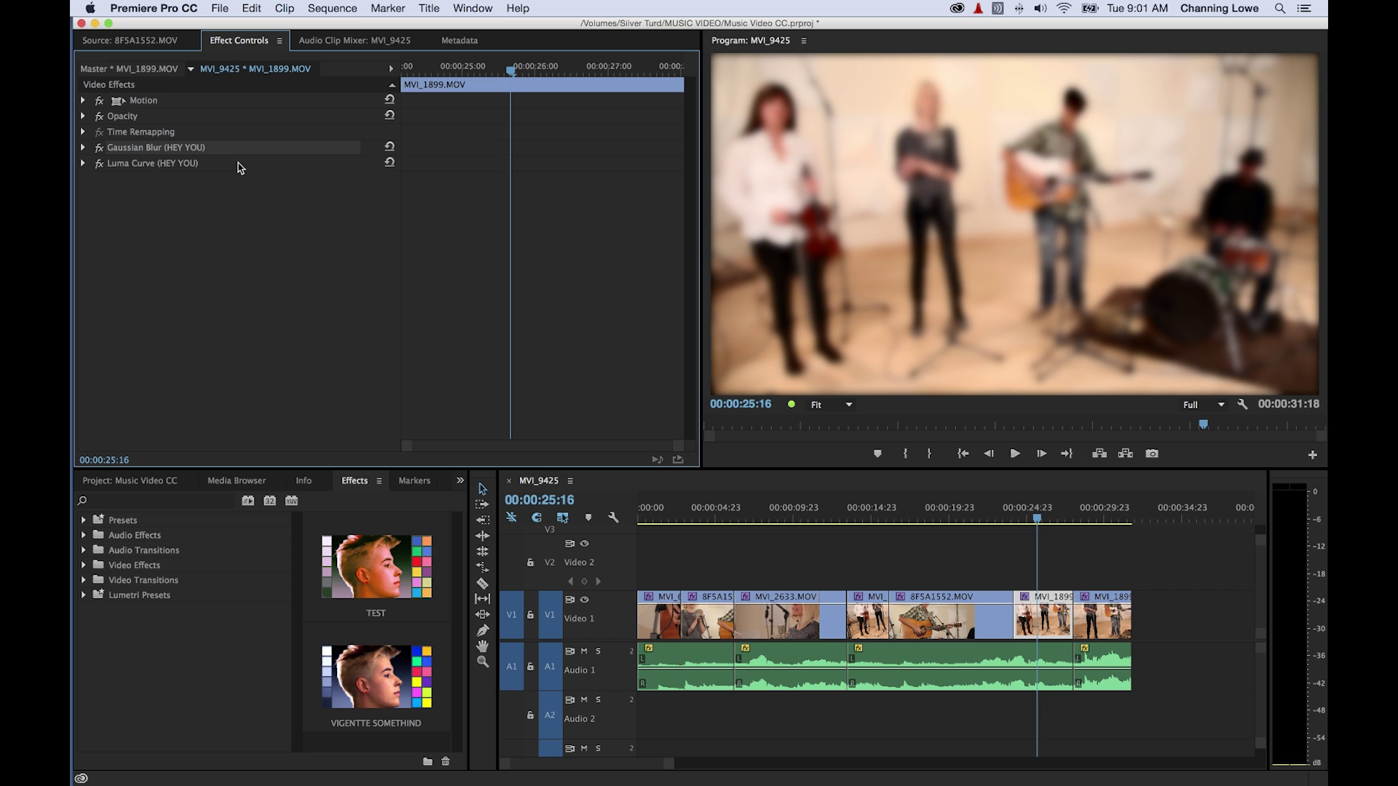
key("Delete")
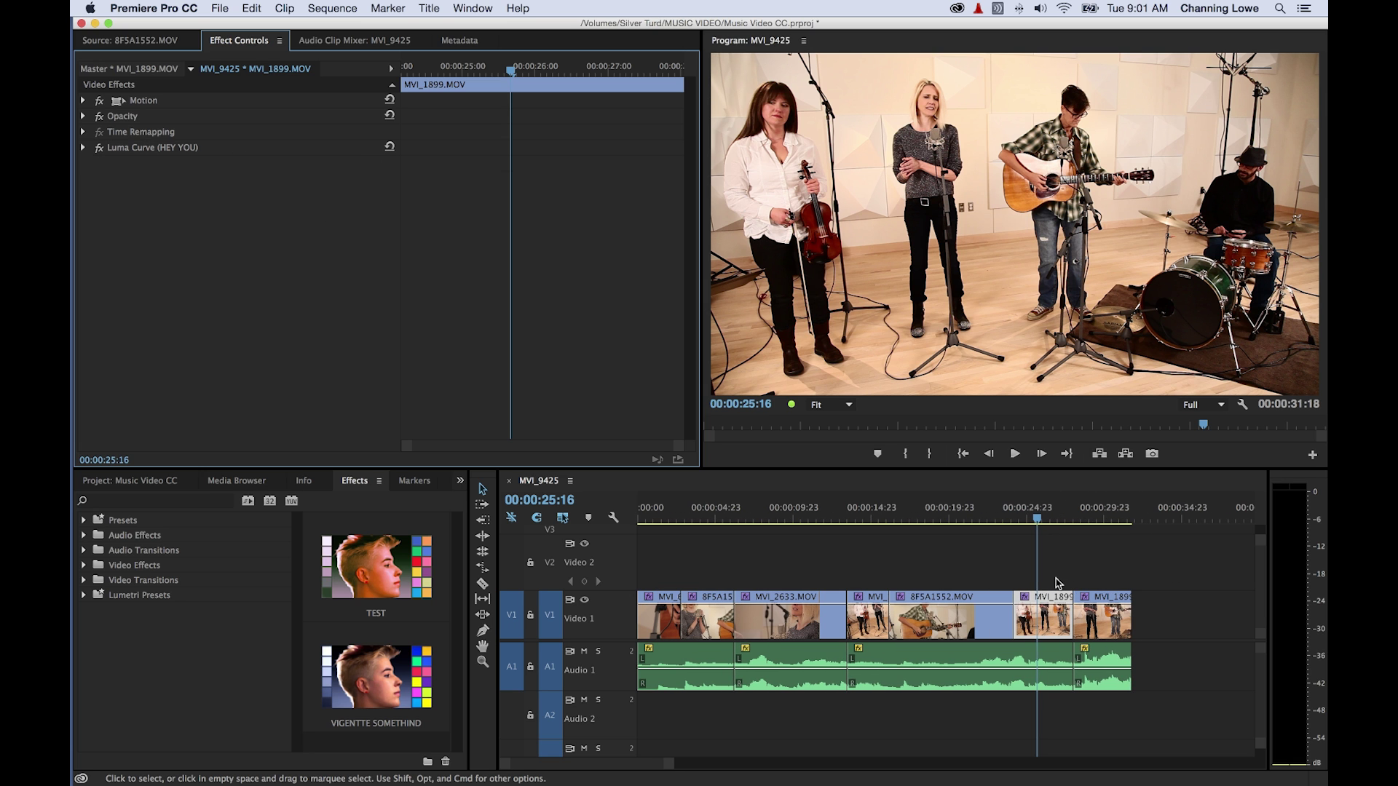
Step: Remove the video effects from all clips in the sequence, excluding Motion, Opacity and Volume, and scrub back to 00:00:06:04 to check
left_click(1136, 574)
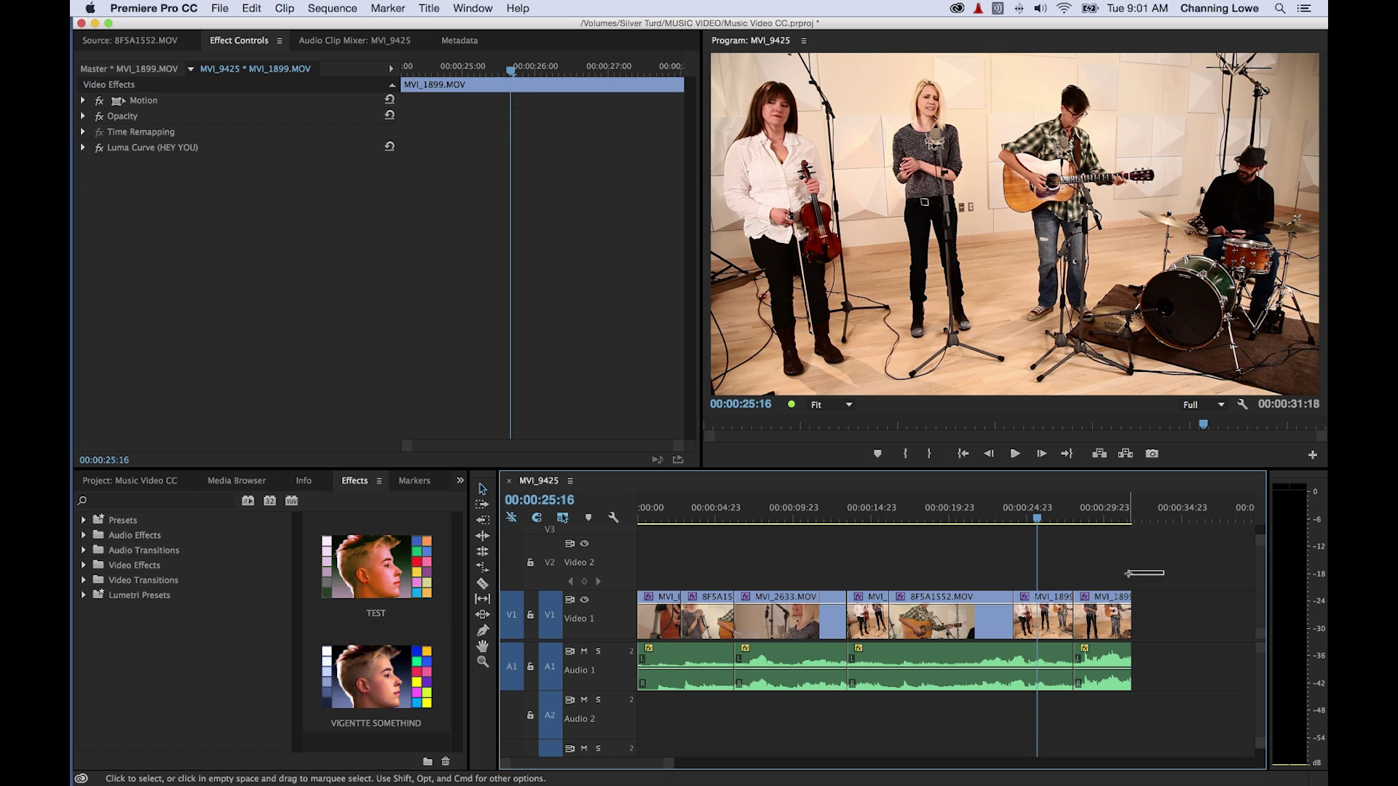
left_click_drag(1127, 574, 736, 633)
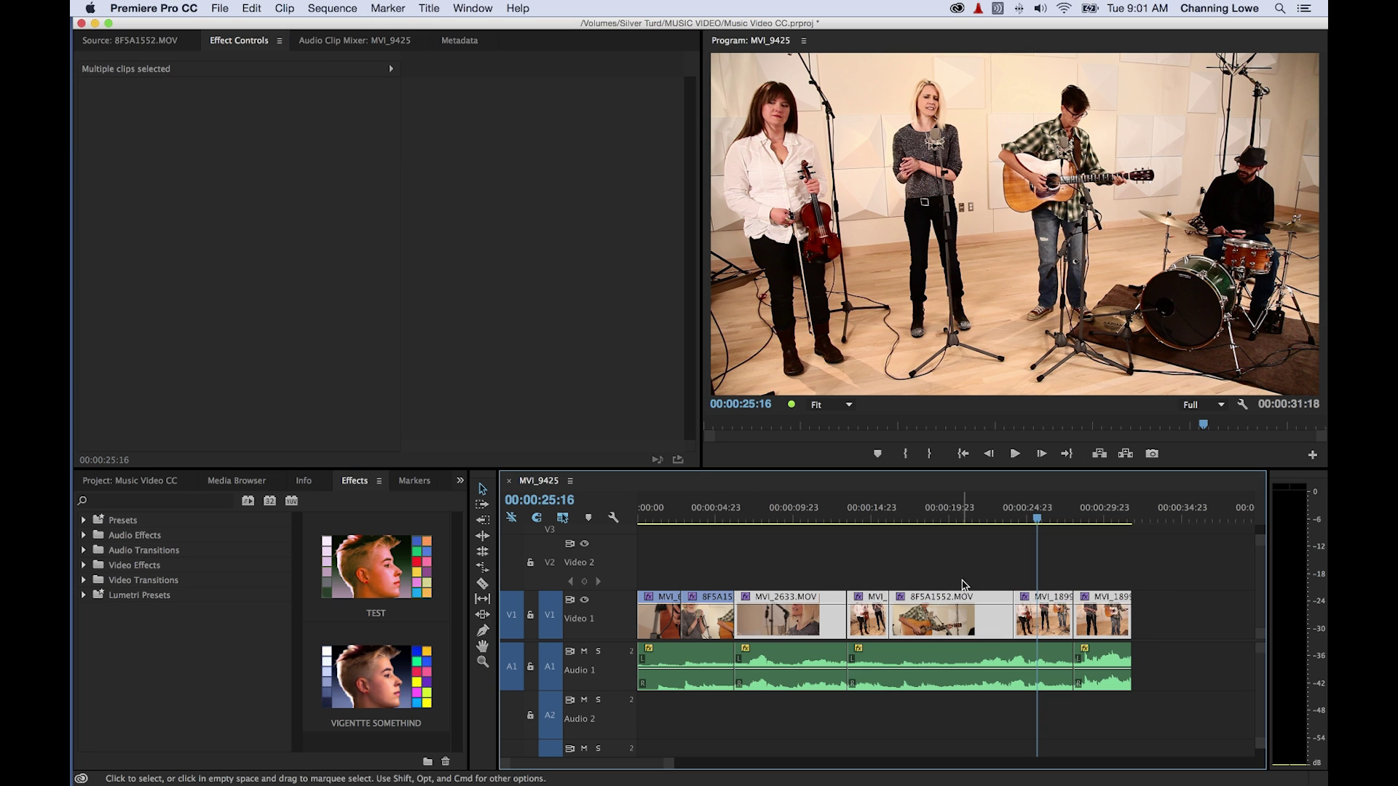
left_click_drag(1174, 572, 652, 608)
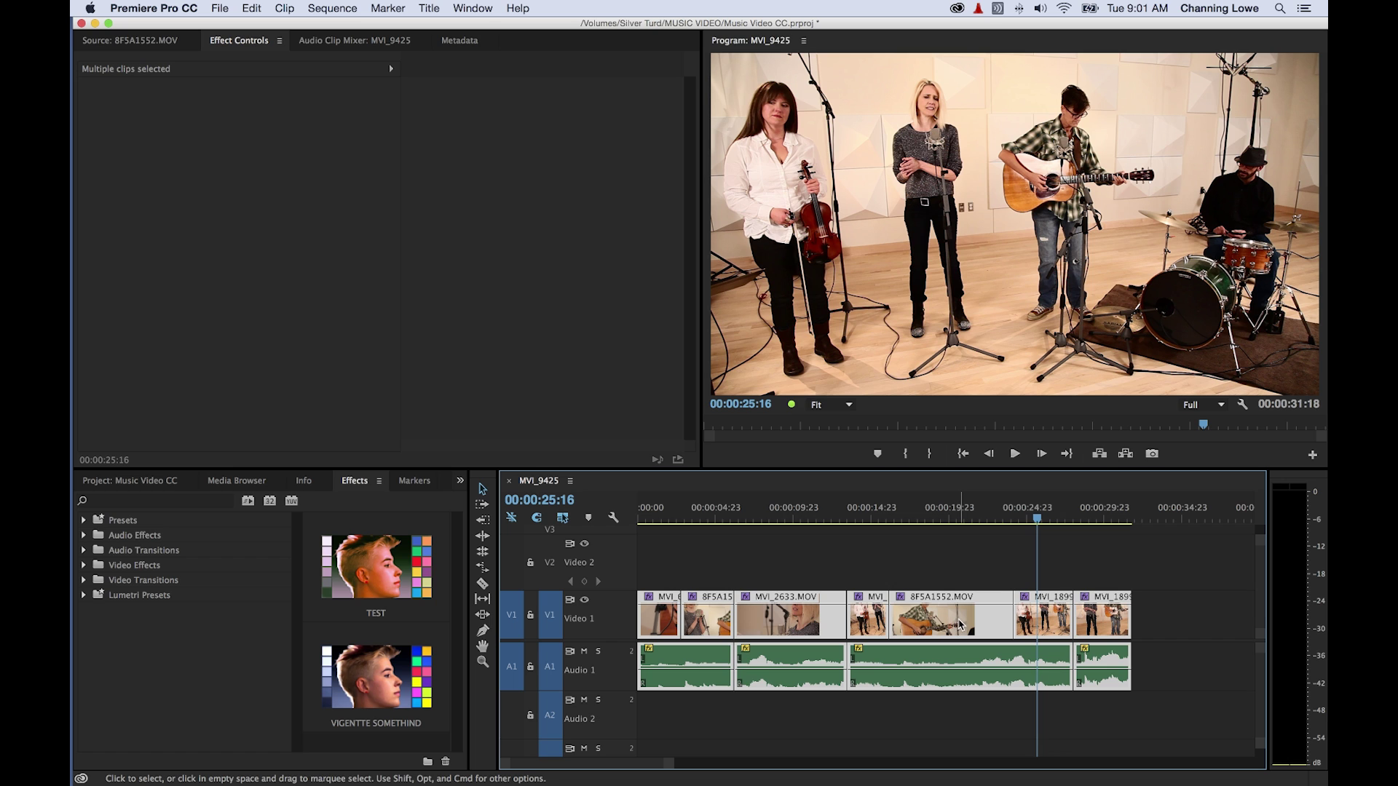
right_click(1029, 619)
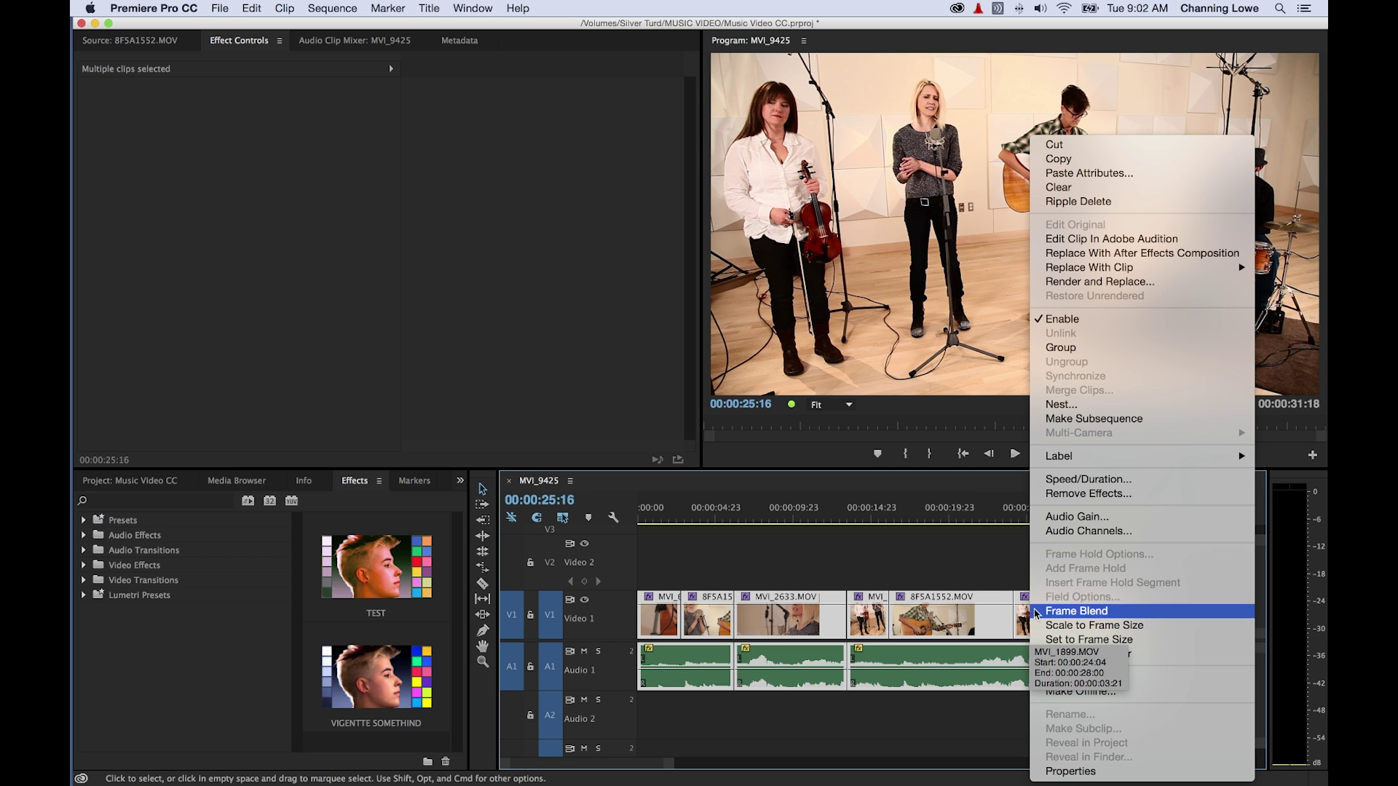
left_click(1095, 495)
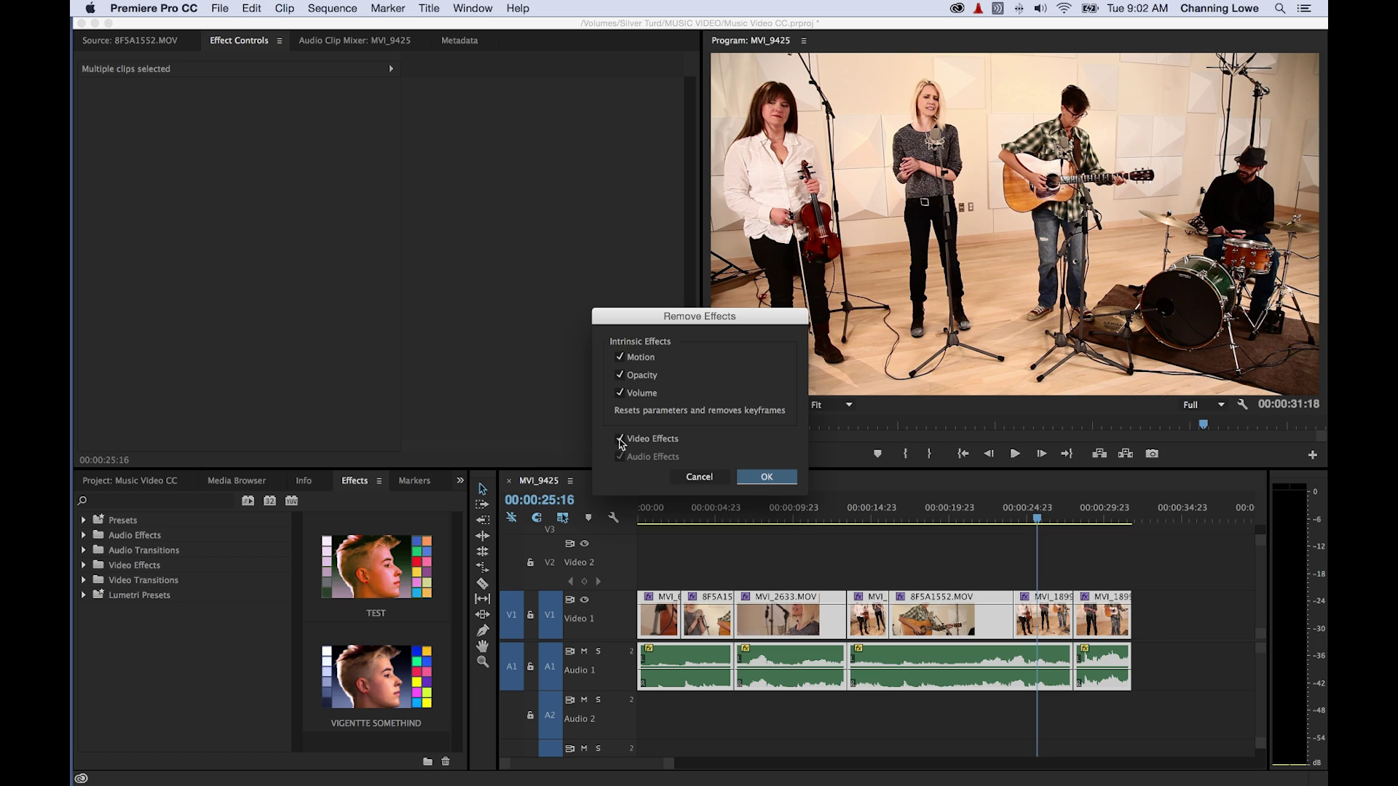
left_click(619, 394)
left_click(620, 375)
left_click(620, 357)
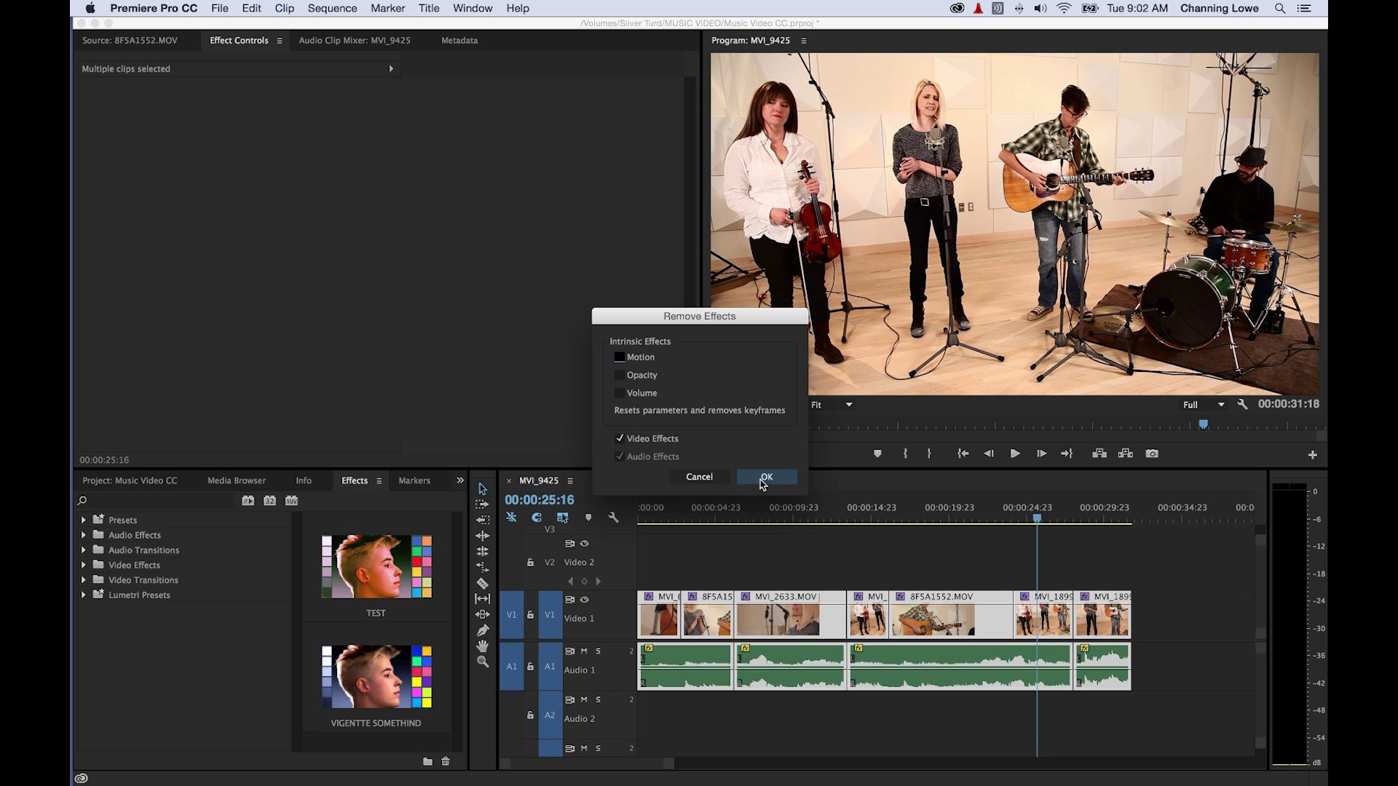
left_click(763, 485)
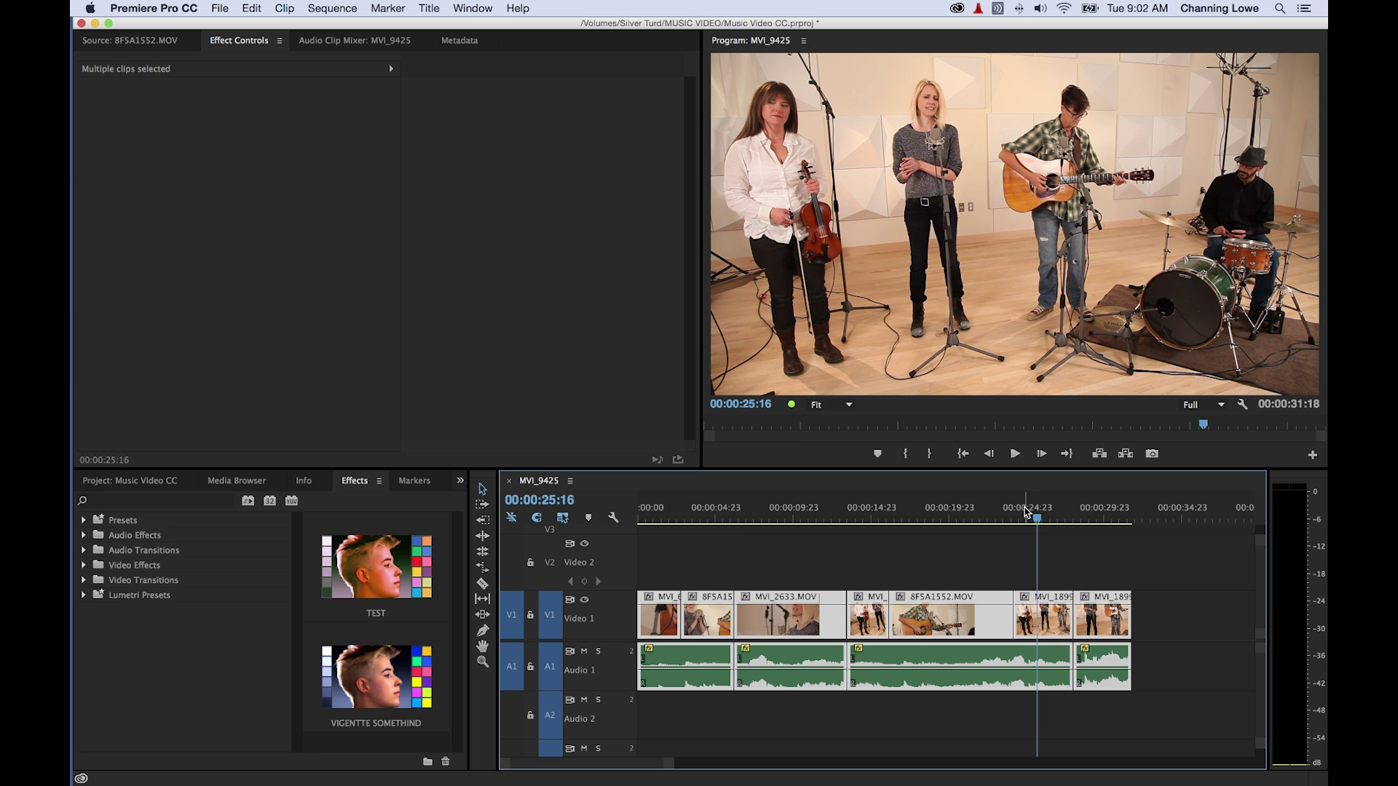
left_click_drag(1034, 518, 734, 516)
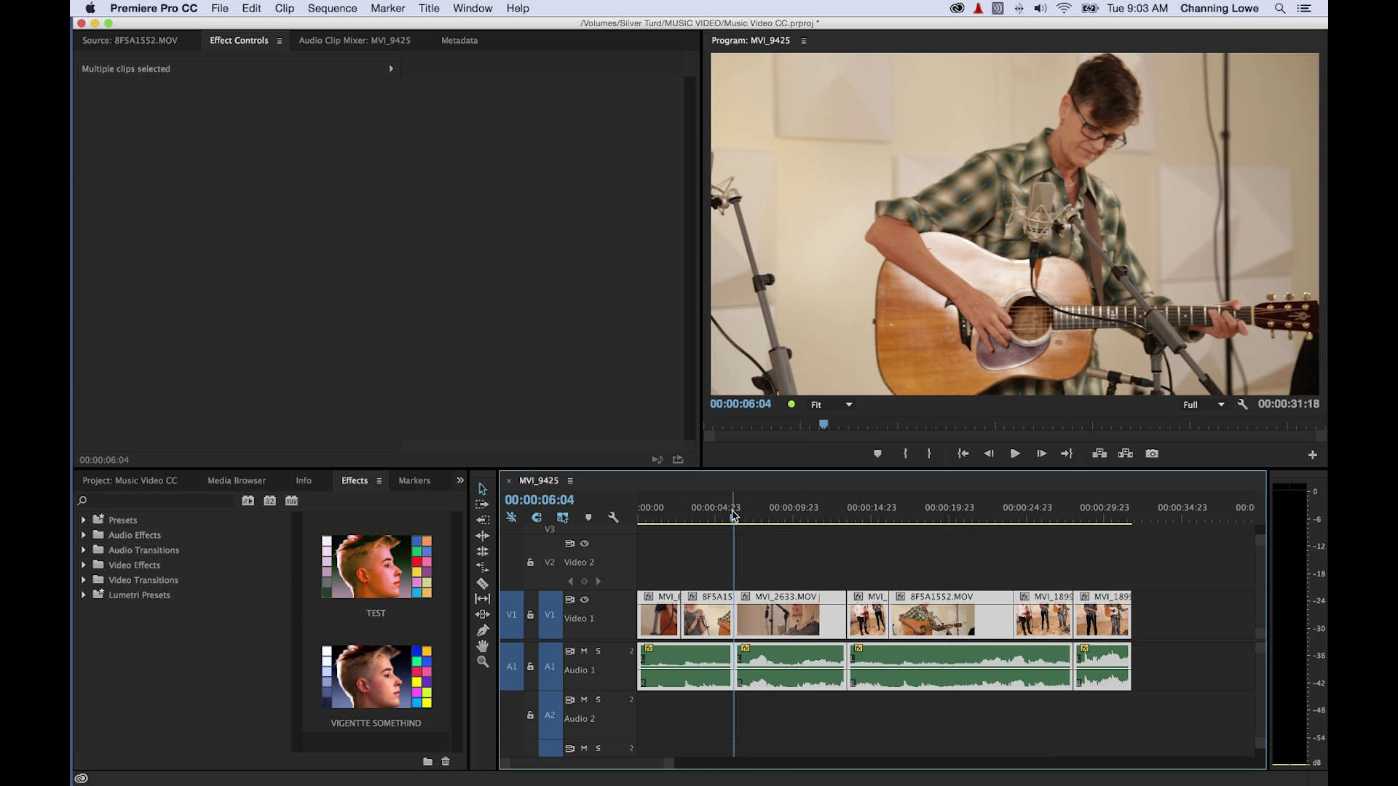